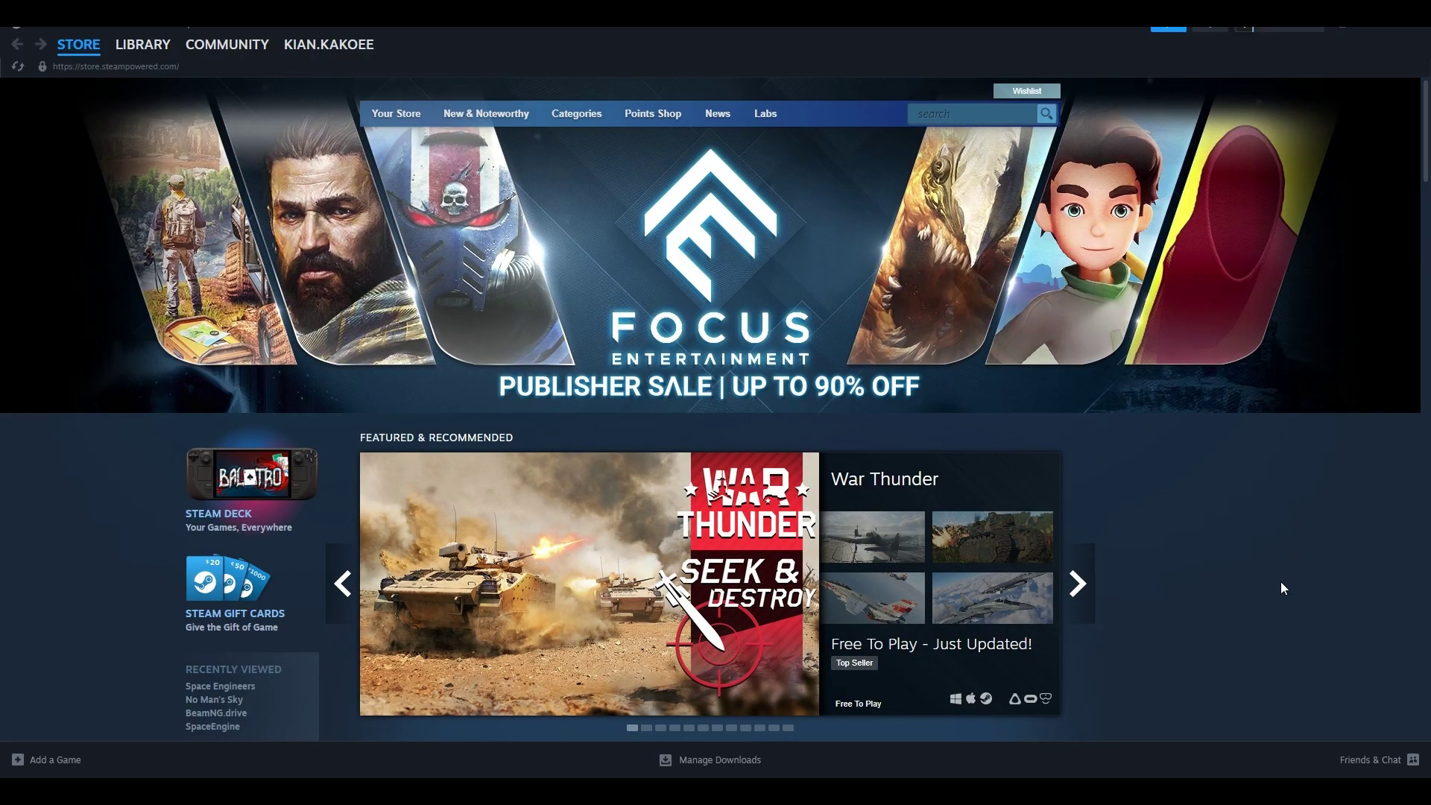
Step: Search the Steam store for "space engine" and open the SpaceEngine product page
{"action": "scroll", "coordinate": [1281, 581], "scroll_direction": "down", "scroll_amount": 4}
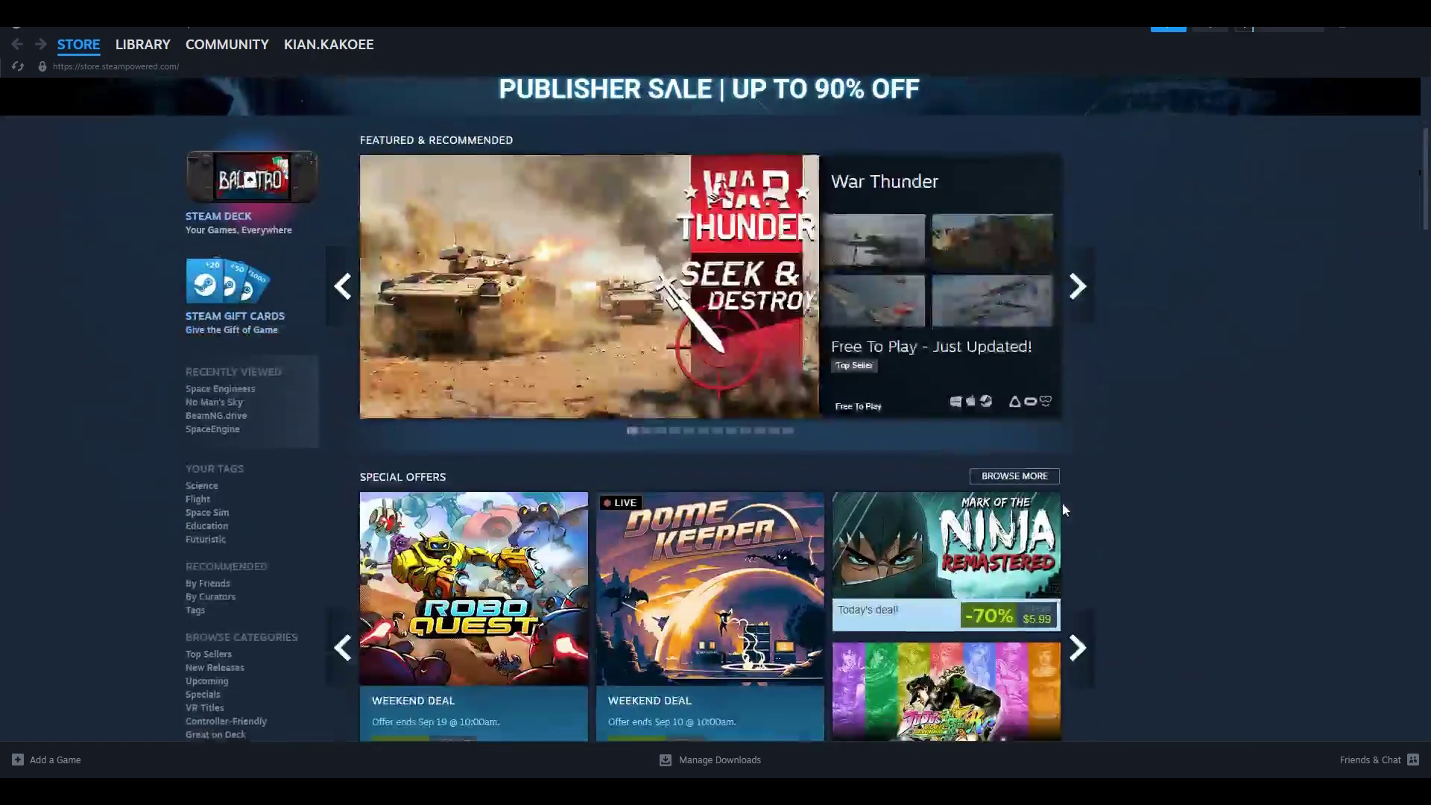
{"action": "scroll", "coordinate": [1099, 560], "scroll_direction": "up", "scroll_amount": 4}
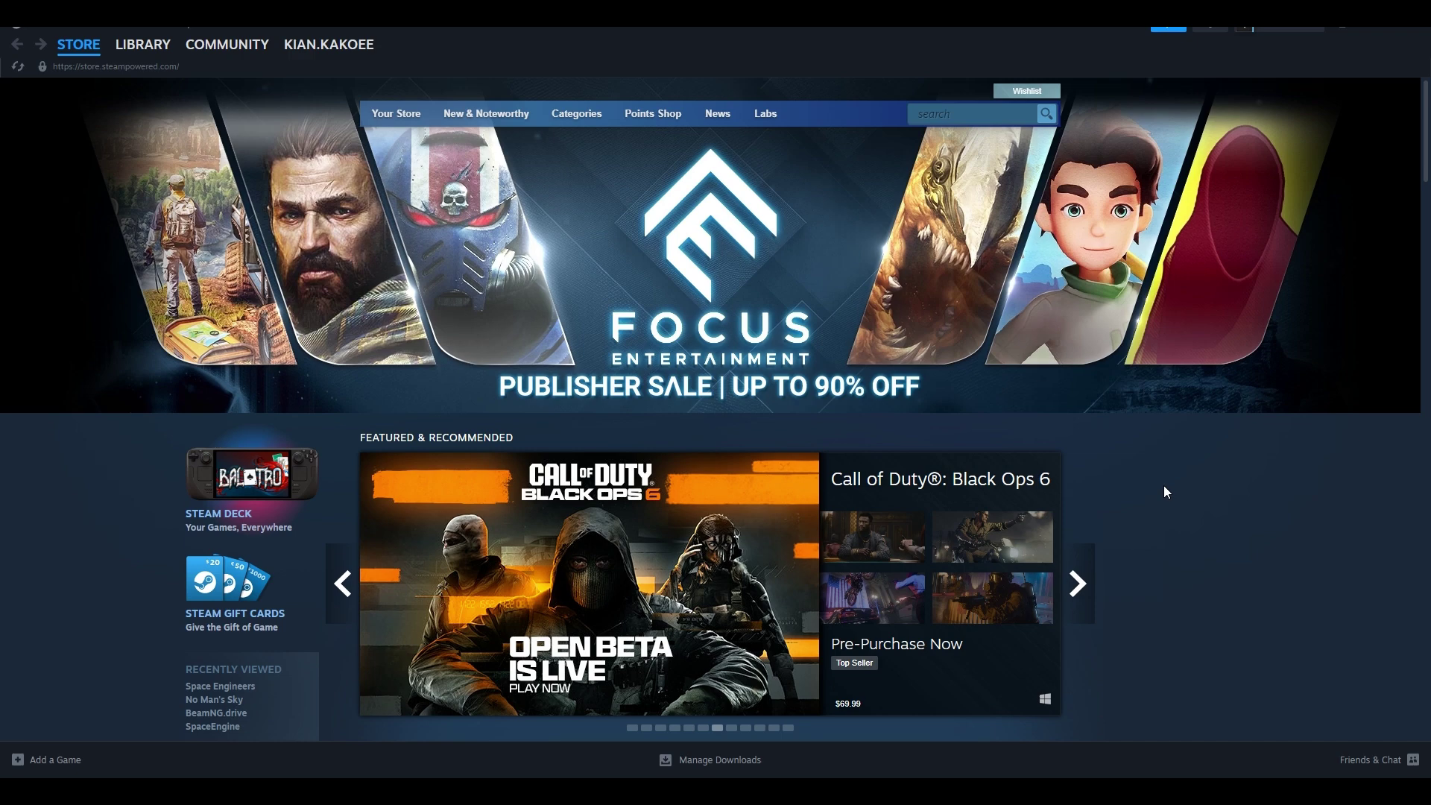
{"action": "left_click", "coordinate": [957, 115]}
{"action": "type", "text": "s"}
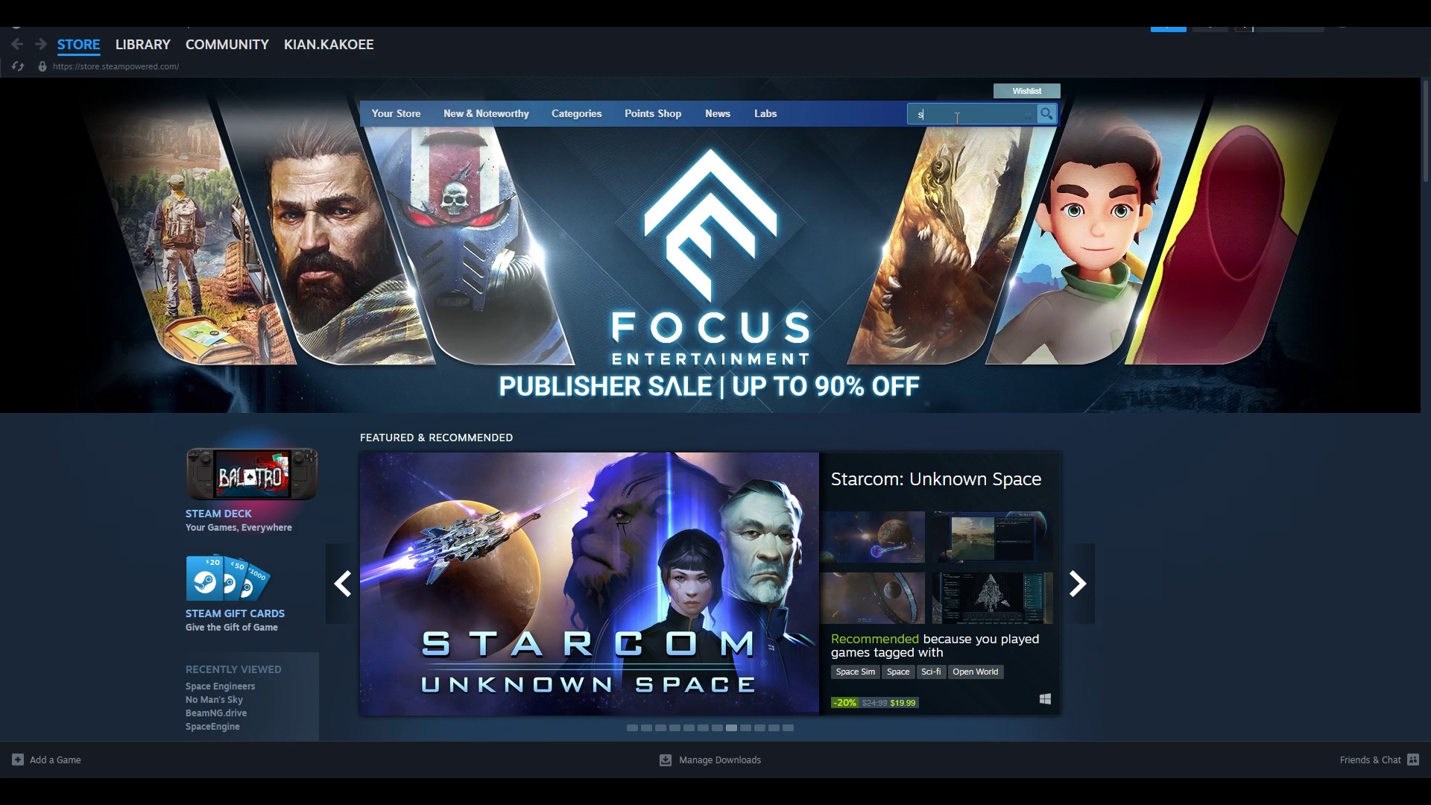
{"action": "type", "text": "pace engine"}
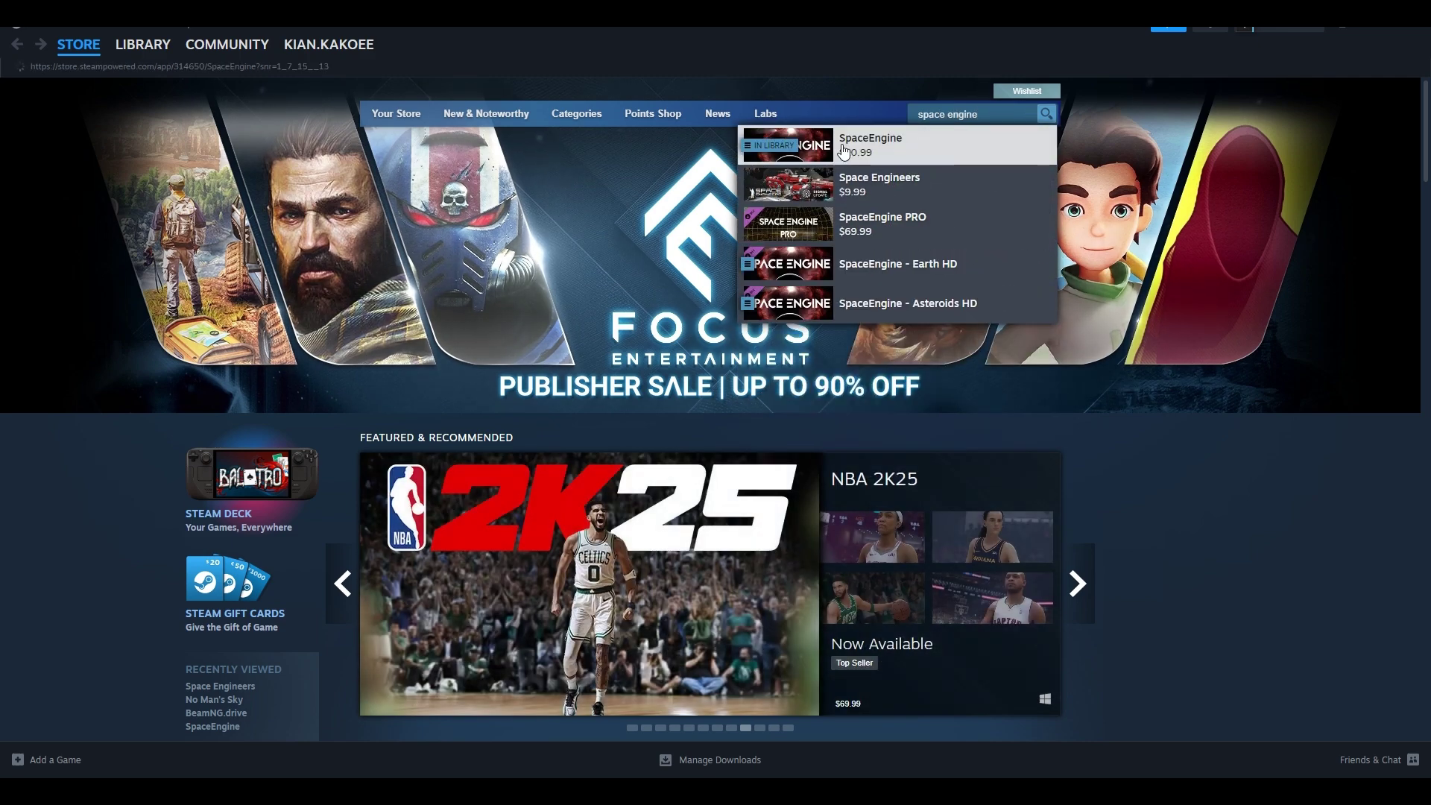
{"action": "left_click", "coordinate": [867, 156]}
Step: Examine the SpaceEngine store page, including its Early Access notice and purchase offer
{"action": "scroll", "coordinate": [787, 453], "scroll_direction": "down", "scroll_amount": 7}
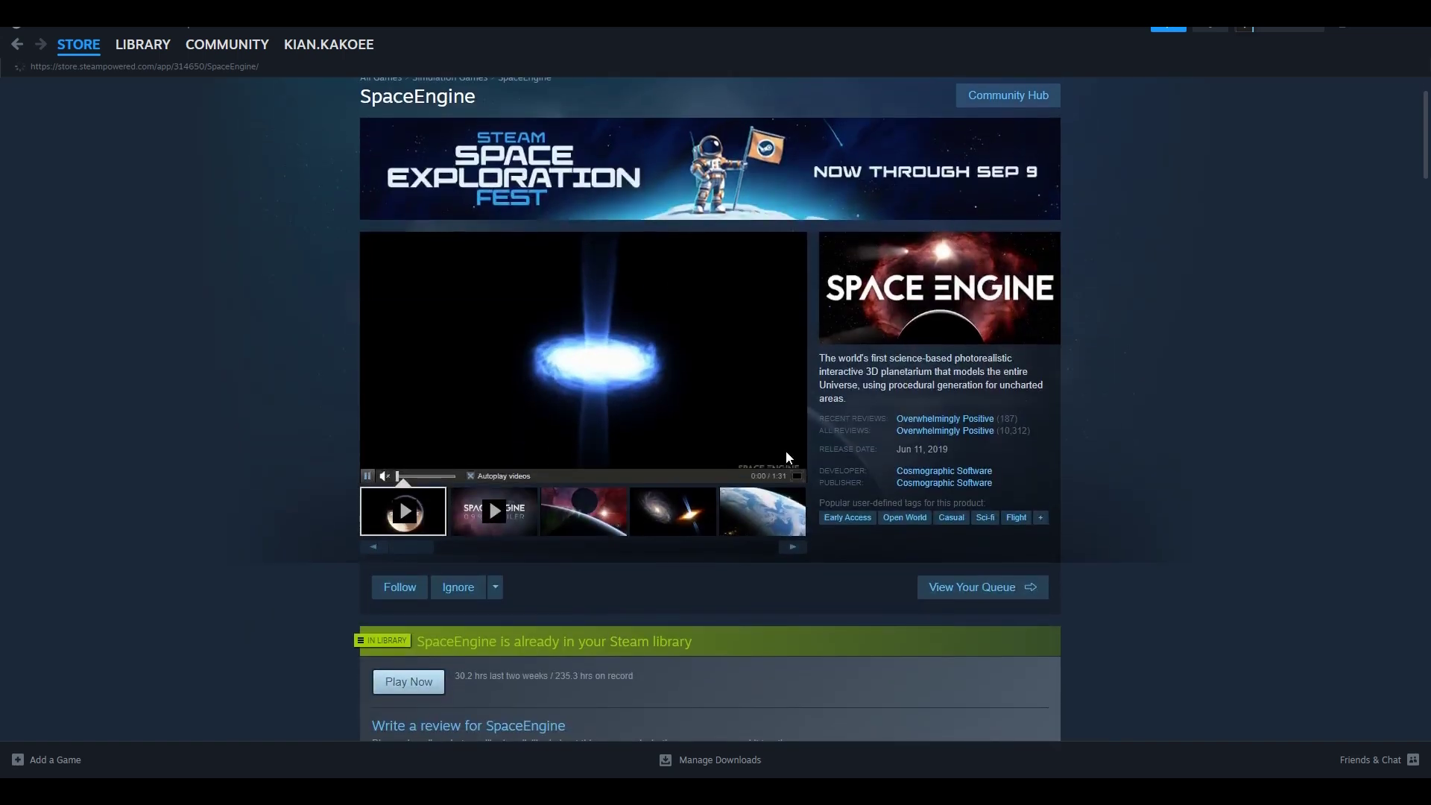
{"action": "scroll", "coordinate": [788, 457], "scroll_direction": "down", "scroll_amount": 4}
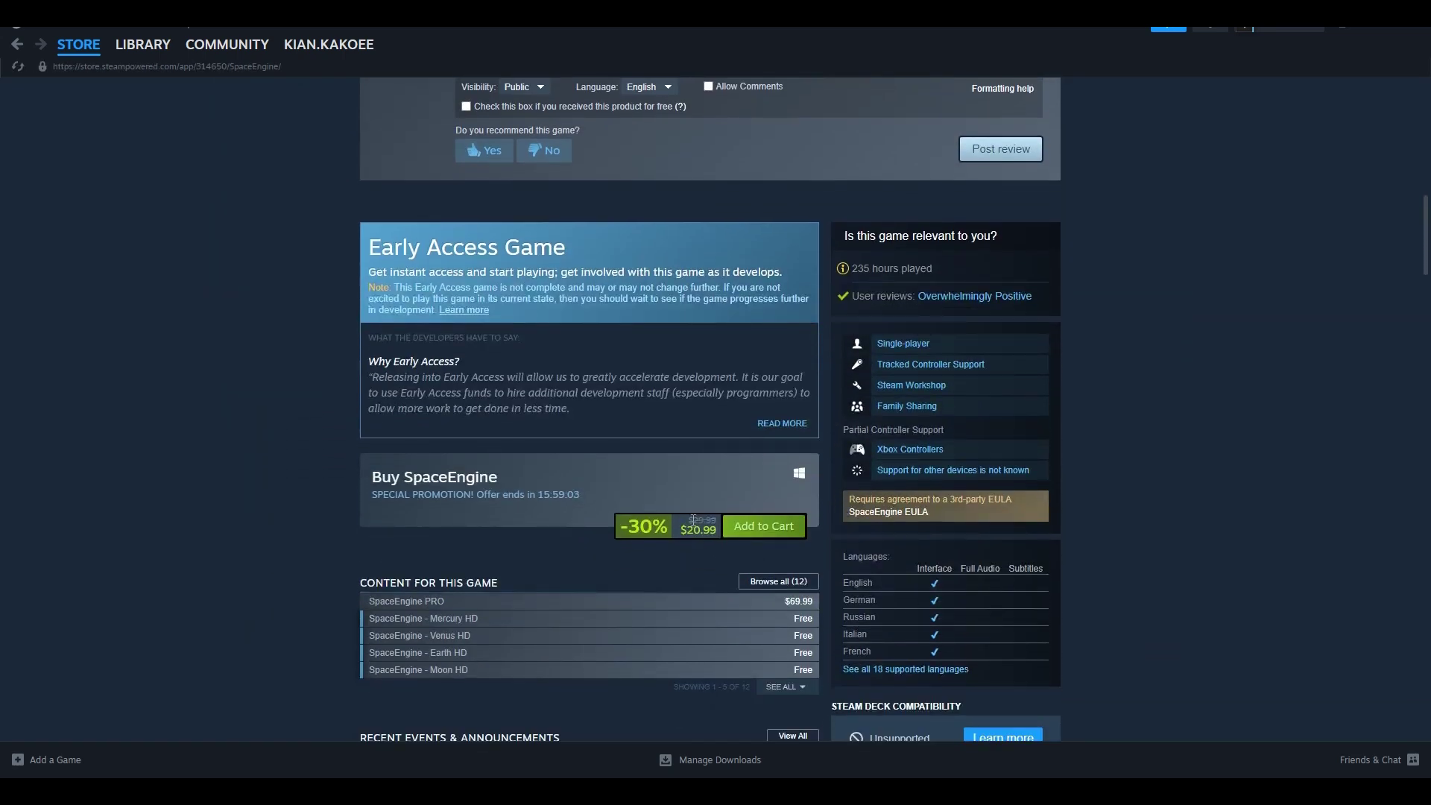
{"action": "scroll", "coordinate": [718, 508], "scroll_direction": "up", "scroll_amount": 10}
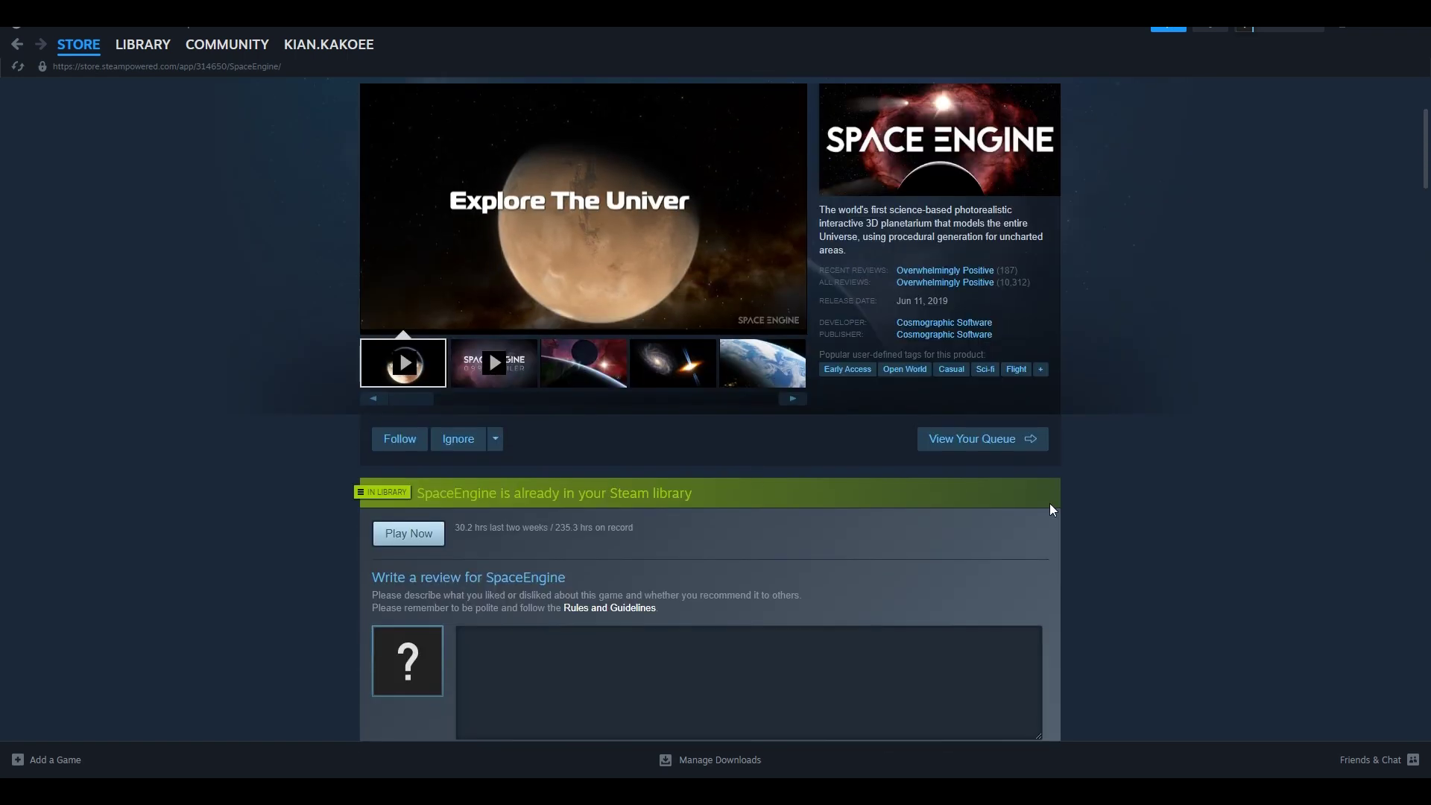
{"action": "scroll", "coordinate": [1093, 517], "scroll_direction": "down", "scroll_amount": 8}
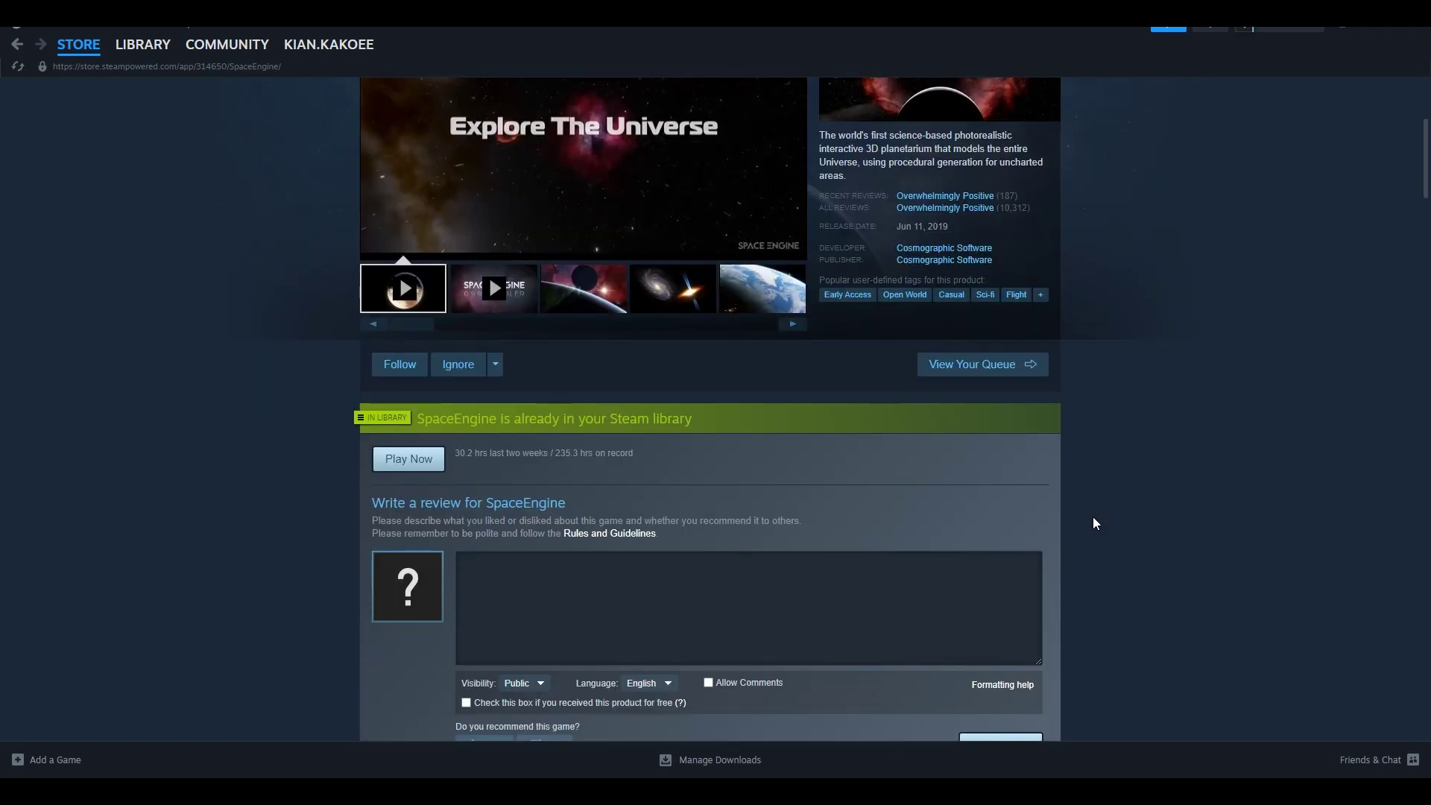
{"action": "scroll", "coordinate": [838, 592], "scroll_direction": "down", "scroll_amount": 1}
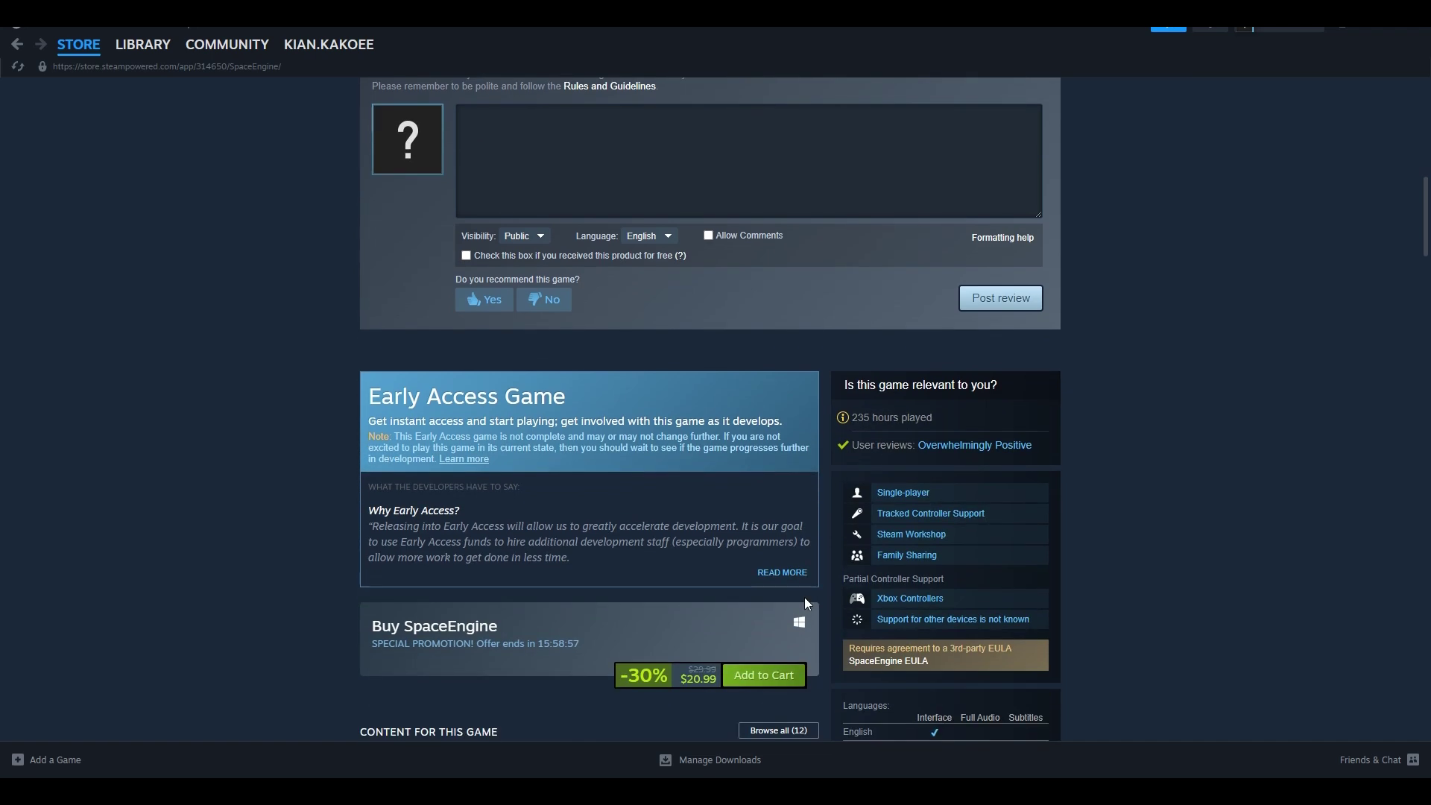
{"action": "scroll", "coordinate": [781, 619], "scroll_direction": "up", "scroll_amount": 4}
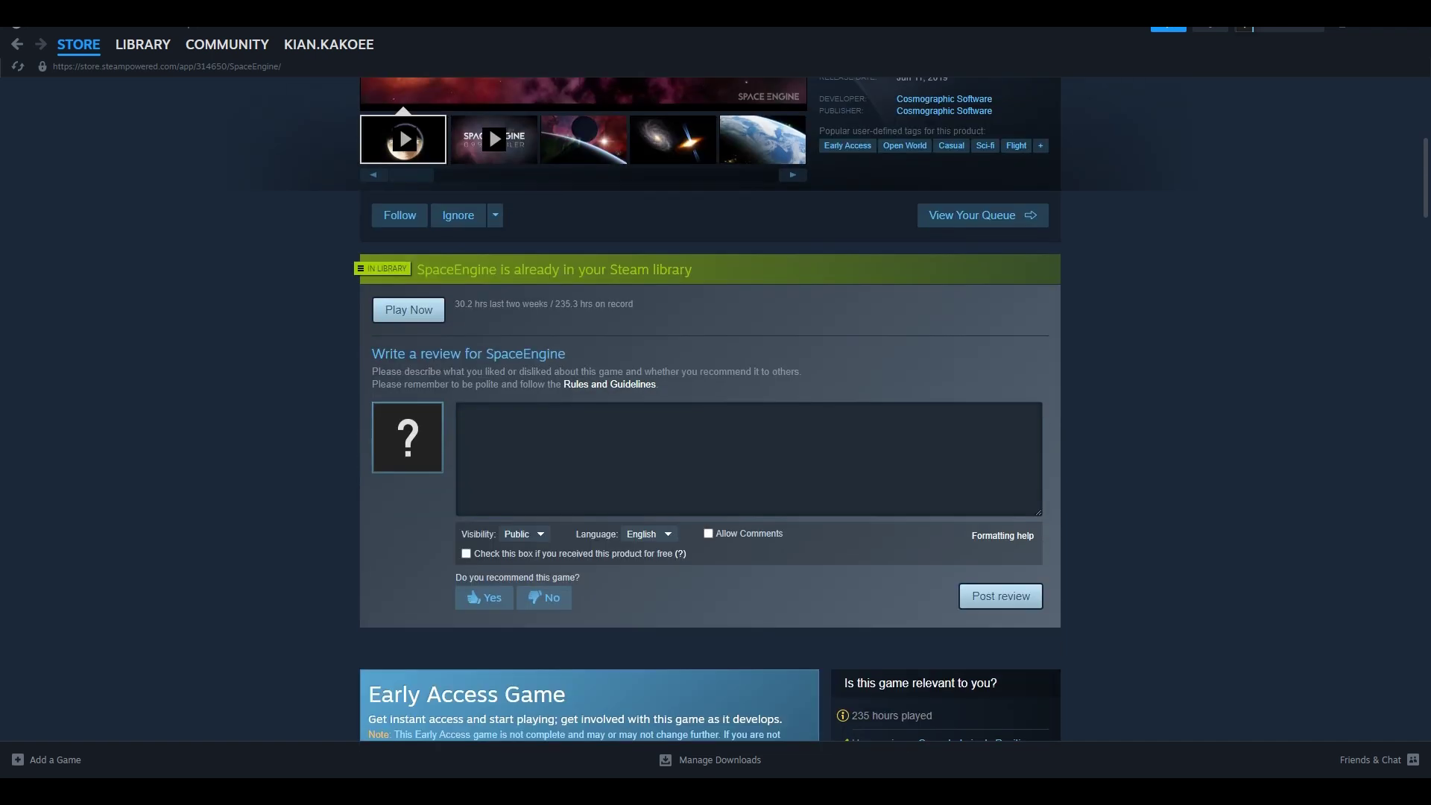
Step: Hide the Steam window and launch Space Engine from the desktop
{"action": "left_click", "coordinate": [1372, 18]}
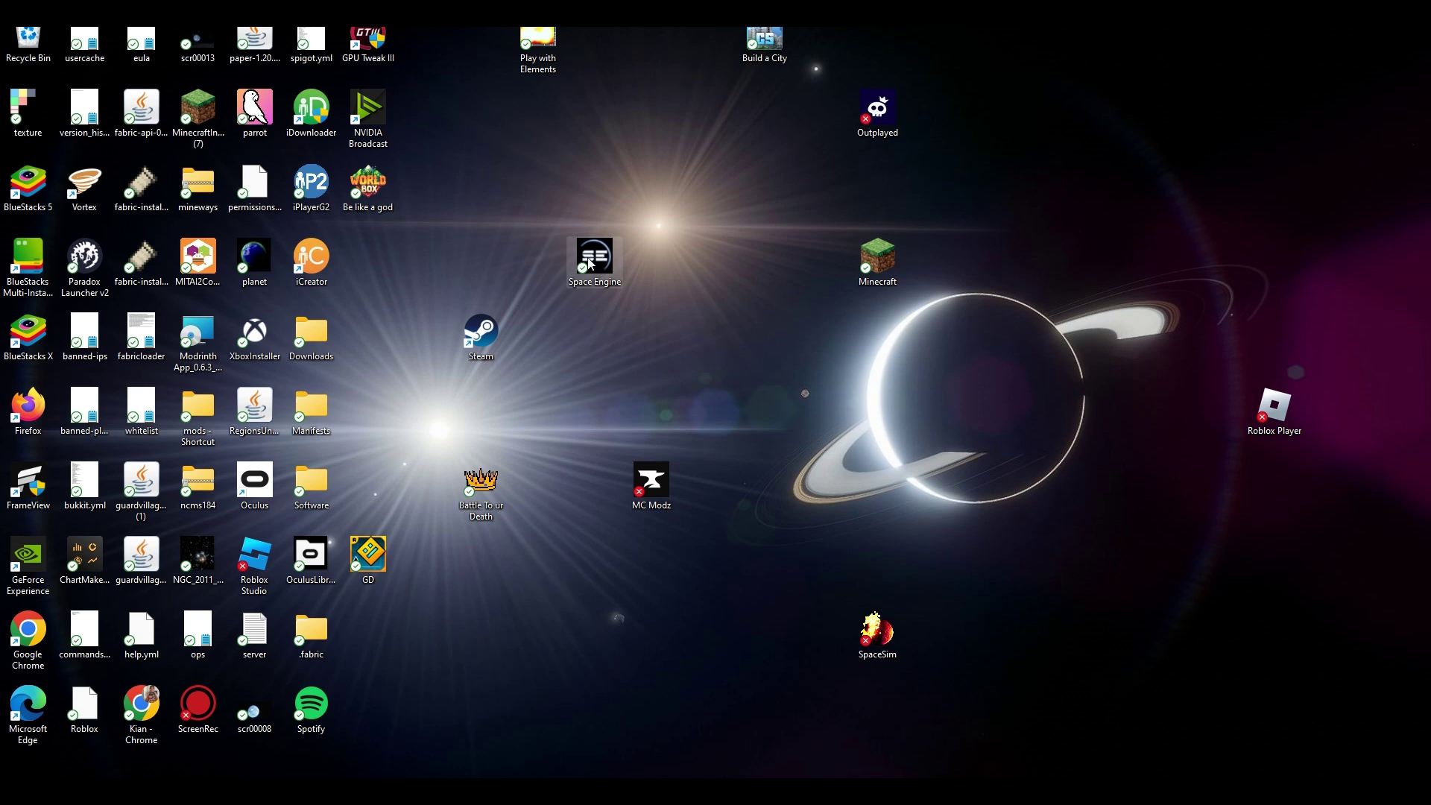
{"action": "double_click", "coordinate": [606, 258]}
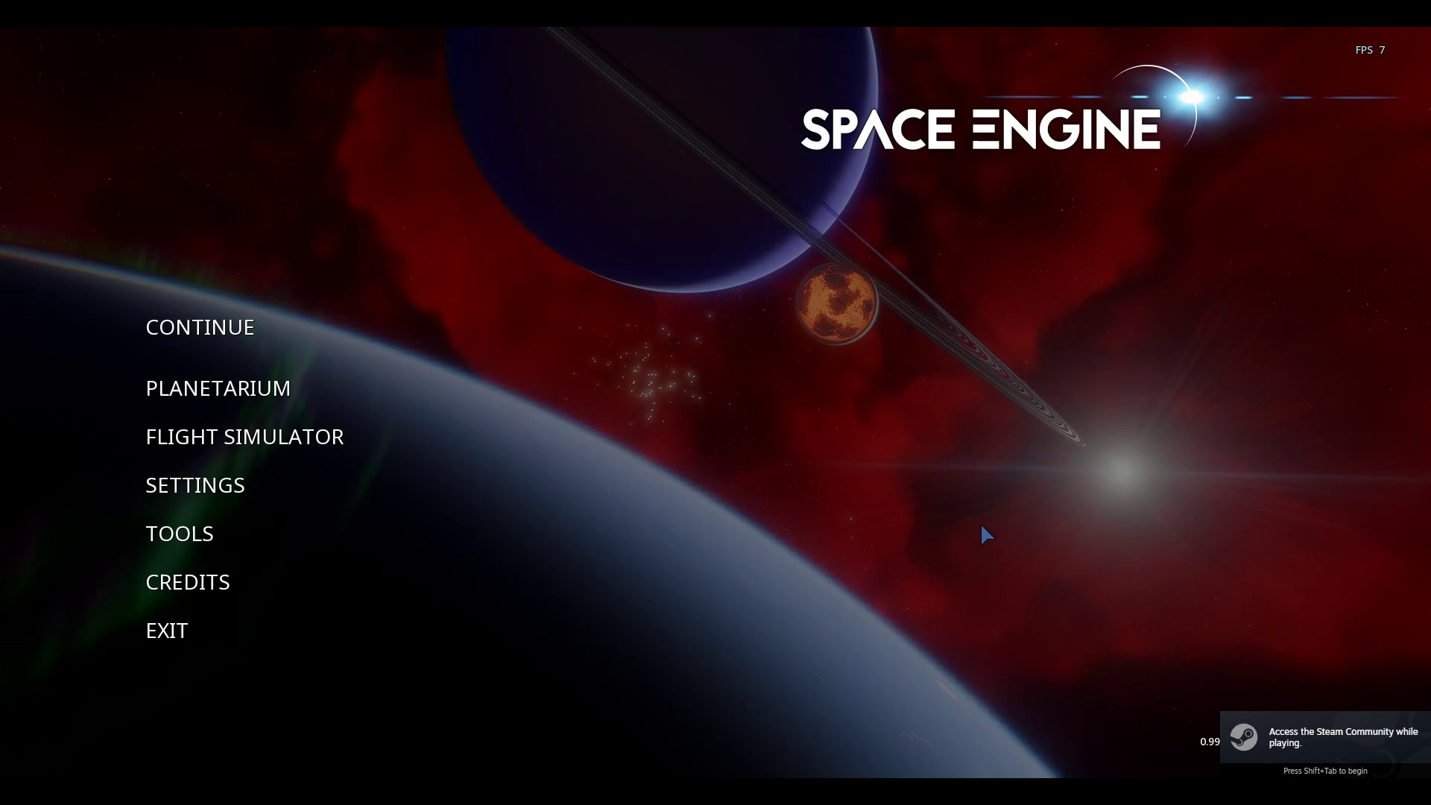
Step: Set the music volume to 0 in the sound settings and return to the main menu
{"action": "left_click", "coordinate": [224, 489]}
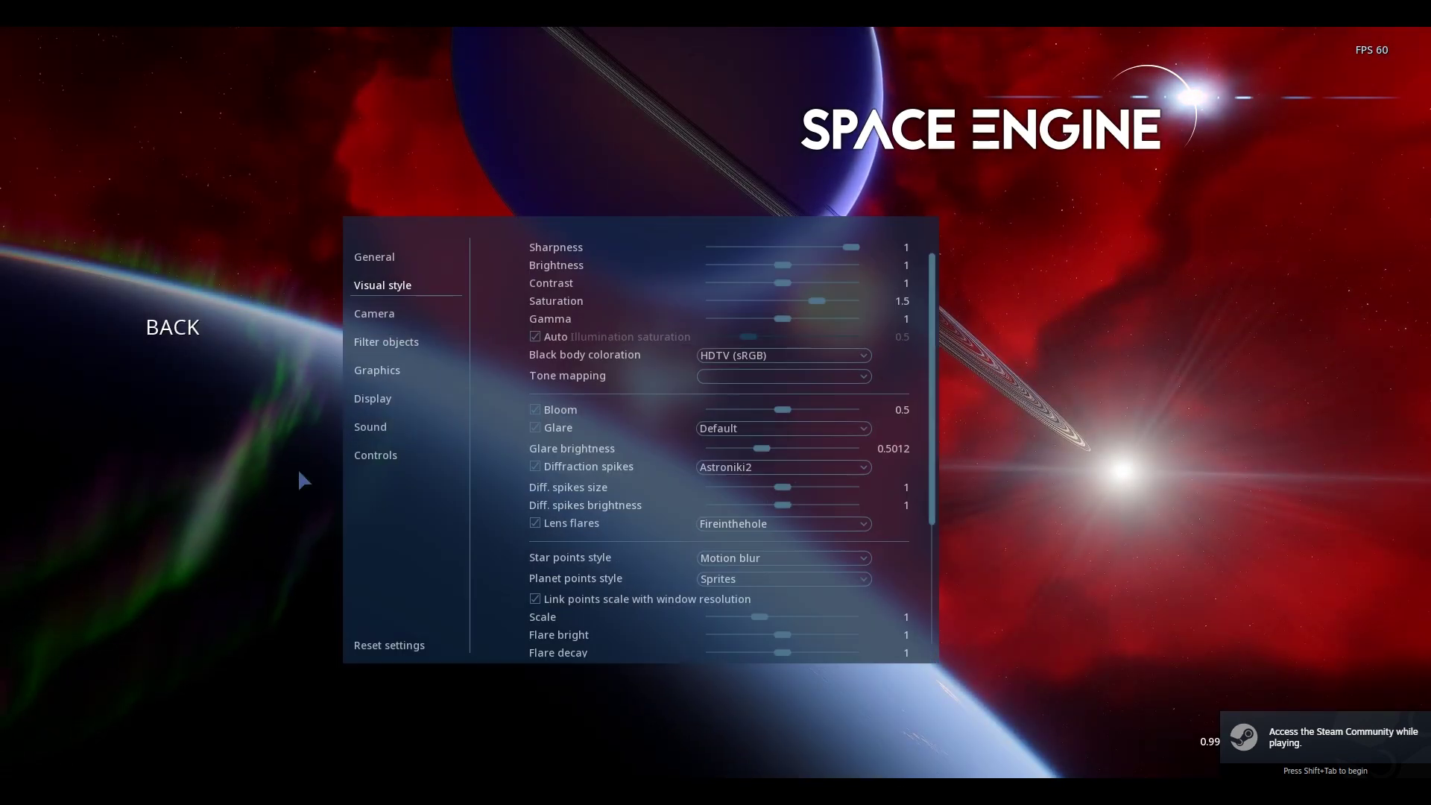
{"action": "left_click", "coordinate": [375, 408]}
{"action": "left_click", "coordinate": [376, 422]}
{"action": "left_click", "coordinate": [812, 298]}
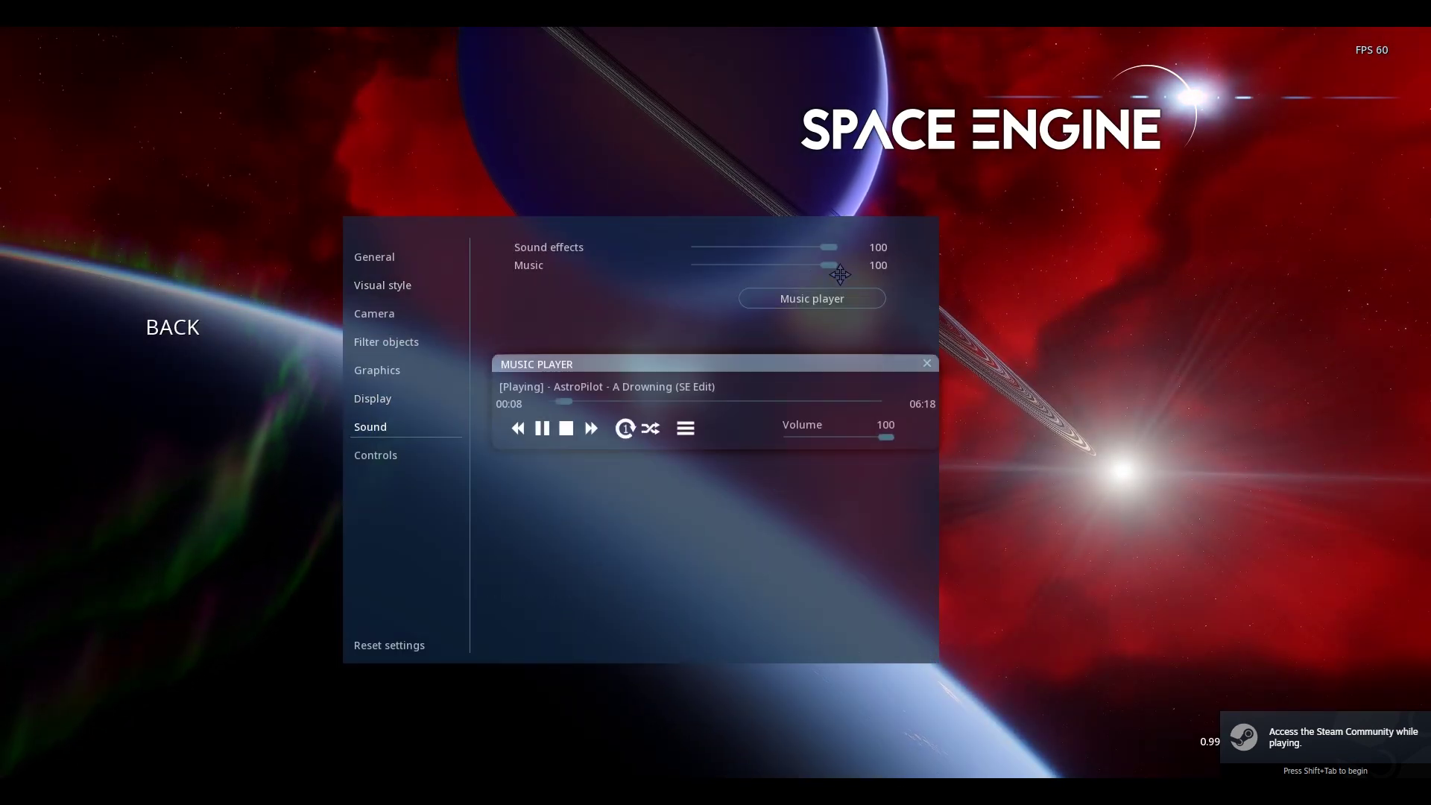
{"action": "left_click_drag", "start_coordinate": [827, 265], "coordinate": [689, 267]}
{"action": "left_click", "coordinate": [928, 364]}
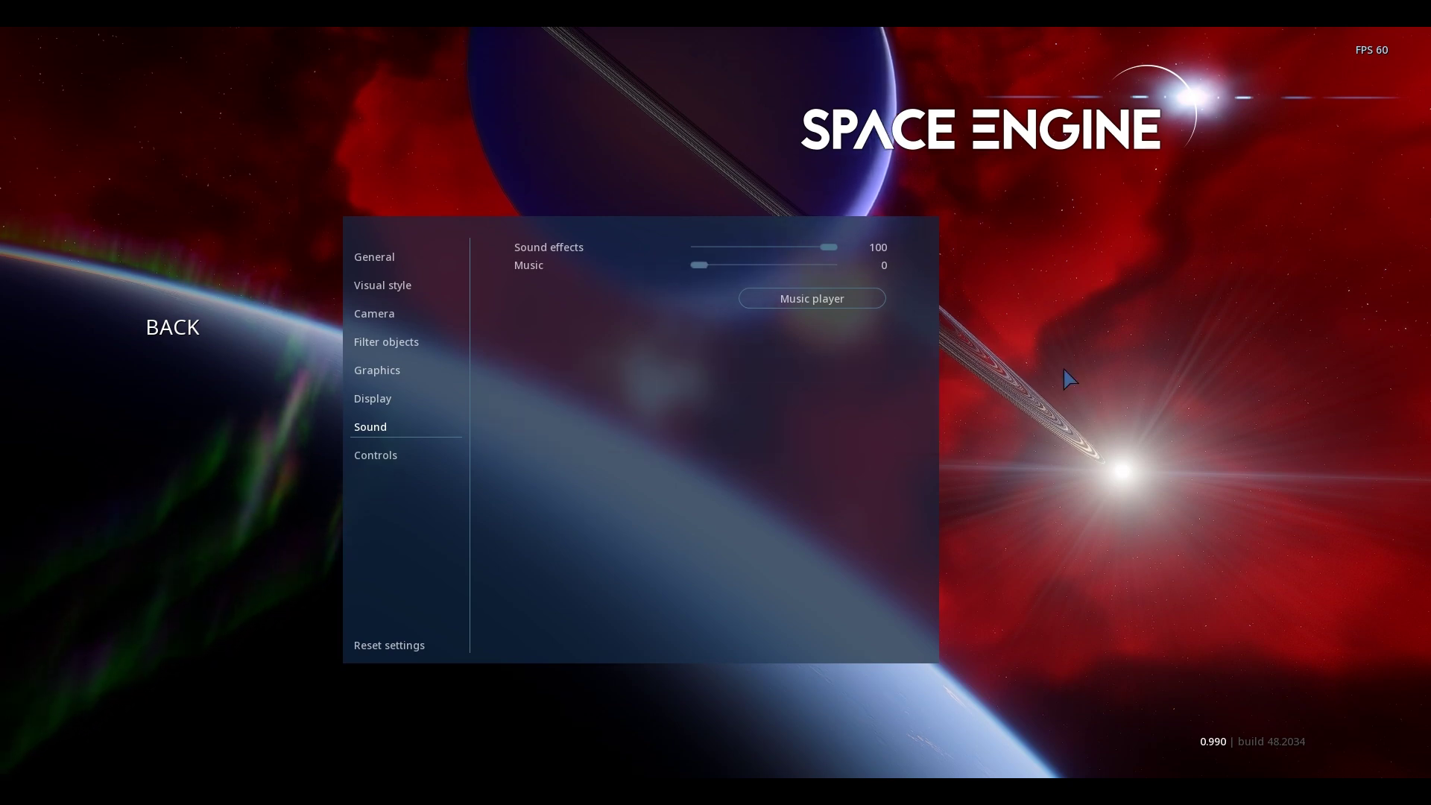
{"action": "left_click", "coordinate": [163, 331]}
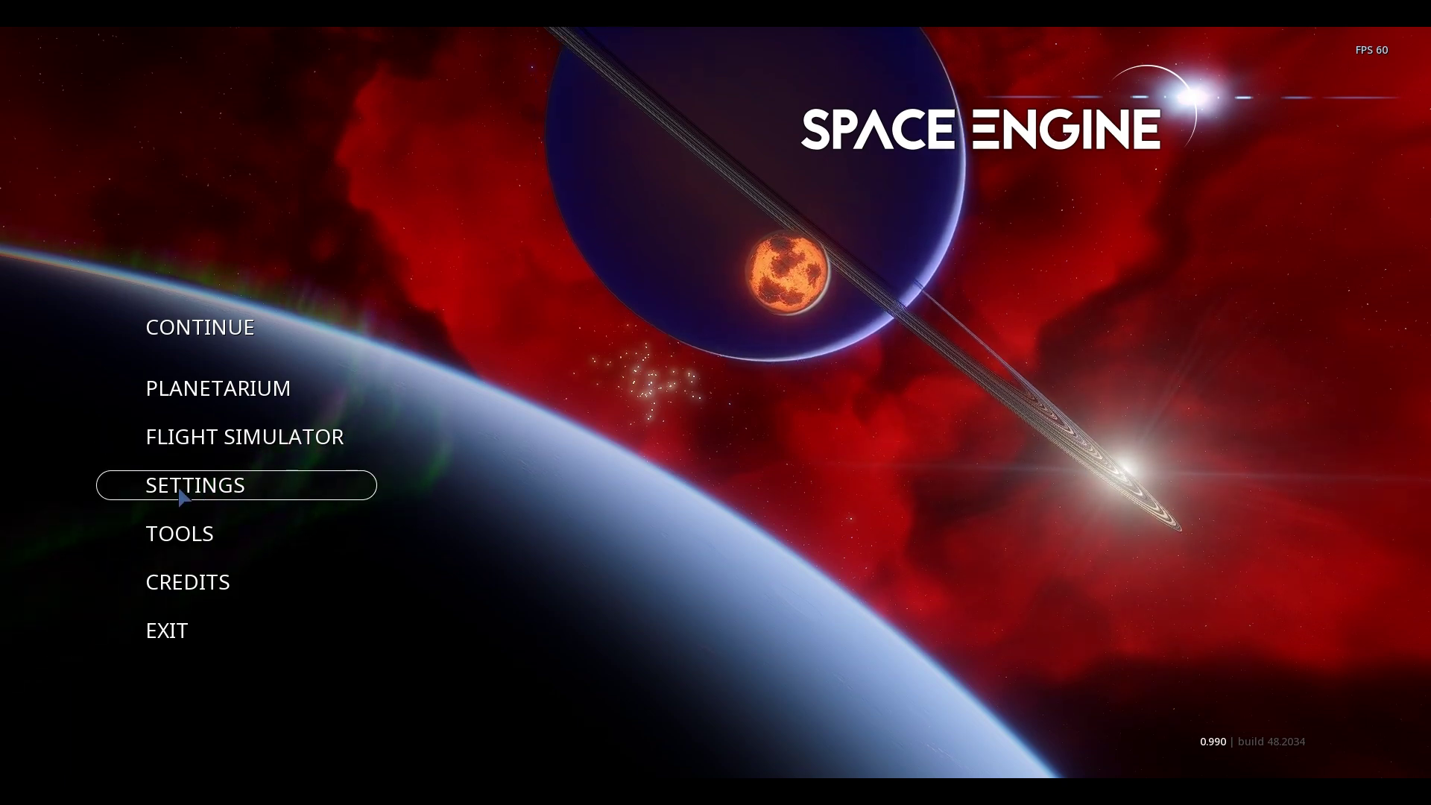
Step: View the available editor and capture tools, and return to the main menu
{"action": "left_click", "coordinate": [221, 540]}
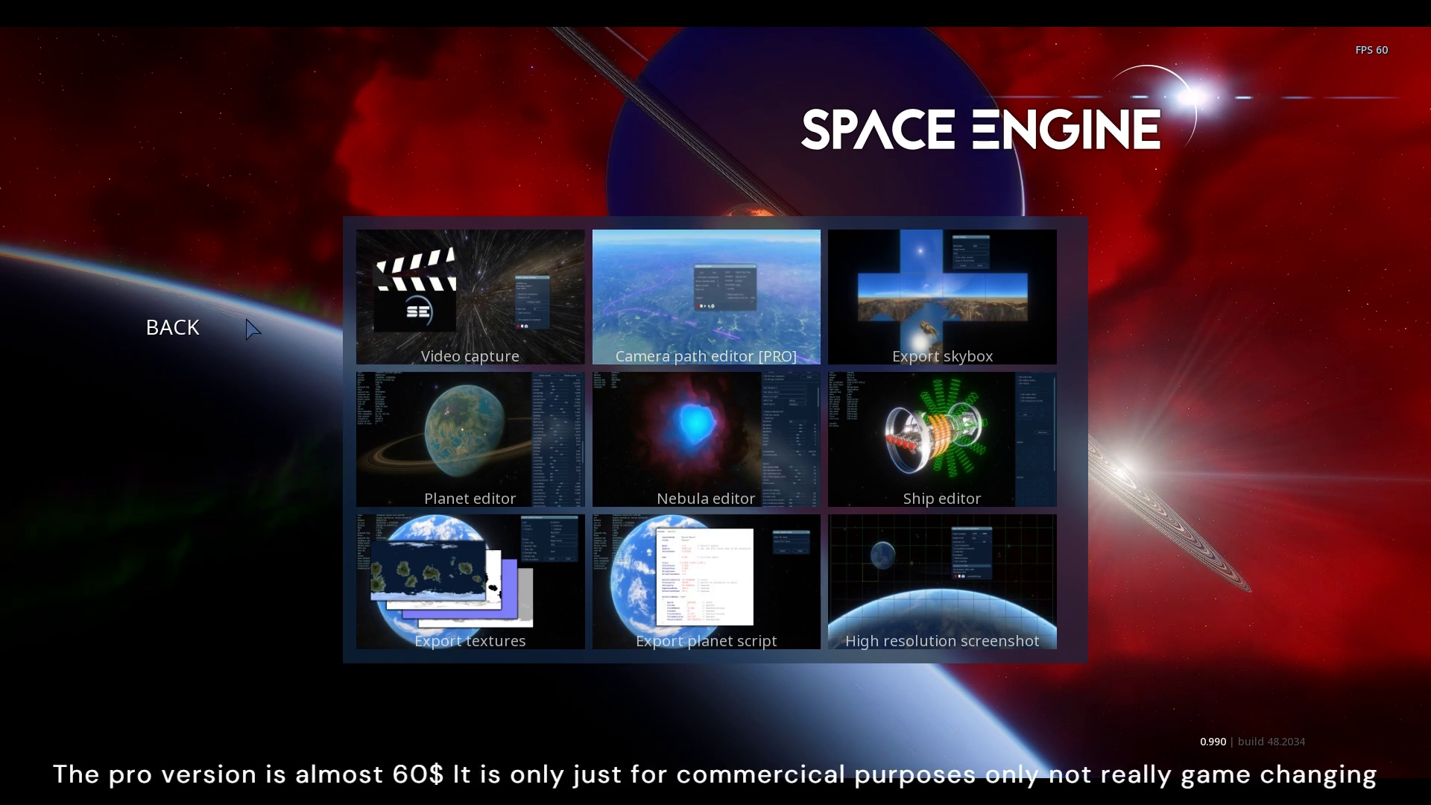
{"action": "key", "text": "Escape"}
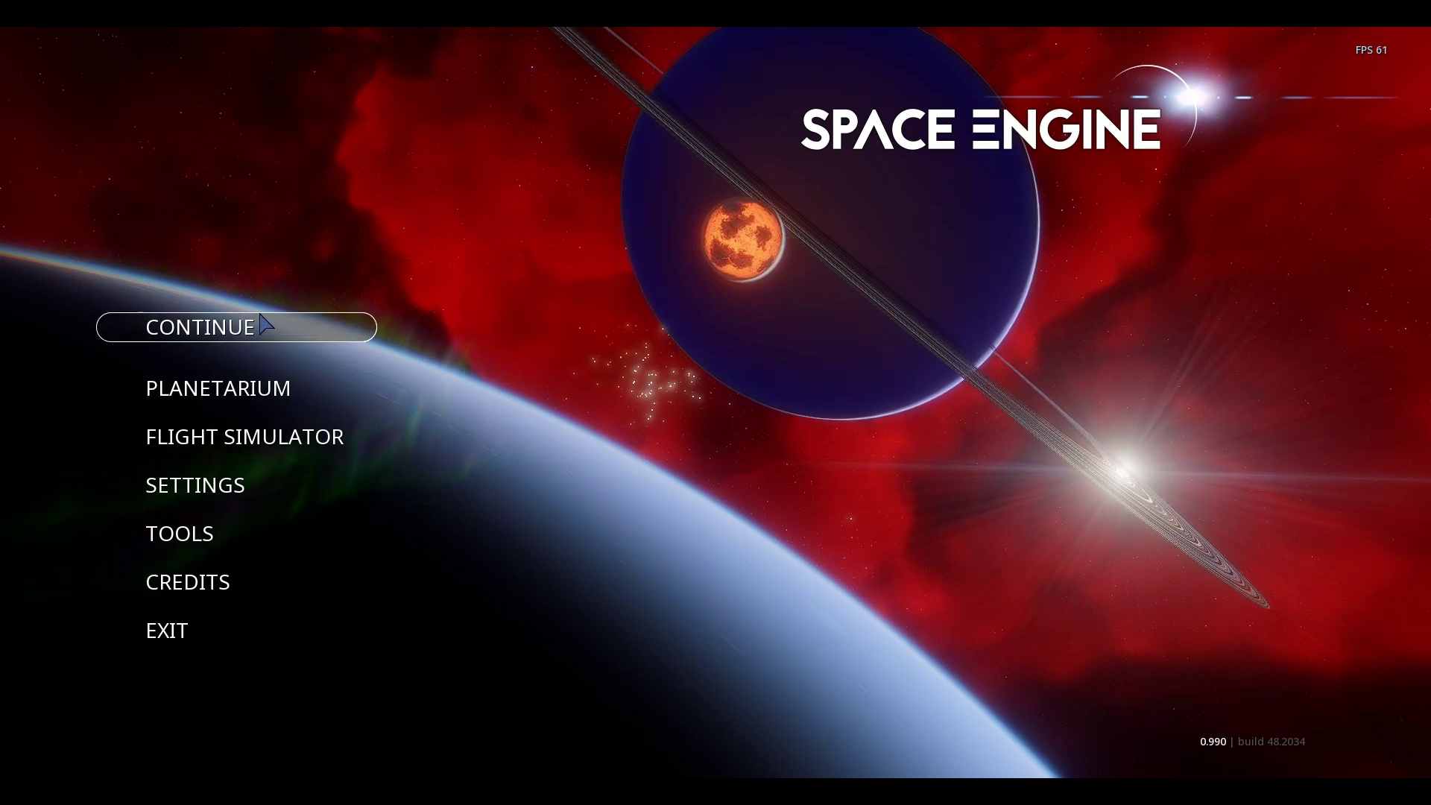
Step: Continue the previous session, find the object "solar system" and travel to it
{"action": "left_click", "coordinate": [235, 337]}
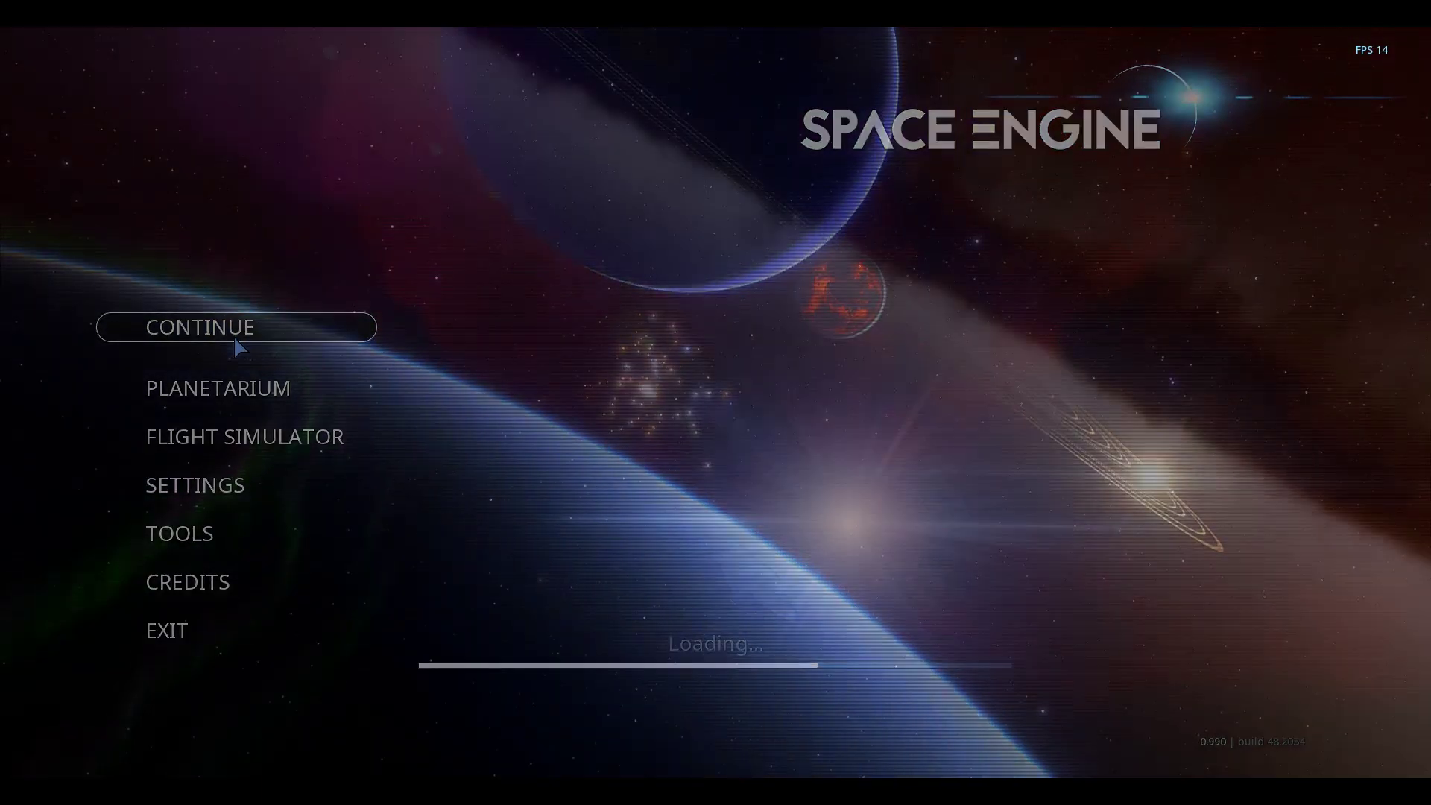
{"action": "left_click", "coordinate": [17, 549]}
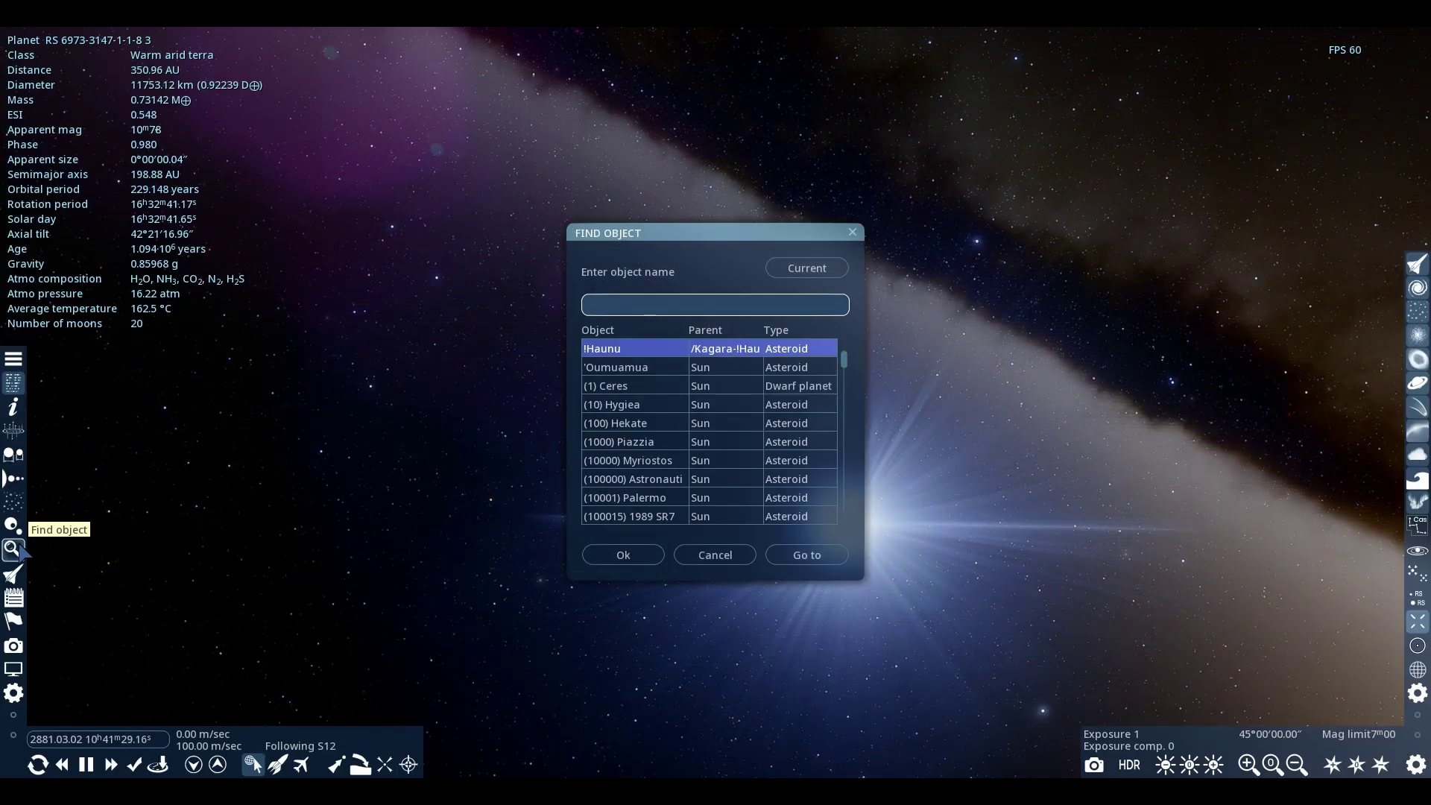
{"action": "type", "text": "solar sy"}
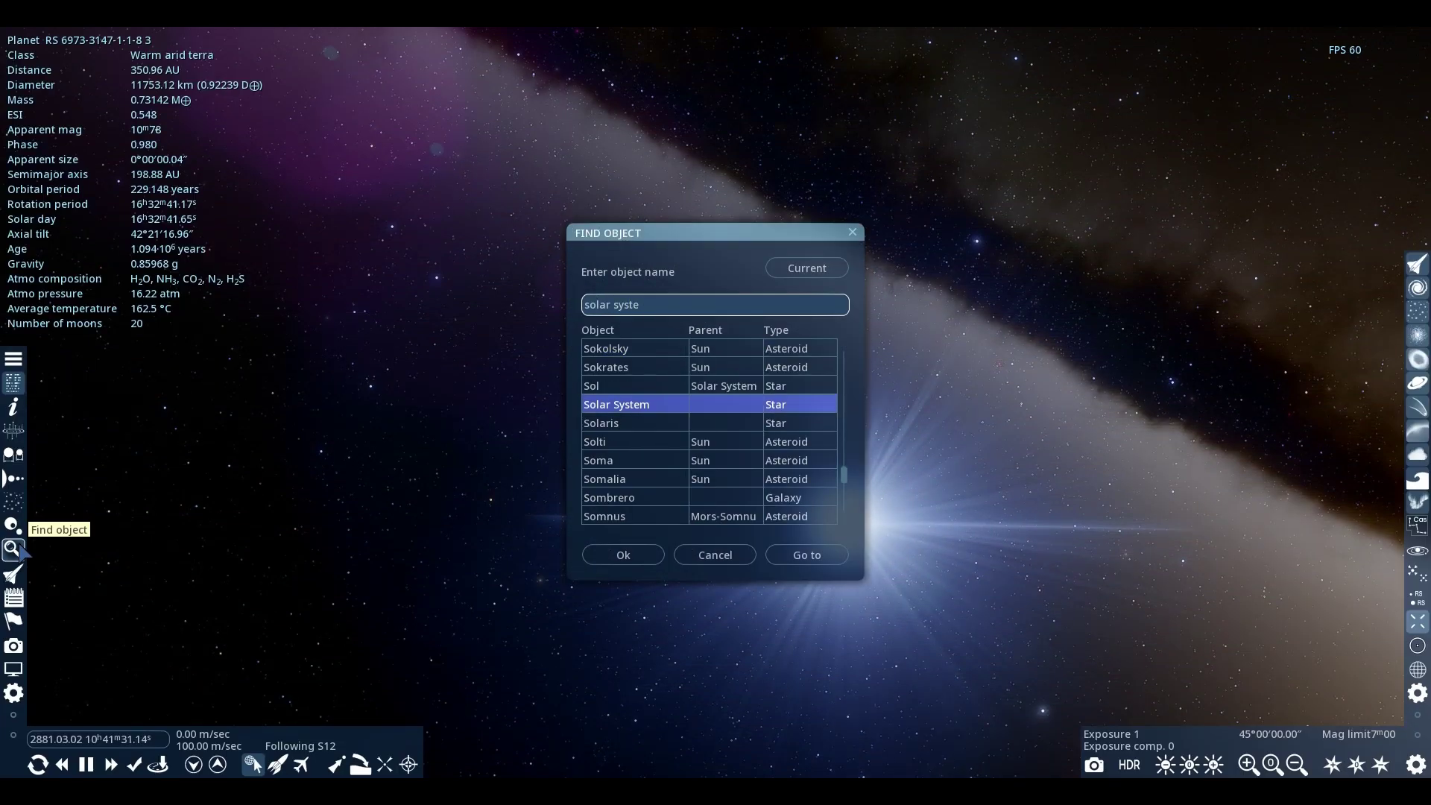
{"action": "type", "text": "ste"}
{"action": "key", "text": "Return"}
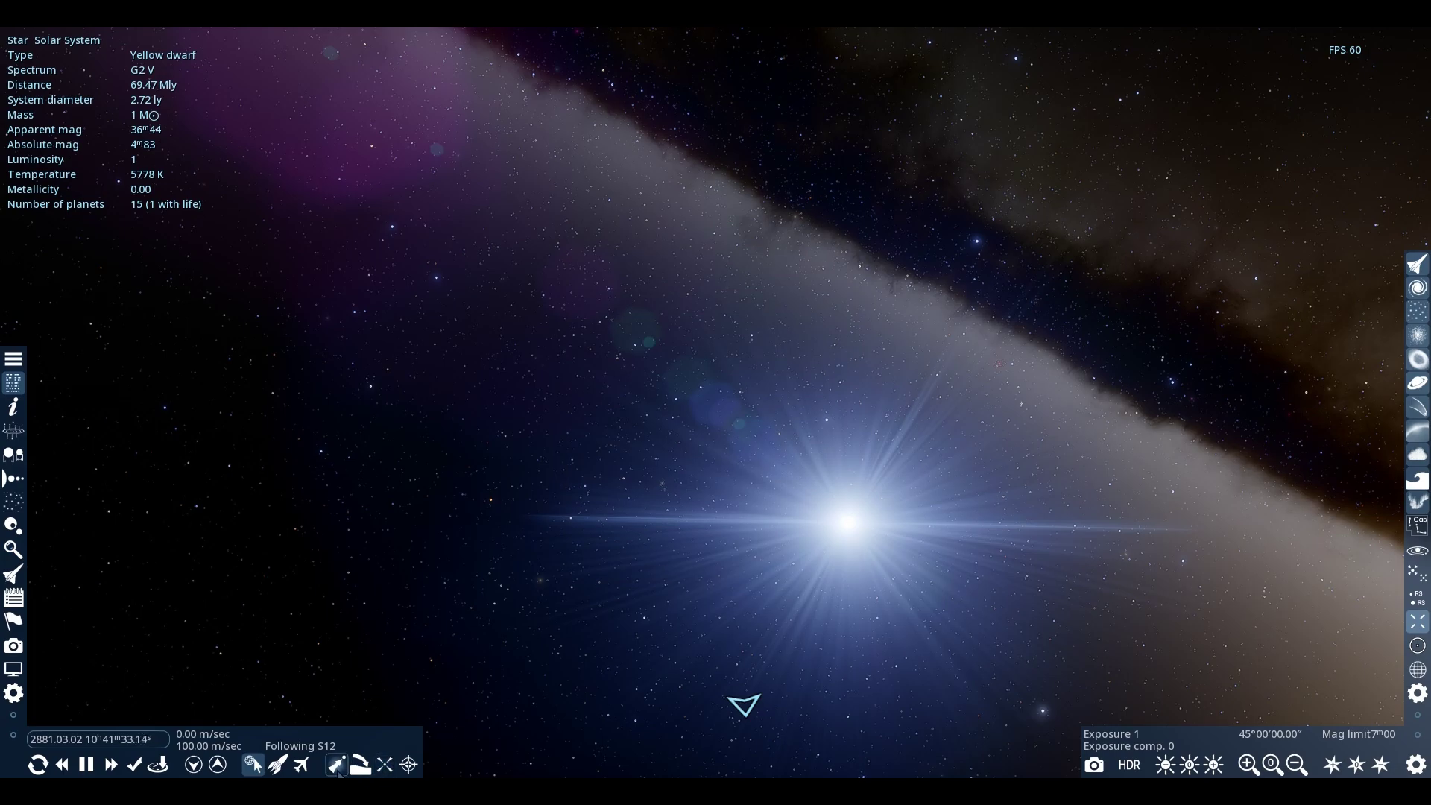
{"action": "left_click", "coordinate": [337, 766]}
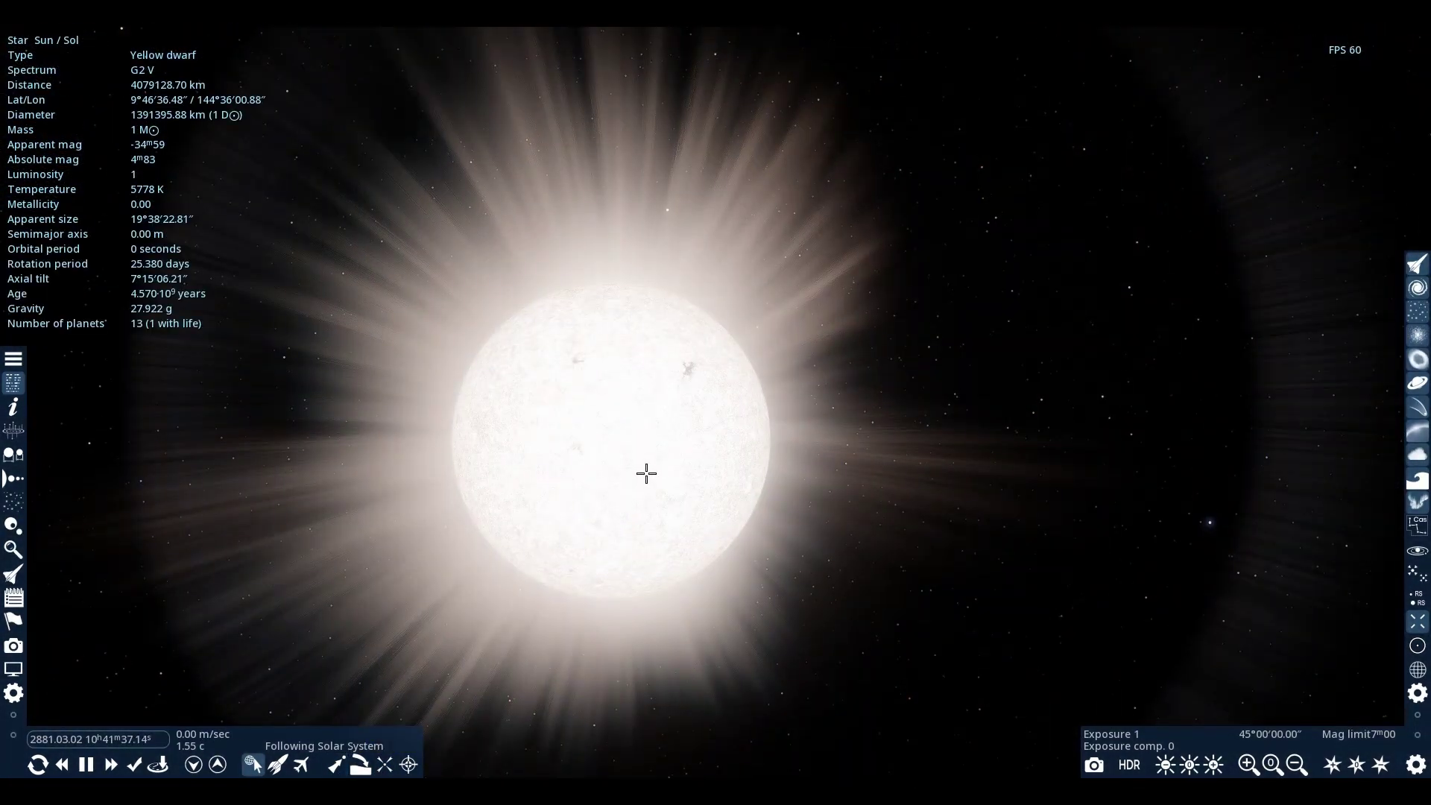
Step: Fly sideways around the Sun at increased velocity and turn the view to centre it
{"action": "key", "text": "d"}
{"action": "scroll", "coordinate": [726, 457], "scroll_direction": "up", "scroll_amount": 4}
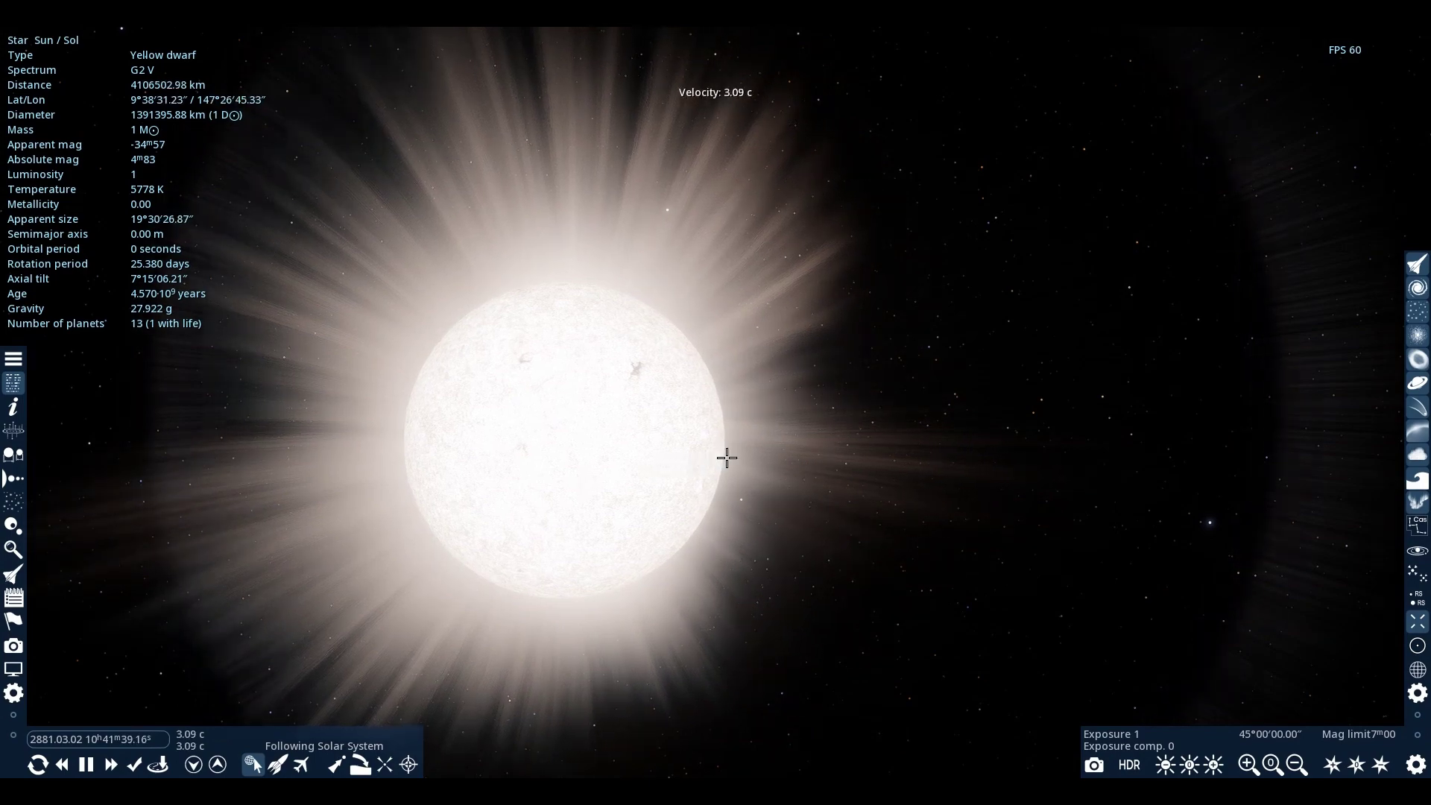
{"action": "left_click_drag", "start_coordinate": [727, 457], "coordinate": [672, 445]}
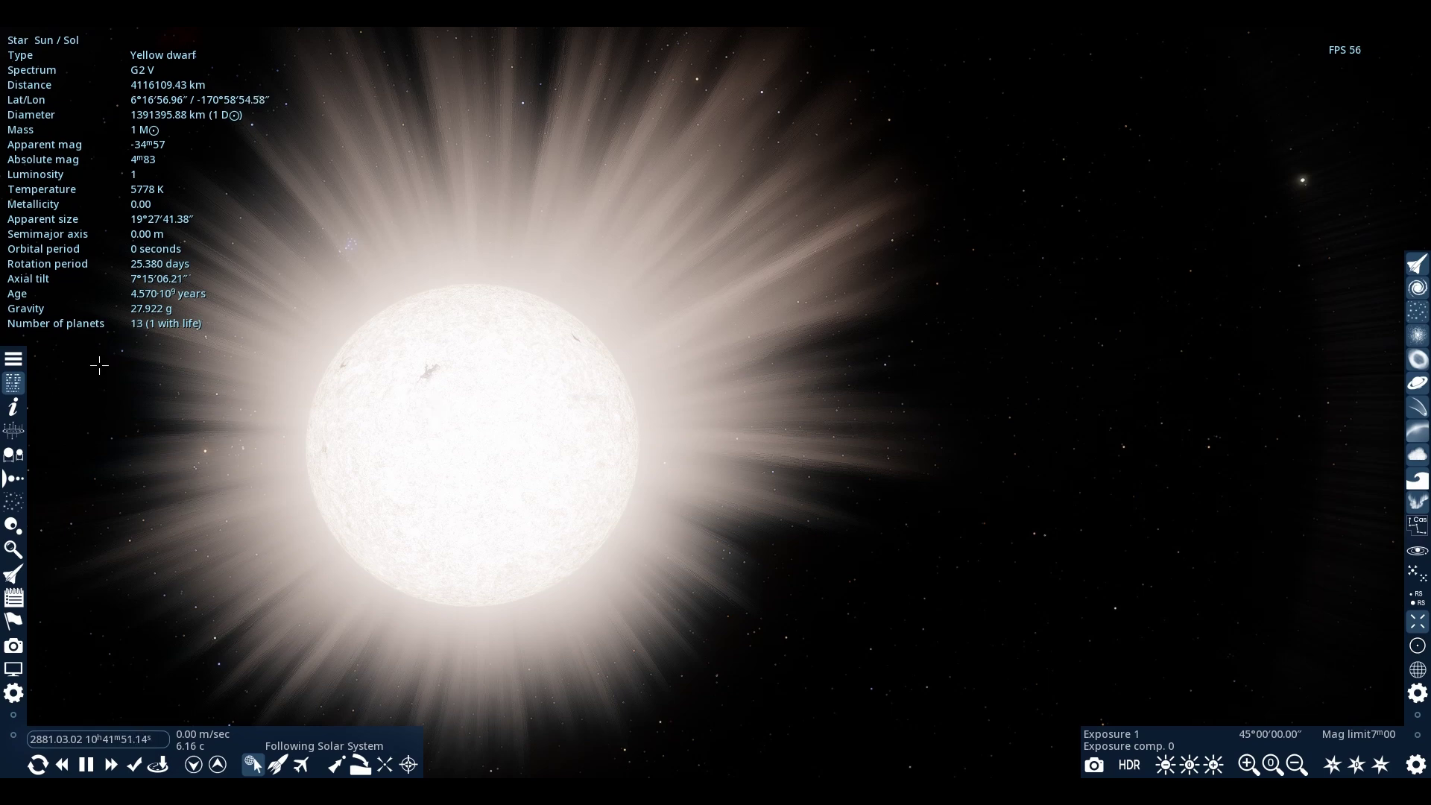
{"action": "left_click_drag", "start_coordinate": [722, 377], "coordinate": [990, 375]}
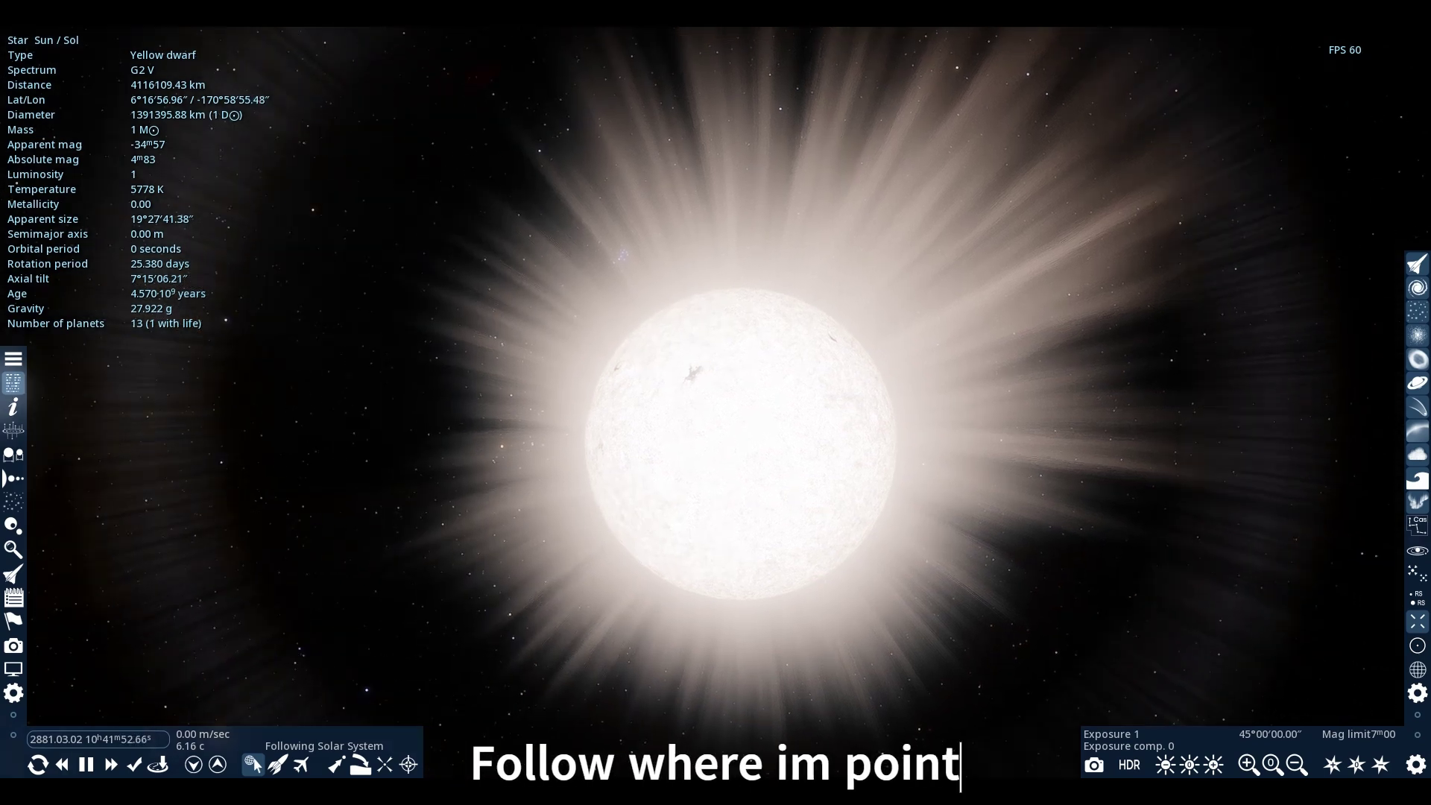
Step: Open the Sun's wiki entry and examine its description, general, physical and orbit data
{"action": "left_click", "coordinate": [14, 411]}
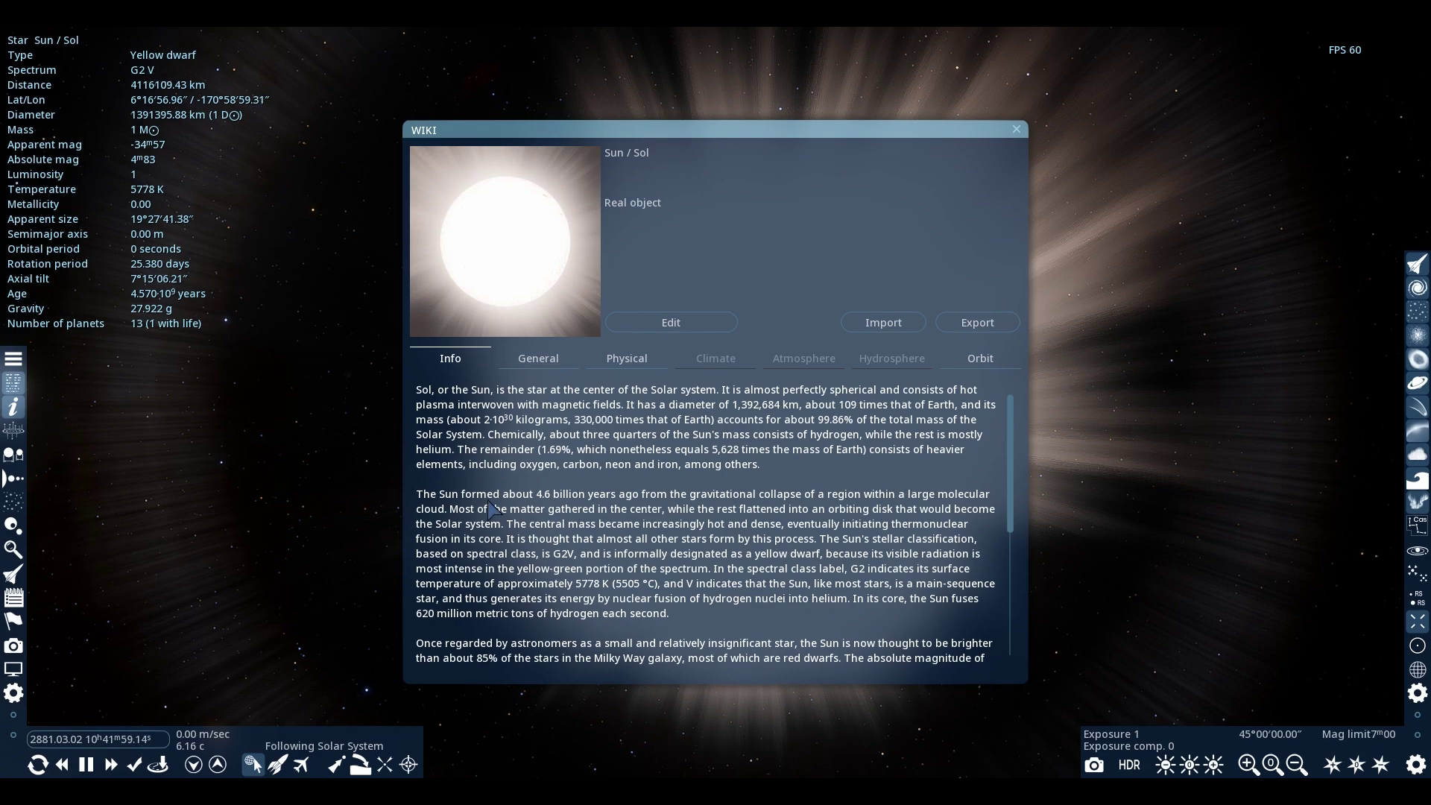
{"action": "scroll", "coordinate": [827, 542], "scroll_direction": "down", "scroll_amount": 6}
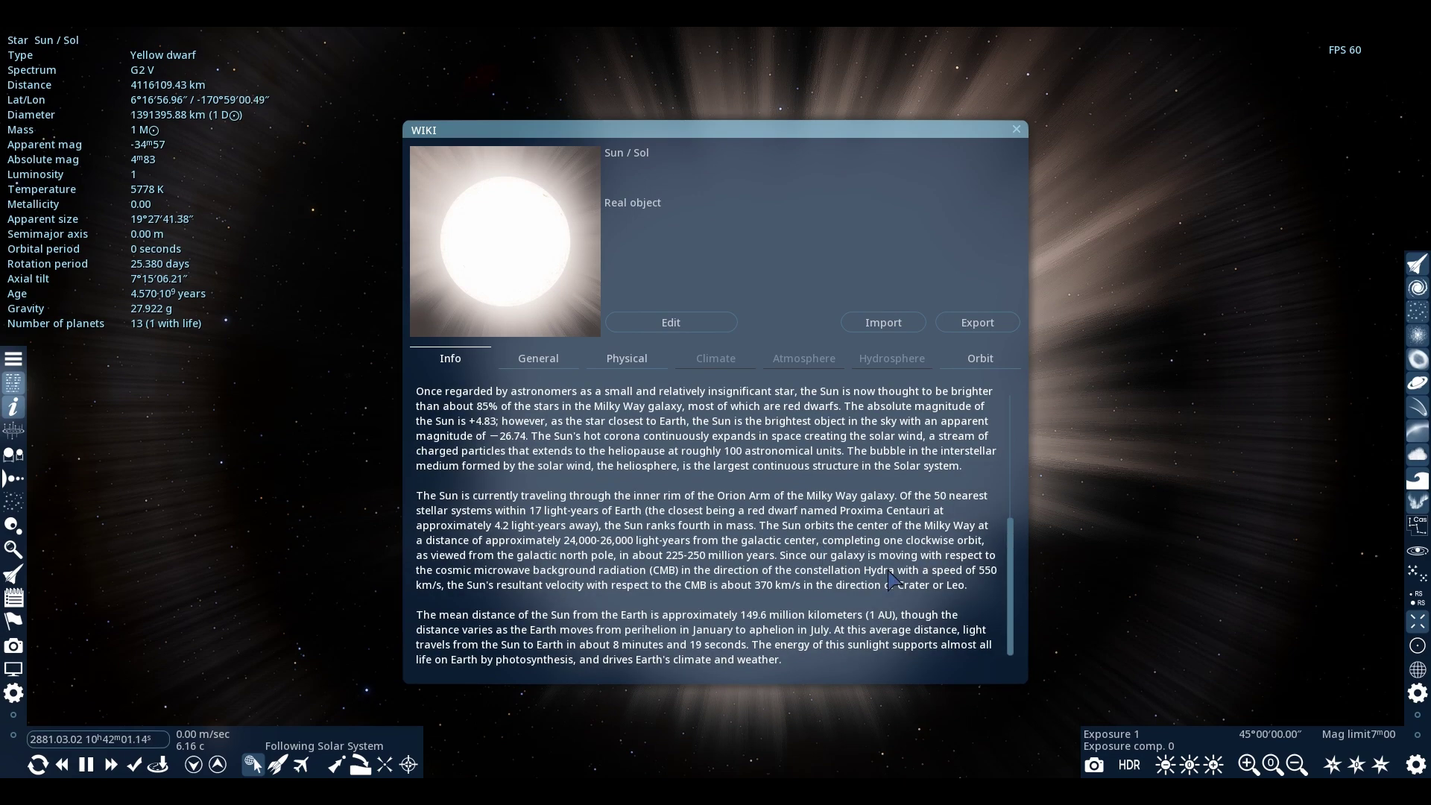
{"action": "left_click", "coordinate": [511, 364]}
{"action": "scroll", "coordinate": [484, 466], "scroll_direction": "down", "scroll_amount": 1}
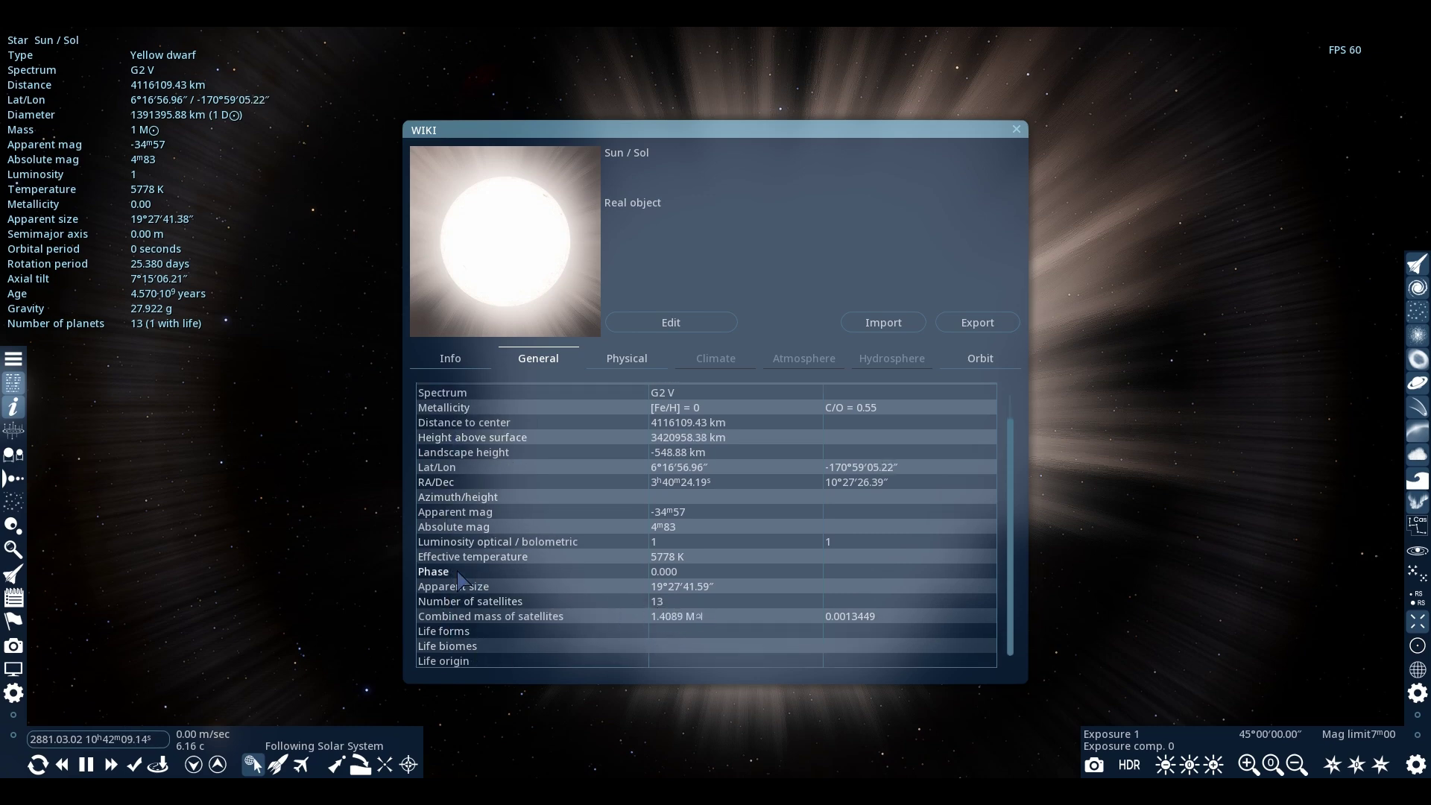
{"action": "left_click", "coordinate": [626, 358]}
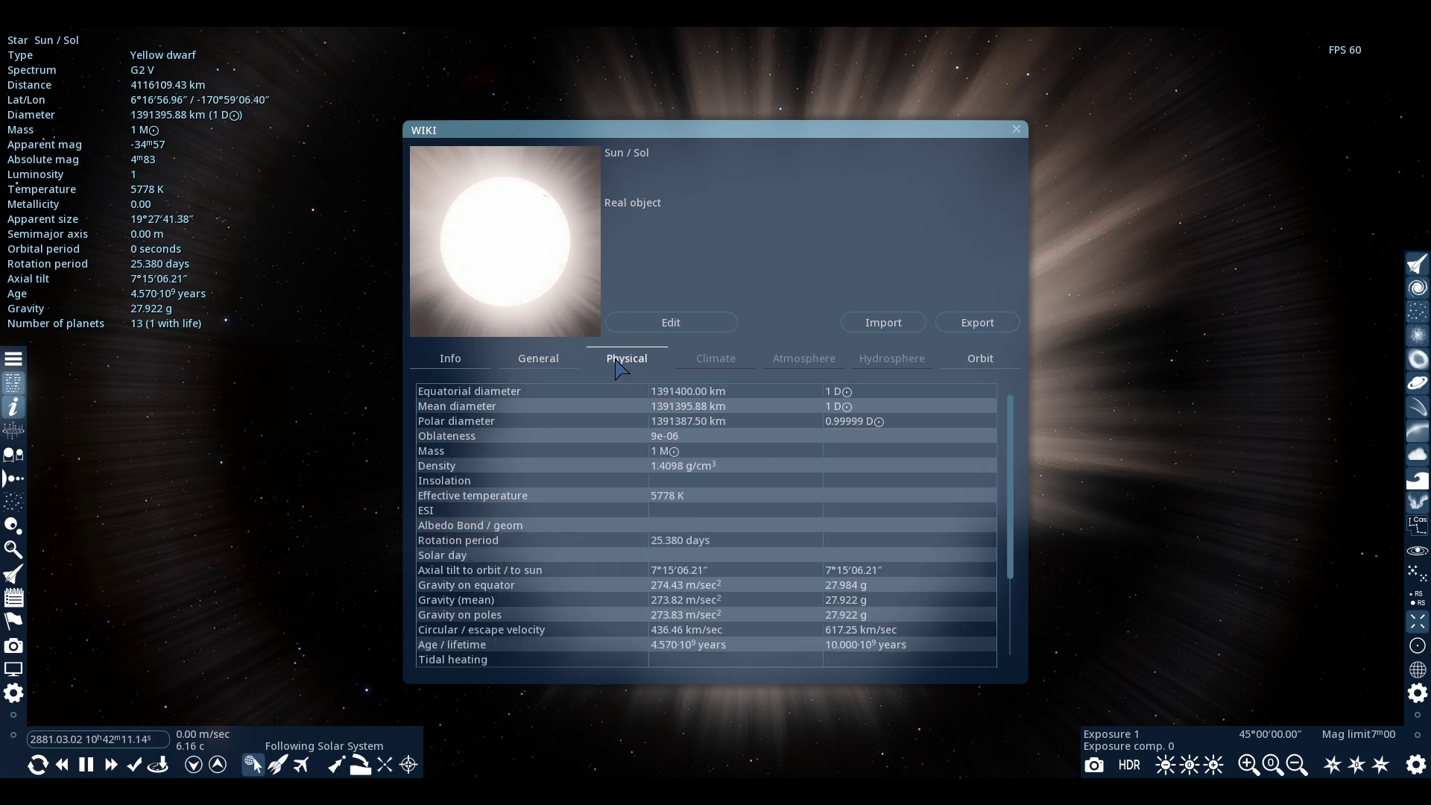
{"action": "scroll", "coordinate": [626, 485], "scroll_direction": "down", "scroll_amount": 5}
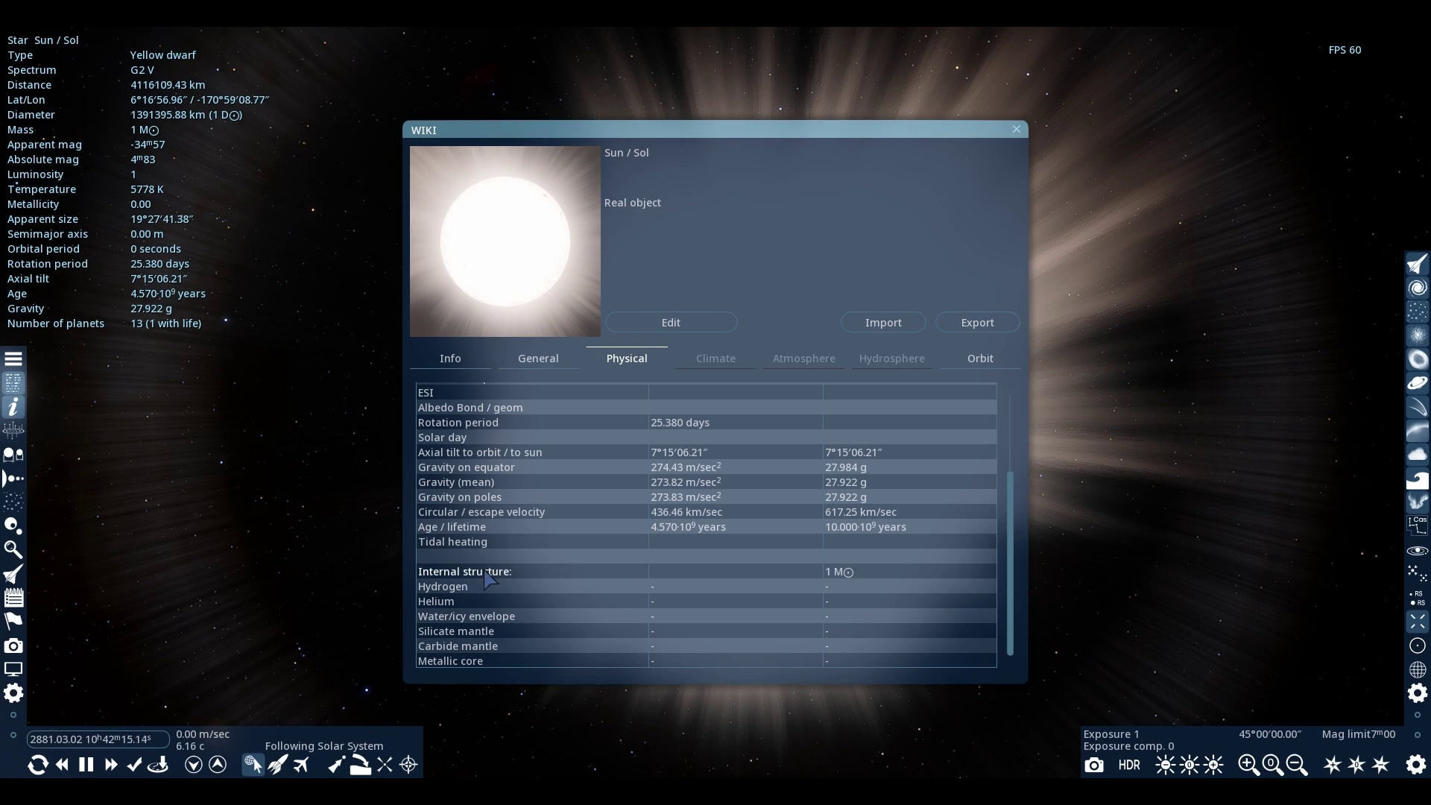
{"action": "left_click", "coordinate": [950, 369]}
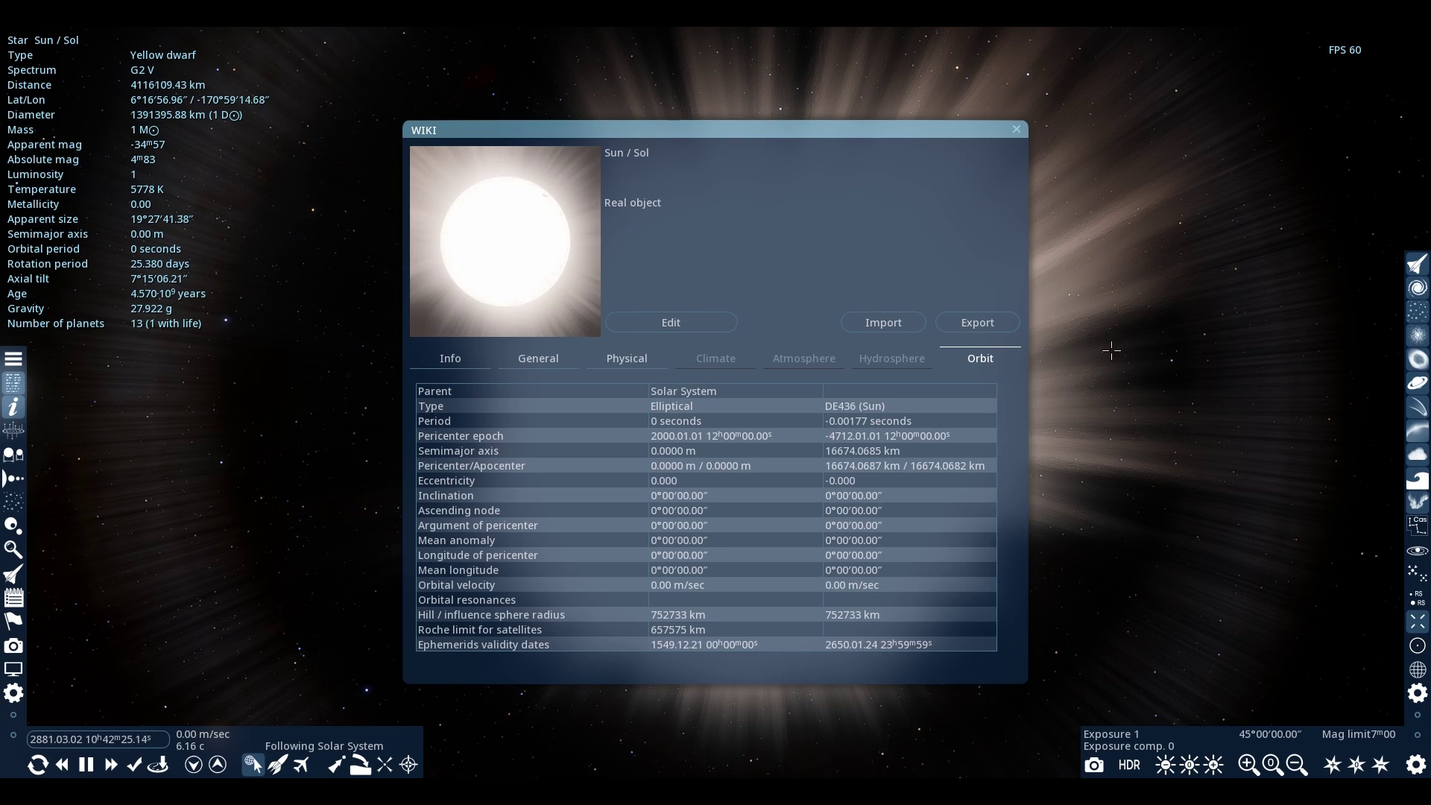
Step: Fly backward away from the Sun, select Mercury and examine its climate data in the wiki
{"action": "key", "text": "s"}
{"action": "scroll", "coordinate": [1103, 373], "scroll_direction": "up", "scroll_amount": 9}
{"action": "left_click", "coordinate": [172, 391]}
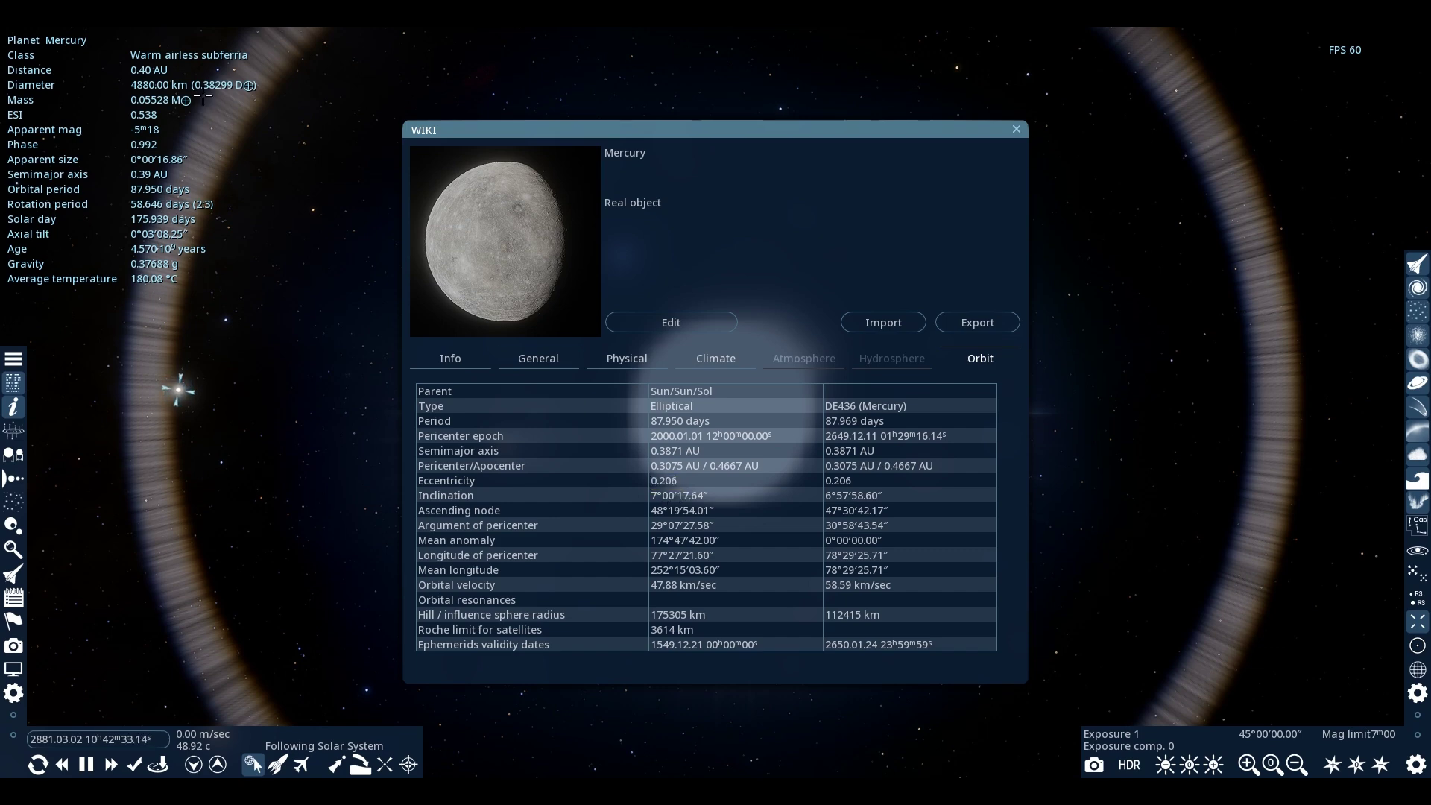
{"action": "left_click", "coordinate": [720, 363]}
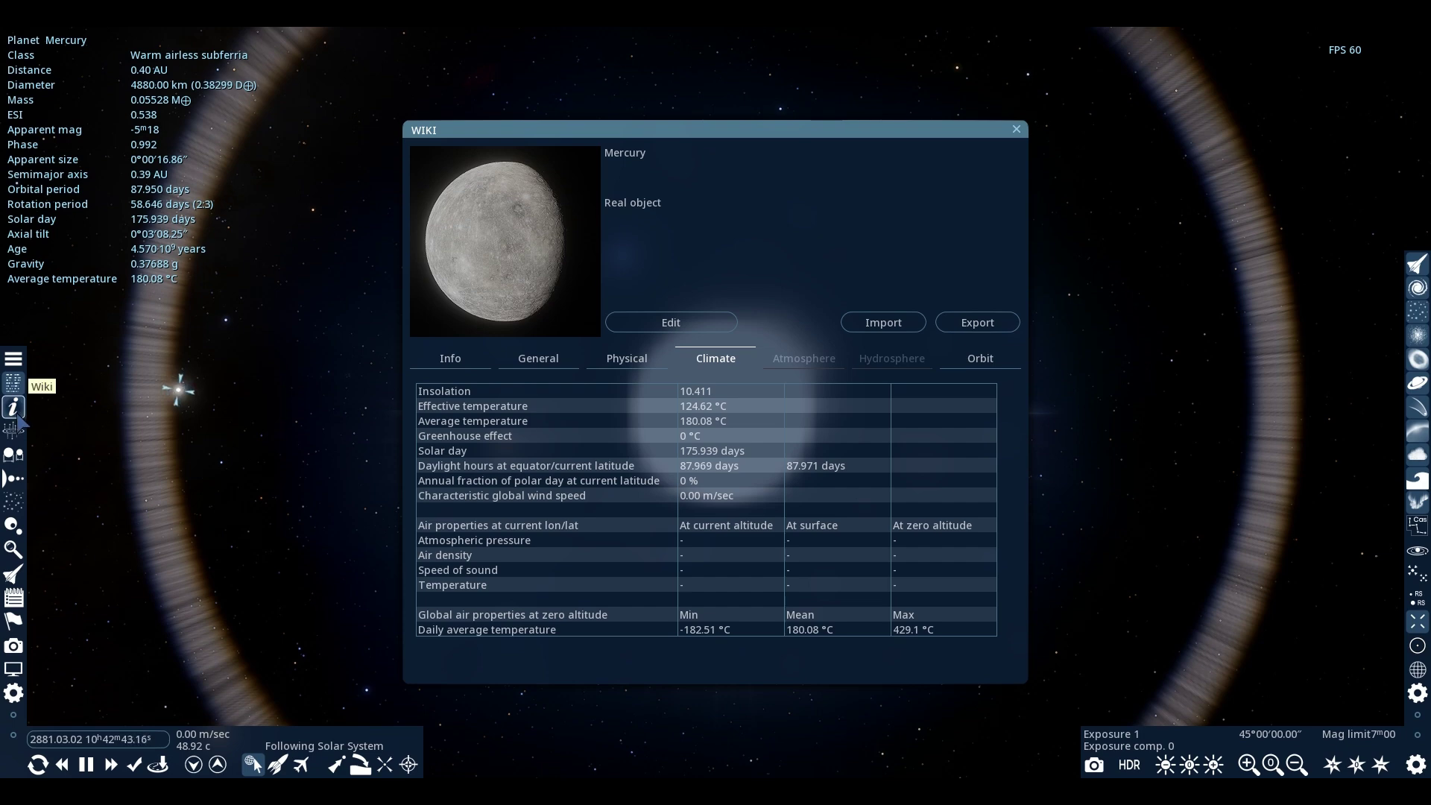
{"action": "left_click_drag", "start_coordinate": [263, 373], "coordinate": [480, 365]}
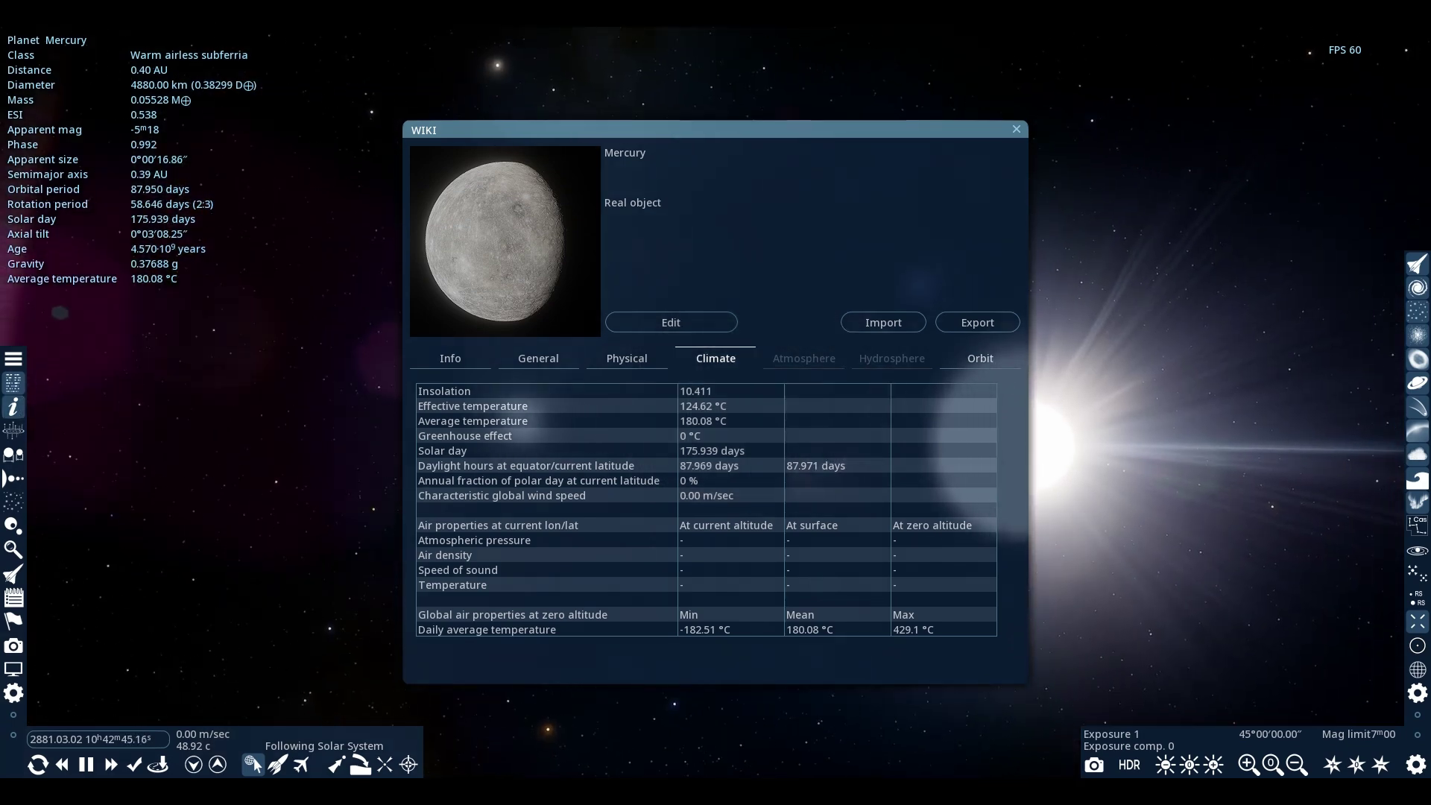
Step: Fly slightly closer to Mercury, examine its general and physical data in the wiki, and close the wiki
{"action": "key", "text": "w"}
{"action": "left_click", "coordinate": [538, 361]}
{"action": "left_click", "coordinate": [601, 365]}
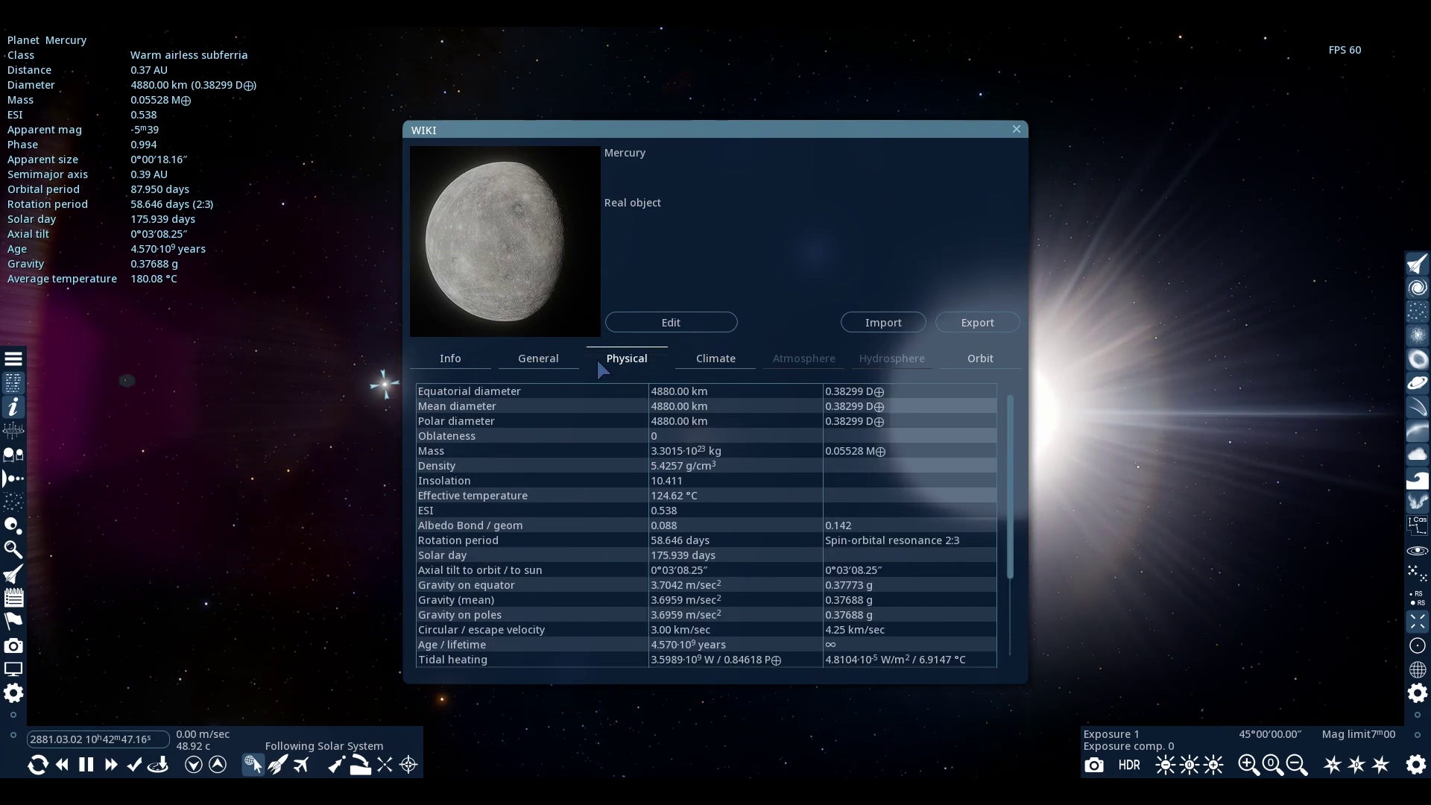
{"action": "left_click", "coordinate": [1016, 130]}
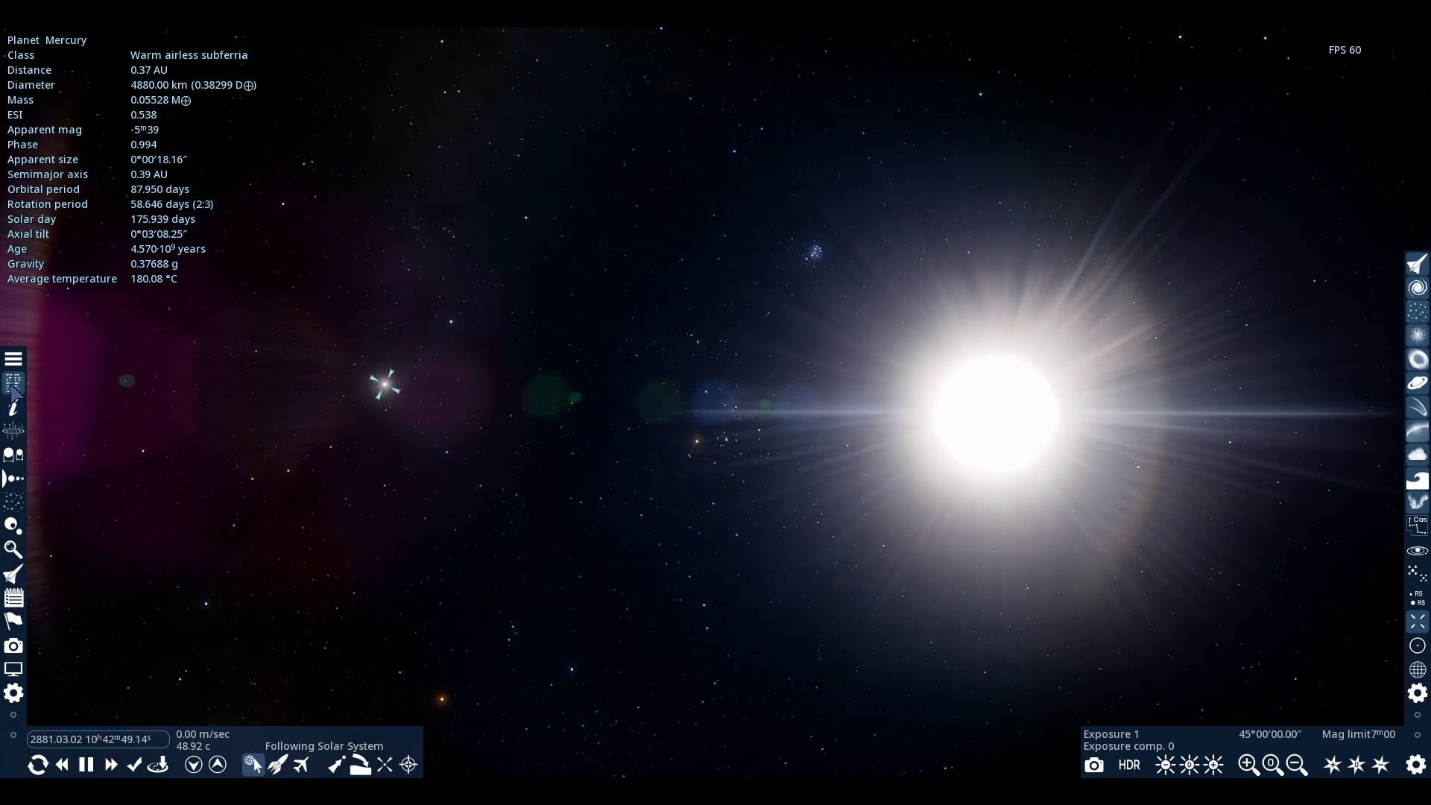
Step: Open the universe map and inspect Mercury at several zoom distances
{"action": "left_click", "coordinate": [16, 433]}
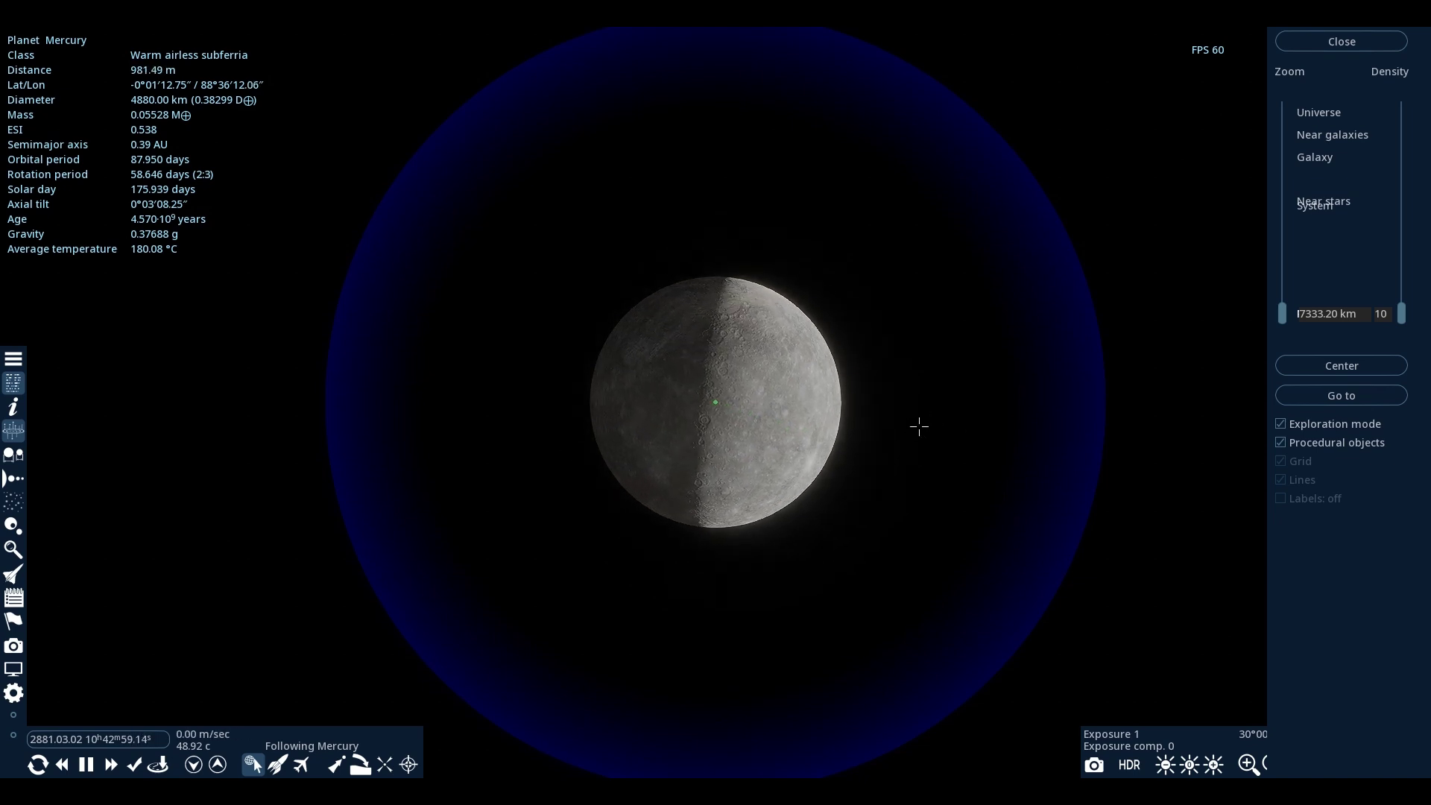
{"action": "scroll", "coordinate": [879, 420], "scroll_direction": "down", "scroll_amount": 5}
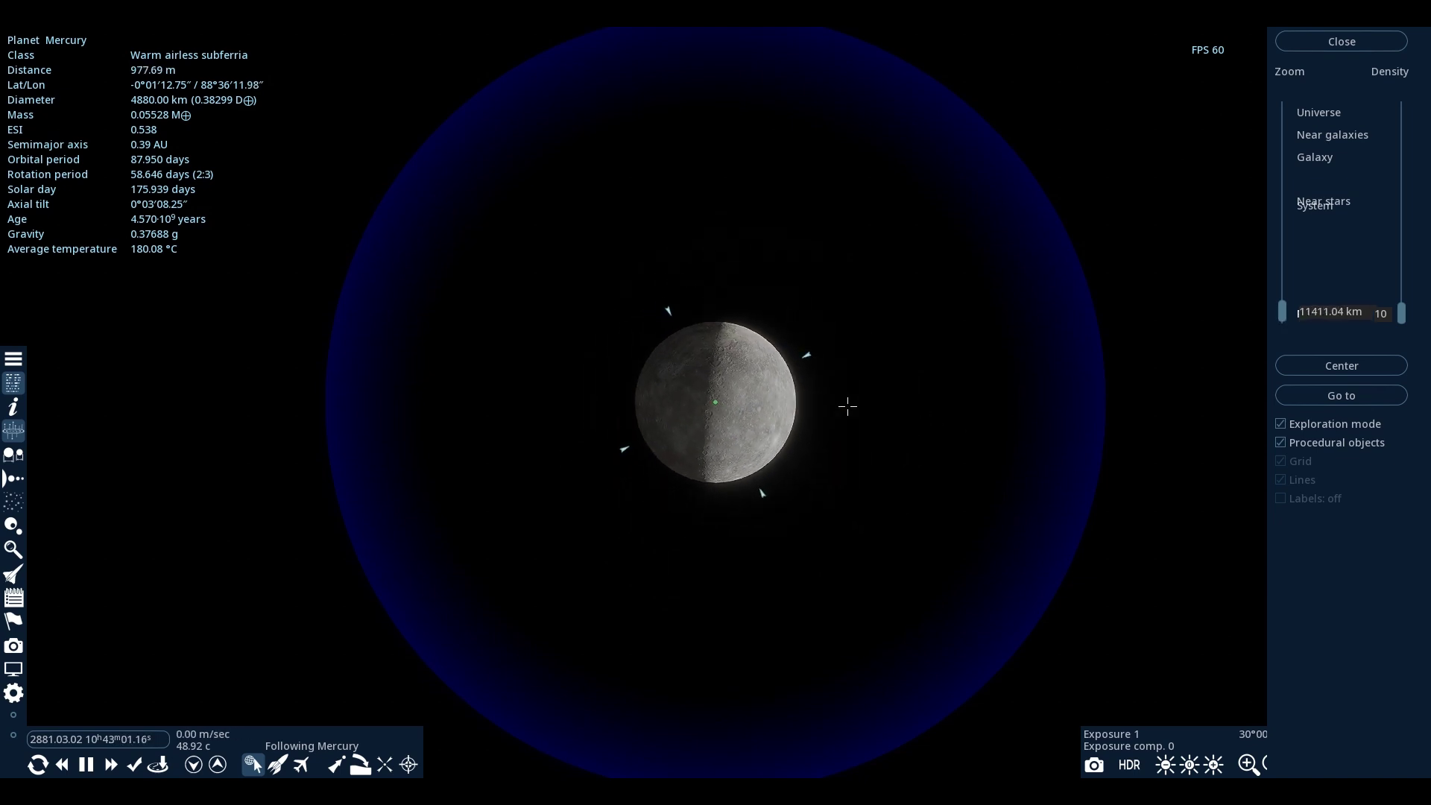
{"action": "scroll", "coordinate": [859, 397], "scroll_direction": "down", "scroll_amount": 2}
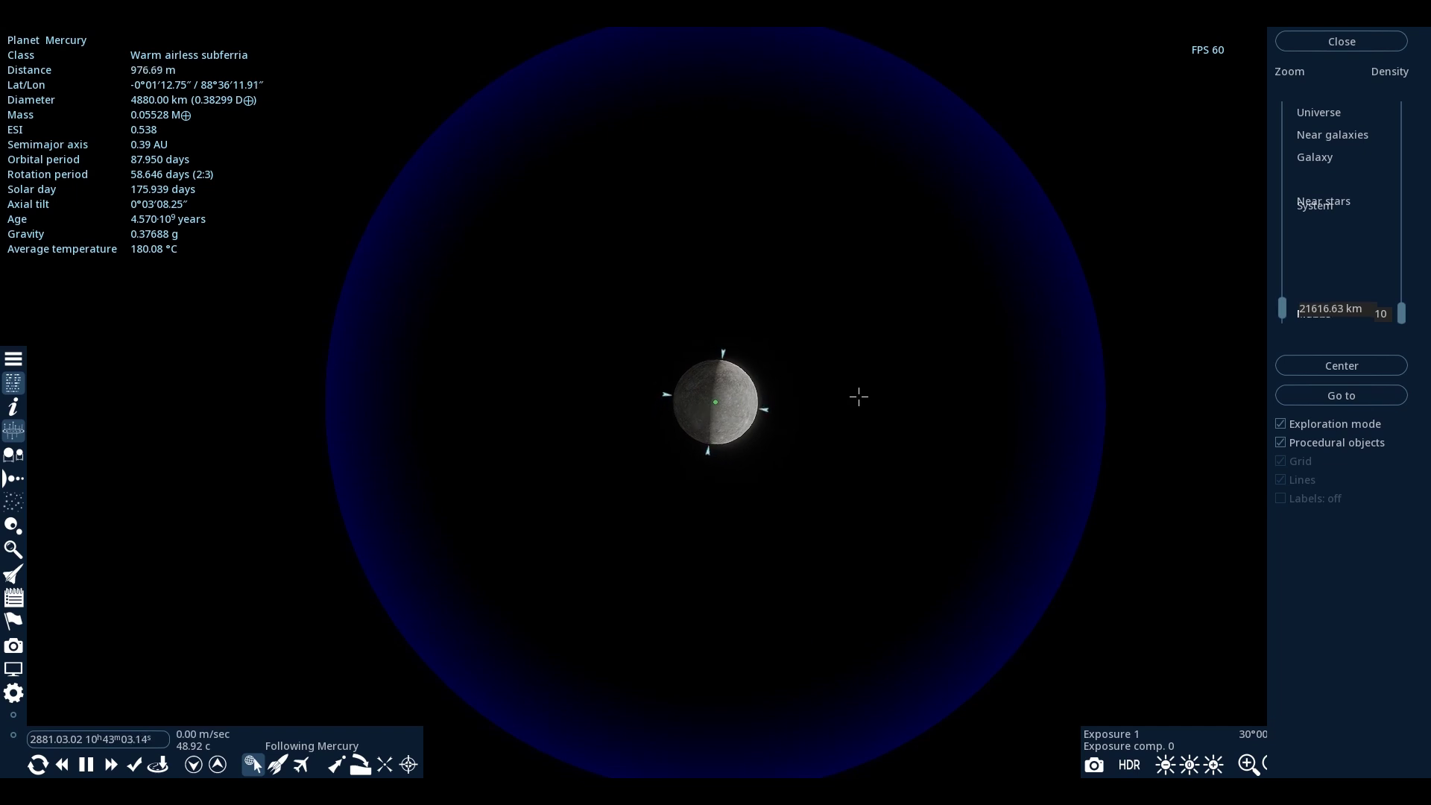
{"action": "scroll", "coordinate": [744, 584], "scroll_direction": "down", "scroll_amount": 1}
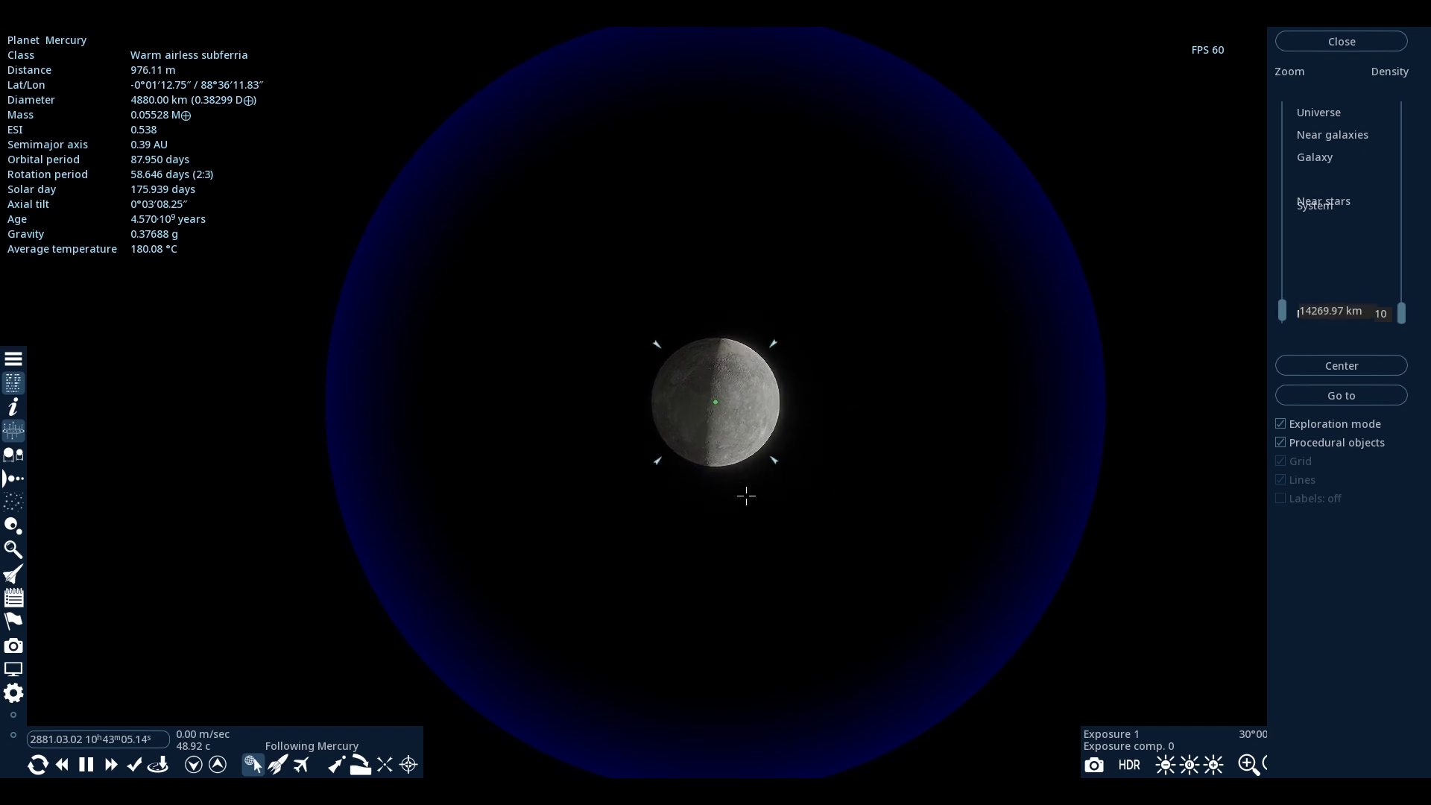
{"action": "scroll", "coordinate": [746, 496], "scroll_direction": "down", "scroll_amount": 2}
{"action": "scroll", "coordinate": [715, 402], "scroll_direction": "up", "scroll_amount": 3}
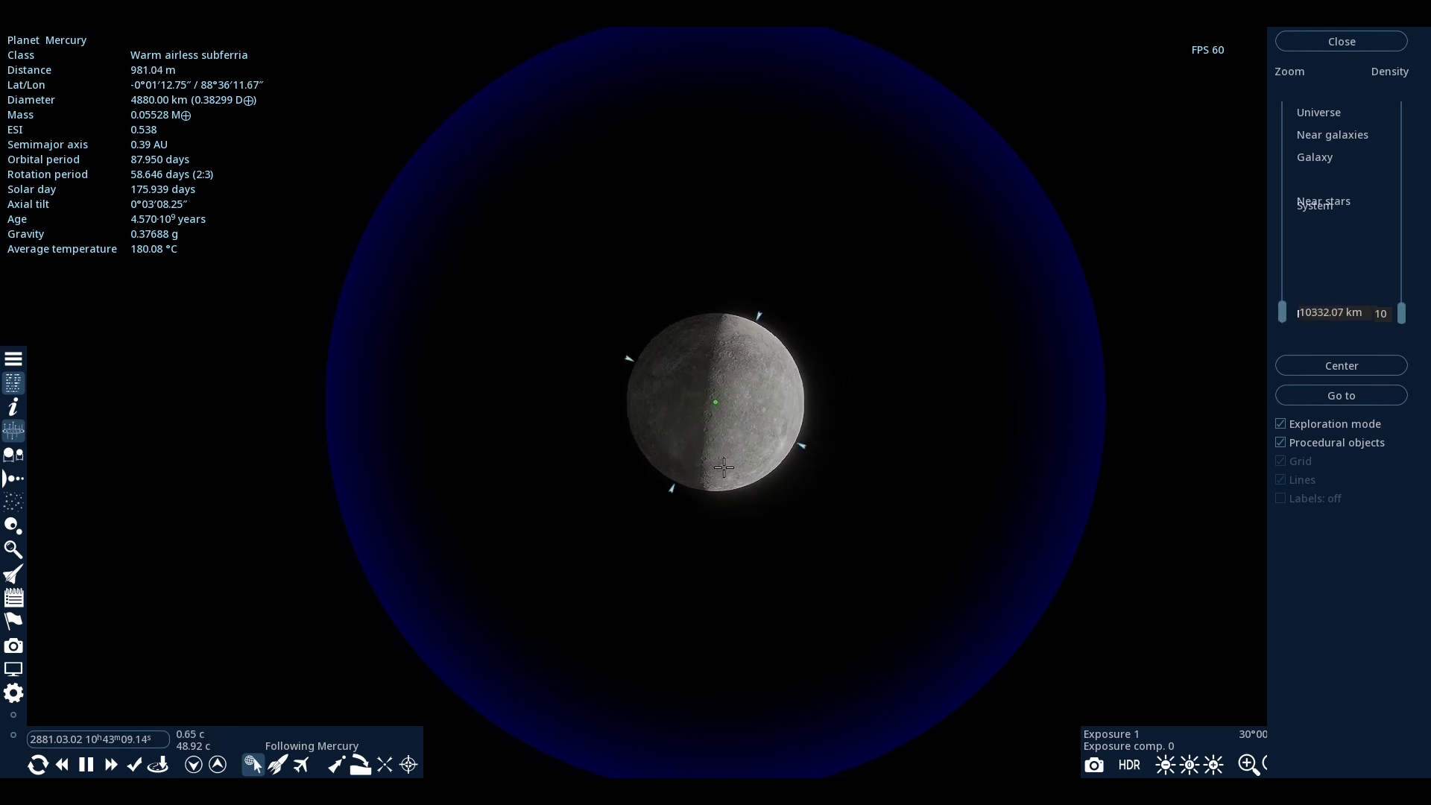
Step: Examine the universe map from Mercury outward past the planetary orbits and asteroid belts to a scale of about 4 ly
{"action": "scroll", "coordinate": [721, 467], "scroll_direction": "down", "scroll_amount": 5}
{"action": "scroll", "coordinate": [723, 467], "scroll_direction": "down", "scroll_amount": 6}
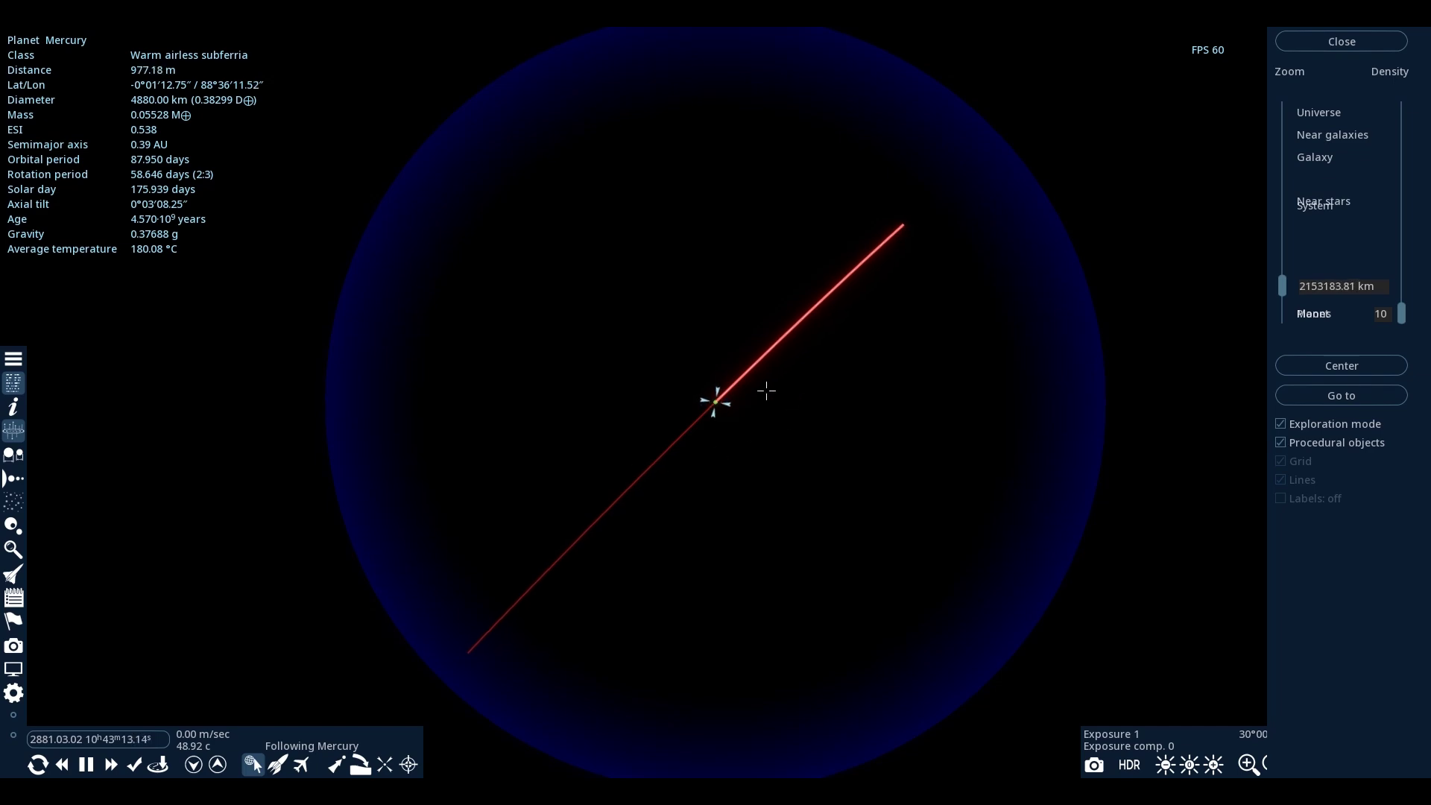
{"action": "scroll", "coordinate": [775, 395], "scroll_direction": "down", "scroll_amount": 6}
{"action": "scroll", "coordinate": [923, 432], "scroll_direction": "down", "scroll_amount": 8}
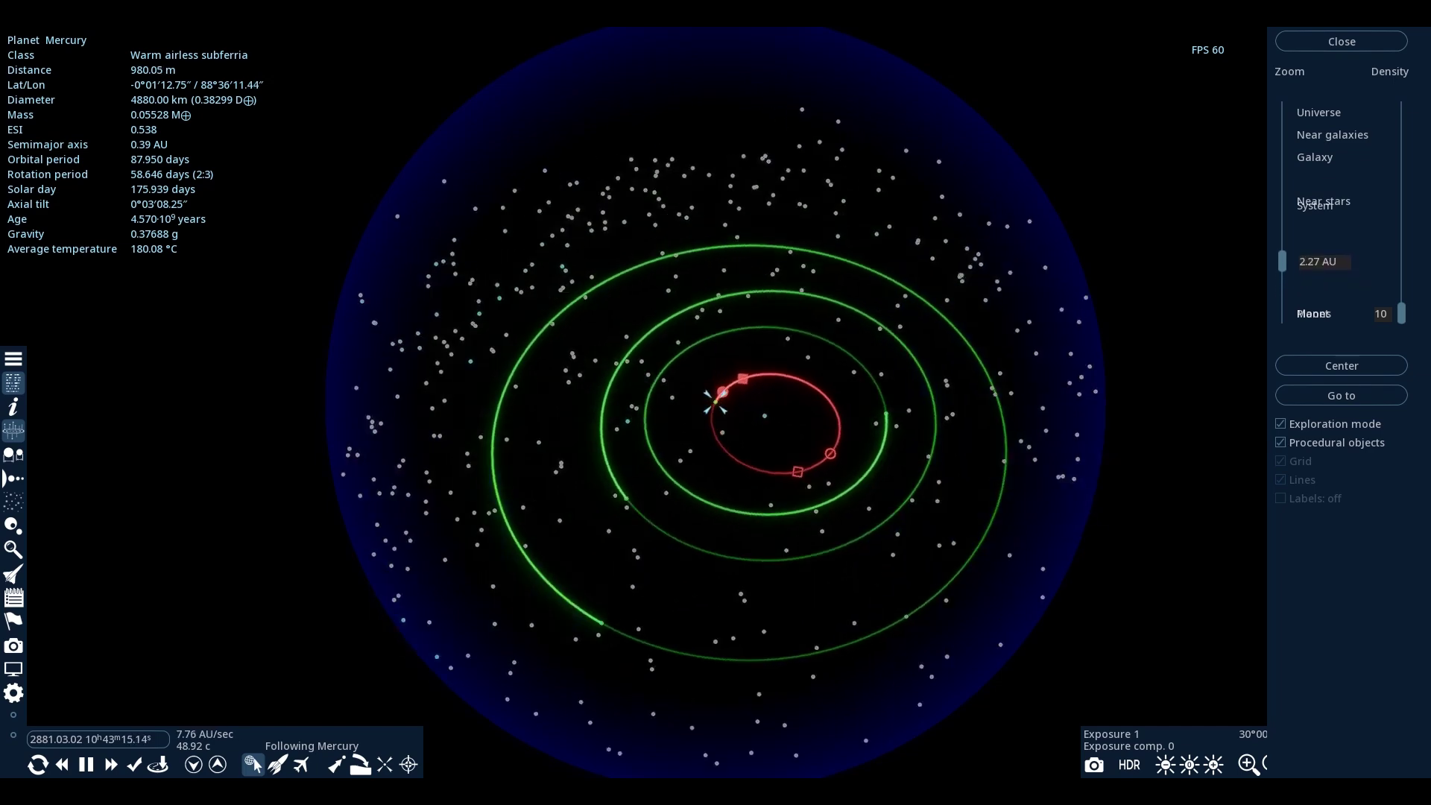
{"action": "scroll", "coordinate": [716, 402], "scroll_direction": "down", "scroll_amount": 5}
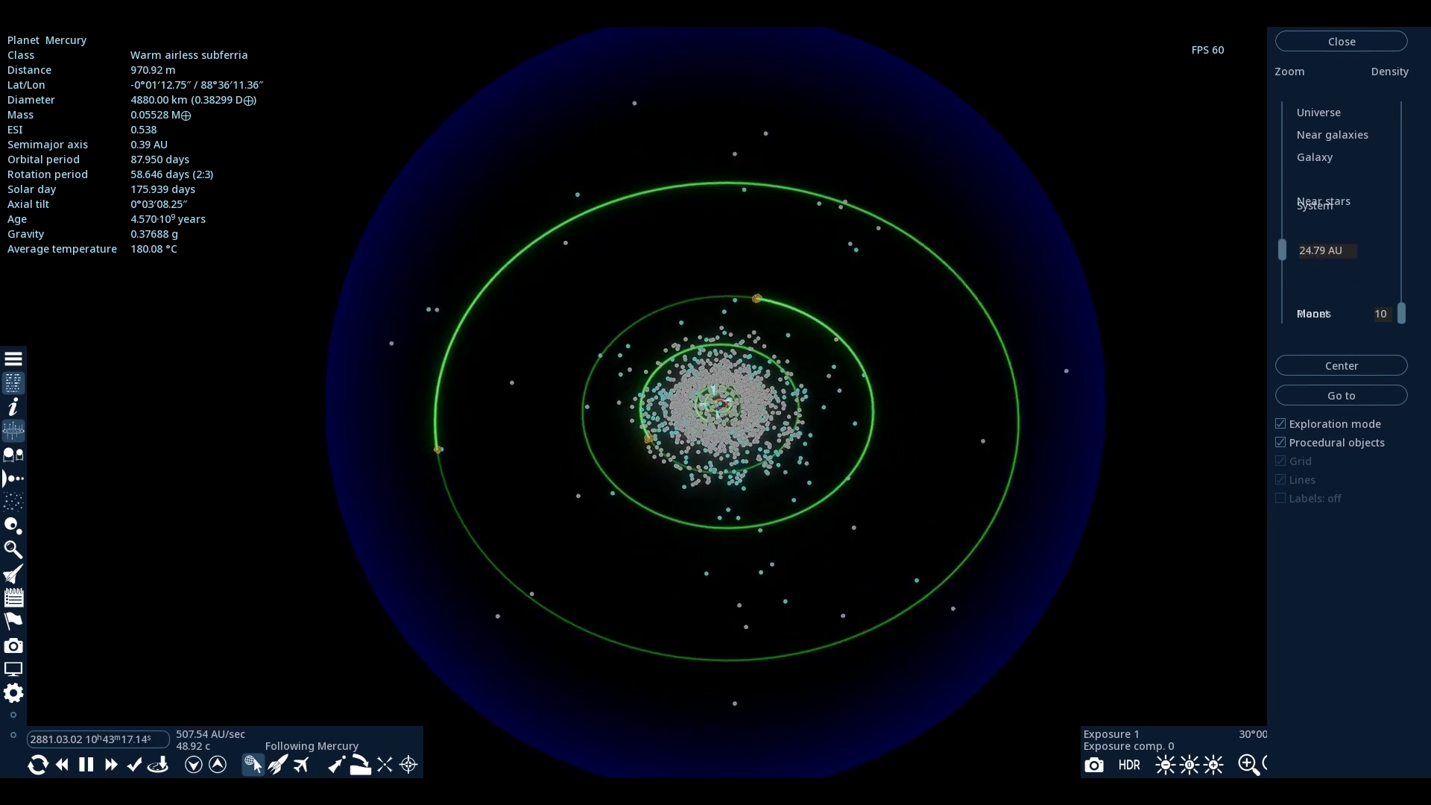
{"action": "scroll", "coordinate": [716, 403], "scroll_direction": "down", "scroll_amount": 2}
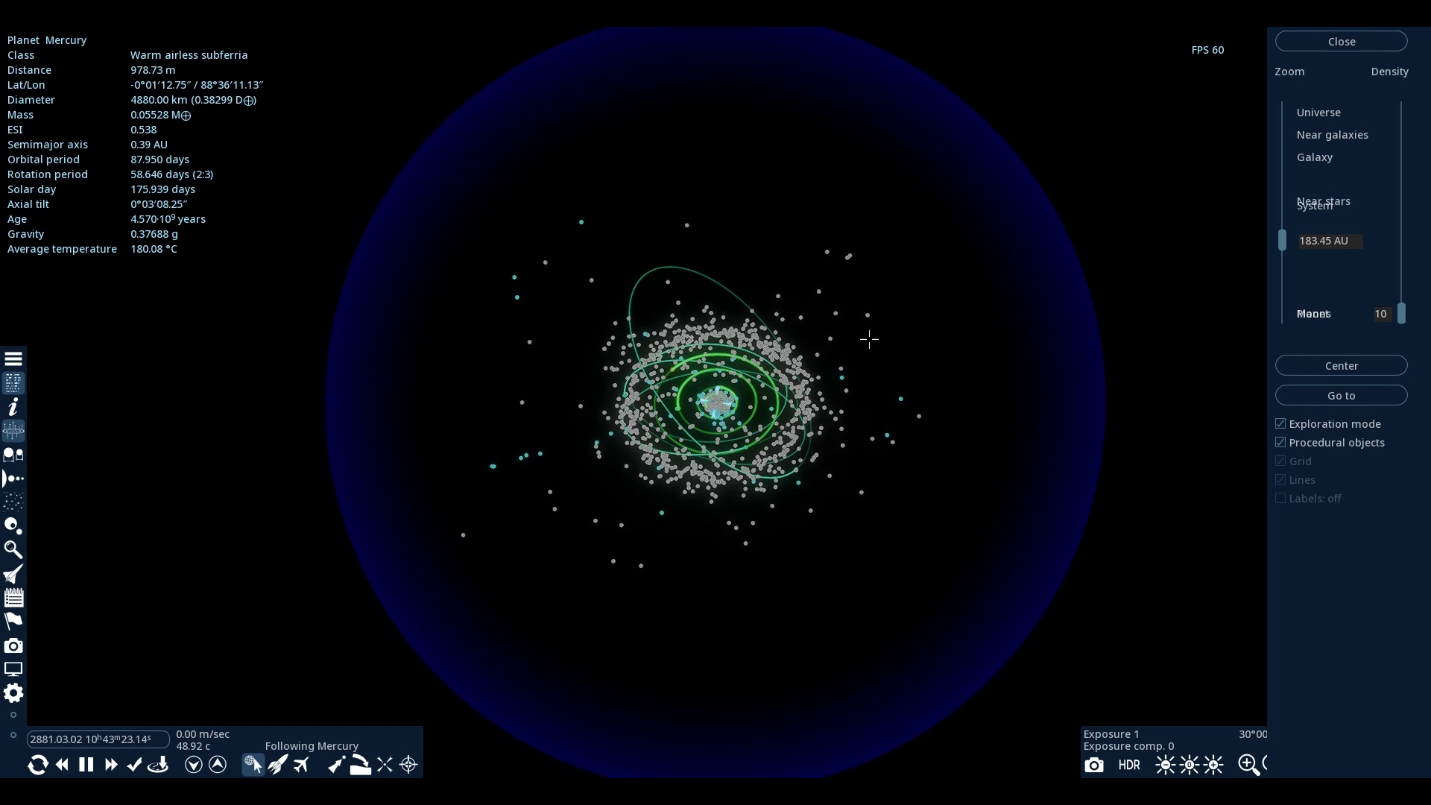
{"action": "scroll", "coordinate": [815, 306], "scroll_direction": "down", "scroll_amount": 6}
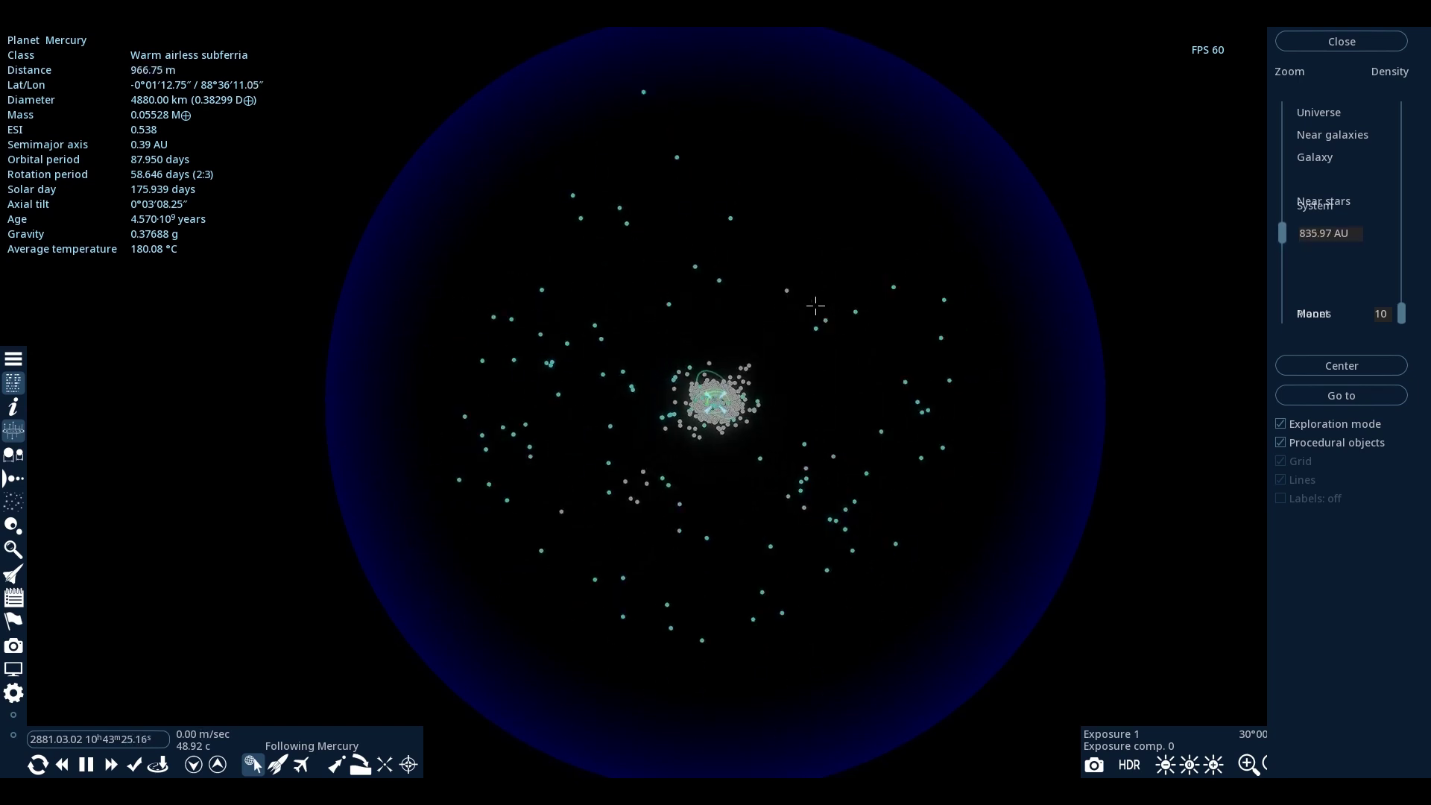
{"action": "scroll", "coordinate": [820, 329], "scroll_direction": "down", "scroll_amount": 8}
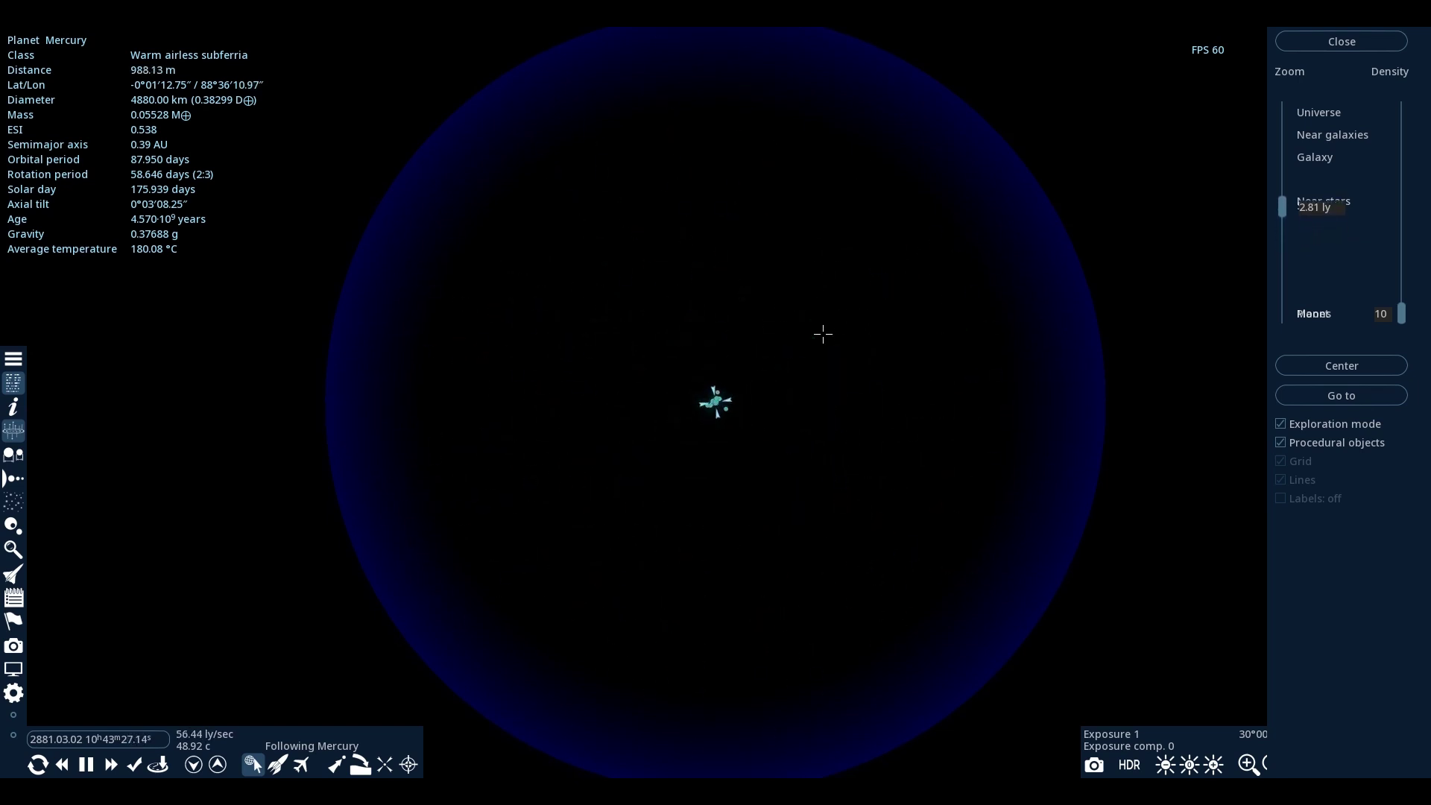
Step: Select α Centauri and Proxima Centauri on the universe map and compare their data
{"action": "scroll", "coordinate": [876, 682], "scroll_direction": "up", "scroll_amount": 1}
{"action": "left_click", "coordinate": [869, 690]}
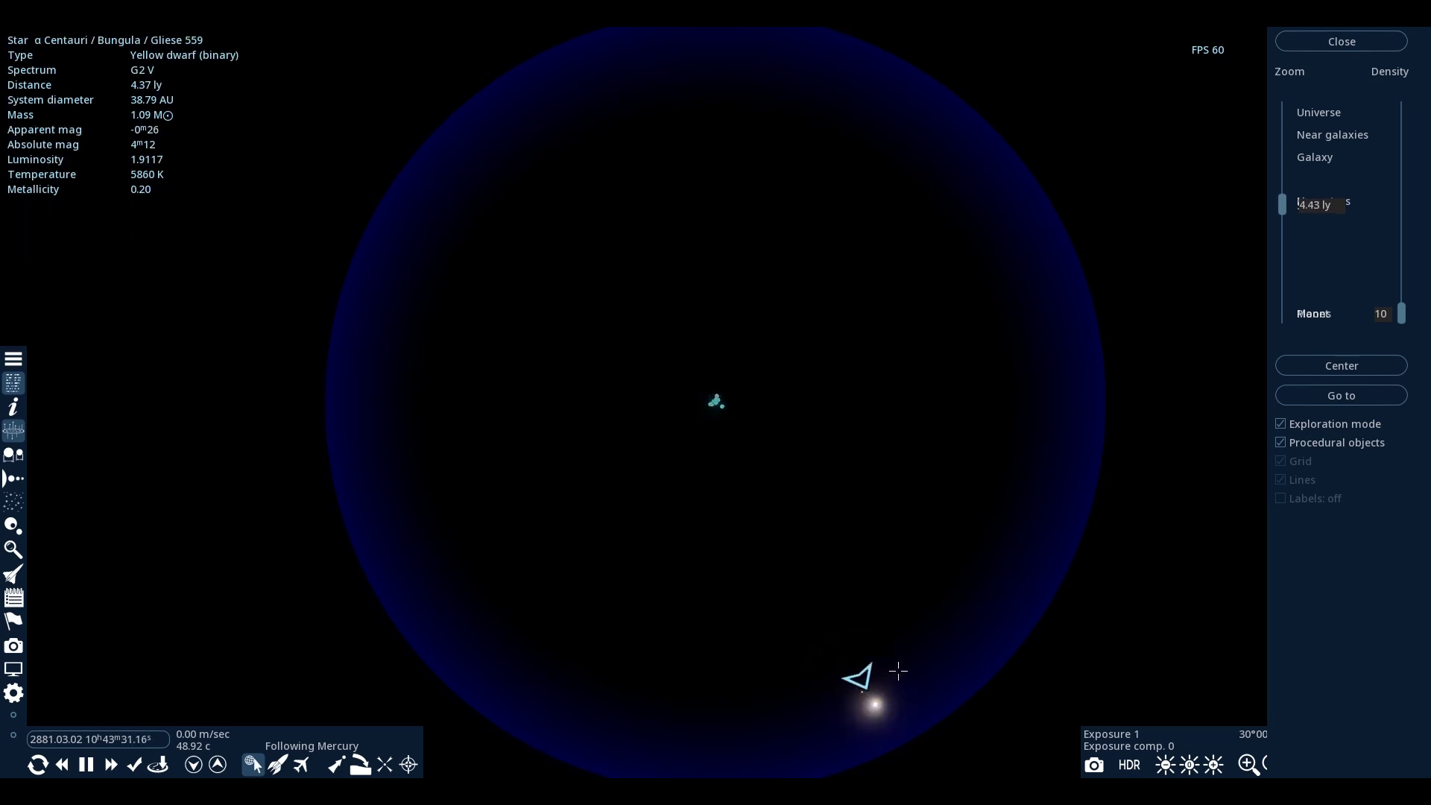
{"action": "left_click", "coordinate": [867, 690]}
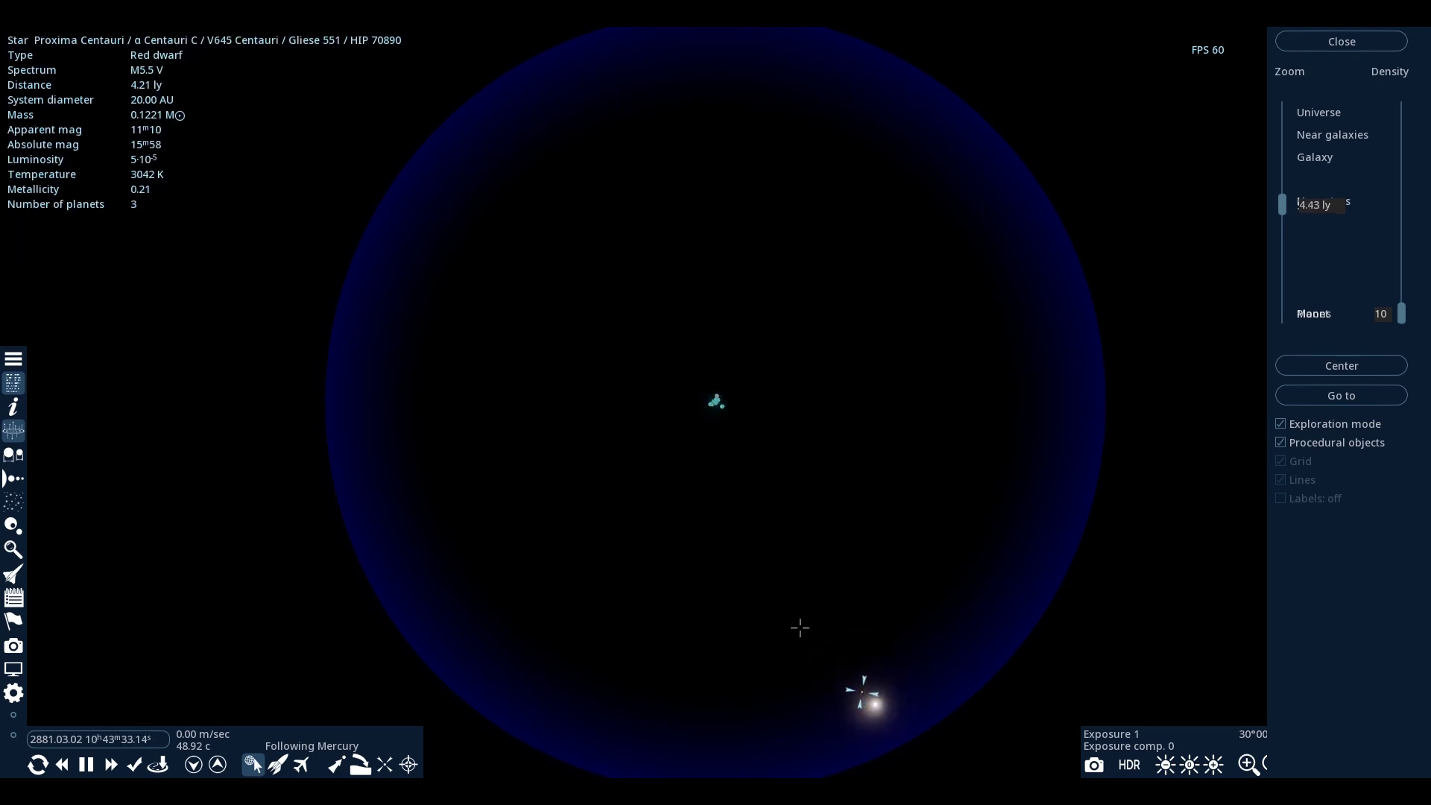
{"action": "key", "text": "g"}
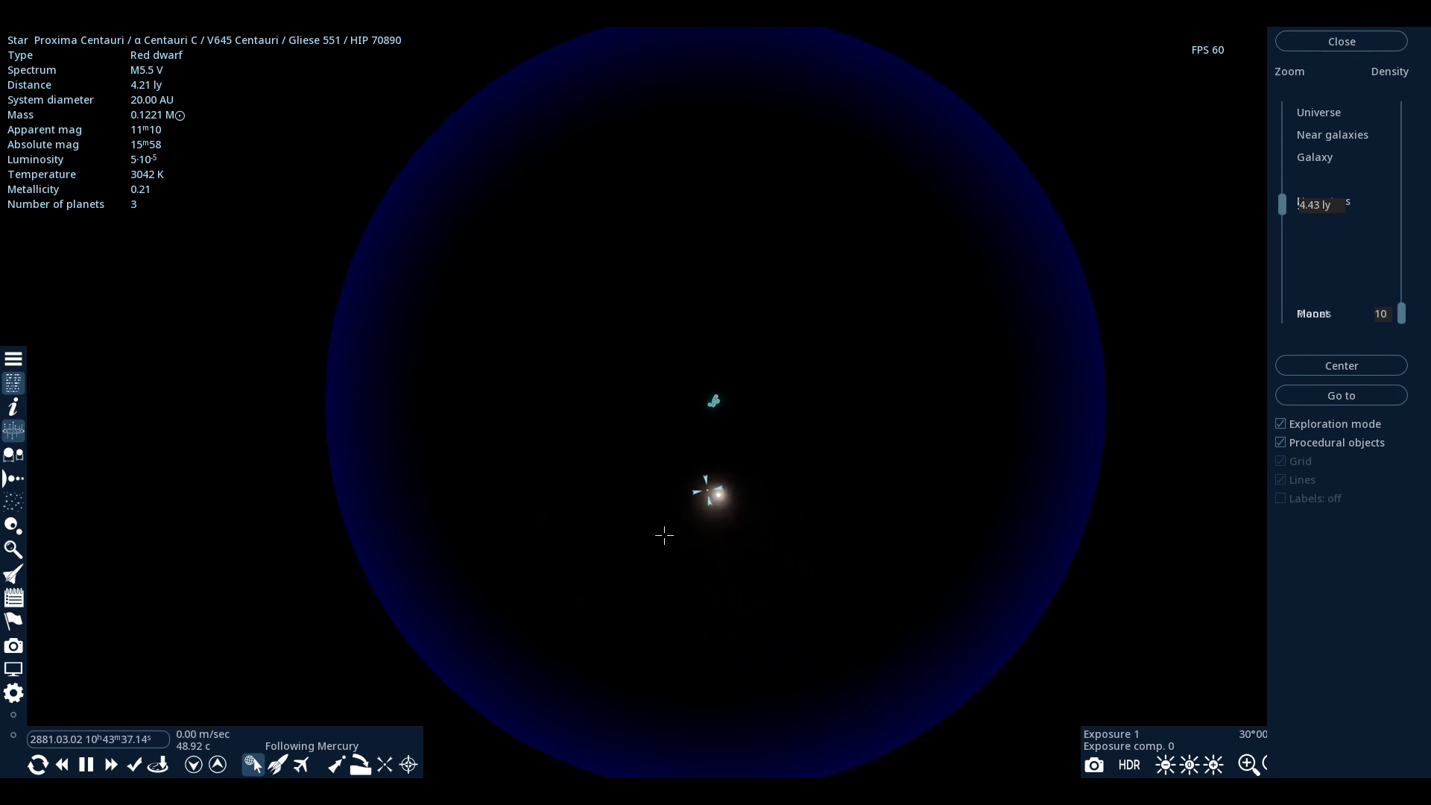
{"action": "left_click", "coordinate": [723, 494]}
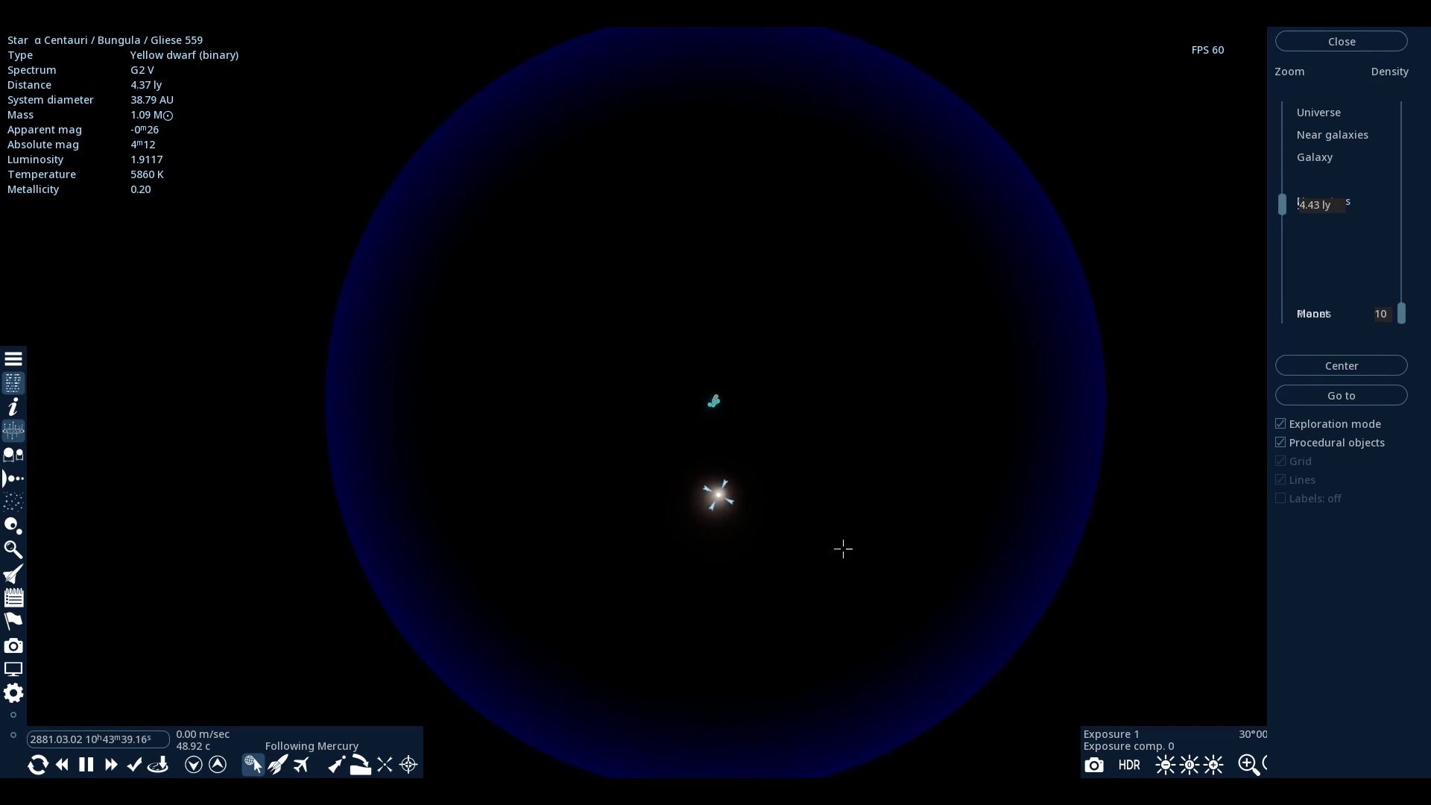
Step: Inspect the Centauri stars from different angles around the Solar System and reselect Proxima Centauri
{"action": "mouse_move", "coordinate": [843, 549]}
{"action": "right_mouse_down"}
{"action": "mouse_move", "coordinate": [761, 471]}
{"action": "mouse_move", "coordinate": [1013, 517]}
{"action": "right_mouse_up"}
{"action": "right_click_drag", "start_coordinate": [784, 544], "coordinate": [797, 447]}
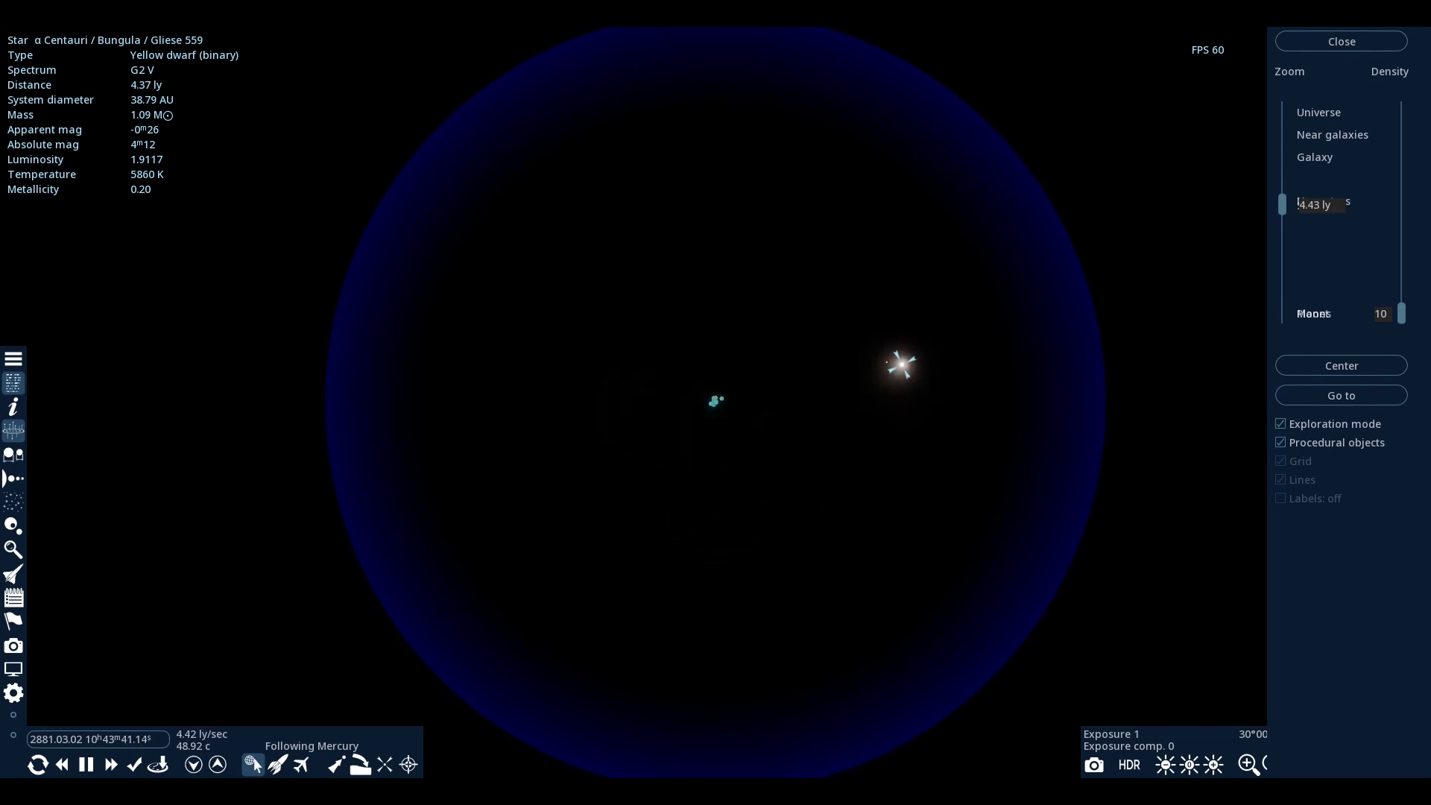
{"action": "mouse_move", "coordinate": [969, 357]}
{"action": "right_mouse_down"}
{"action": "mouse_move", "coordinate": [995, 446]}
{"action": "mouse_move", "coordinate": [981, 469]}
{"action": "mouse_move", "coordinate": [924, 395]}
{"action": "mouse_move", "coordinate": [950, 416]}
{"action": "right_mouse_up"}
{"action": "left_click", "coordinate": [863, 554]}
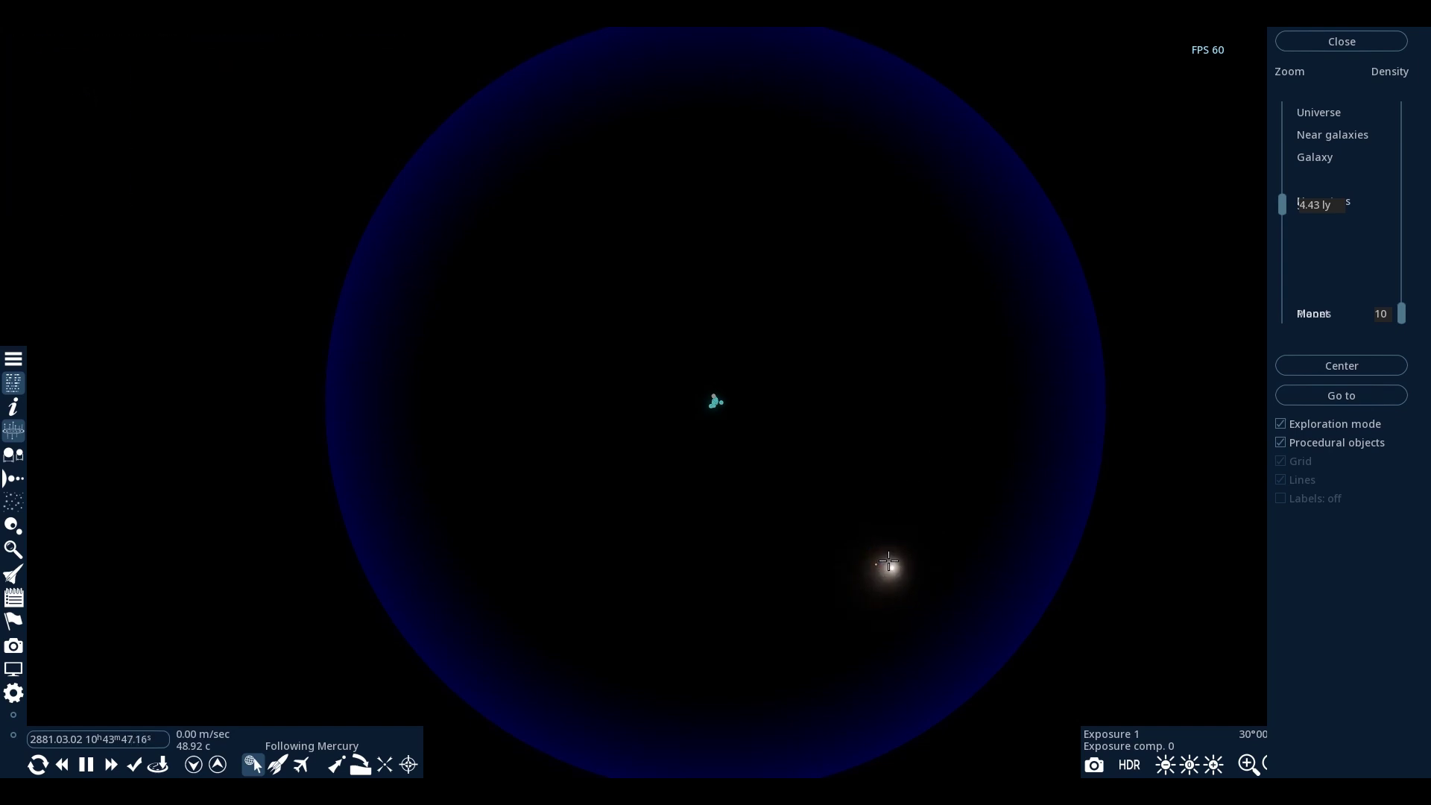
{"action": "left_click", "coordinate": [889, 562]}
{"action": "left_click", "coordinate": [876, 563]}
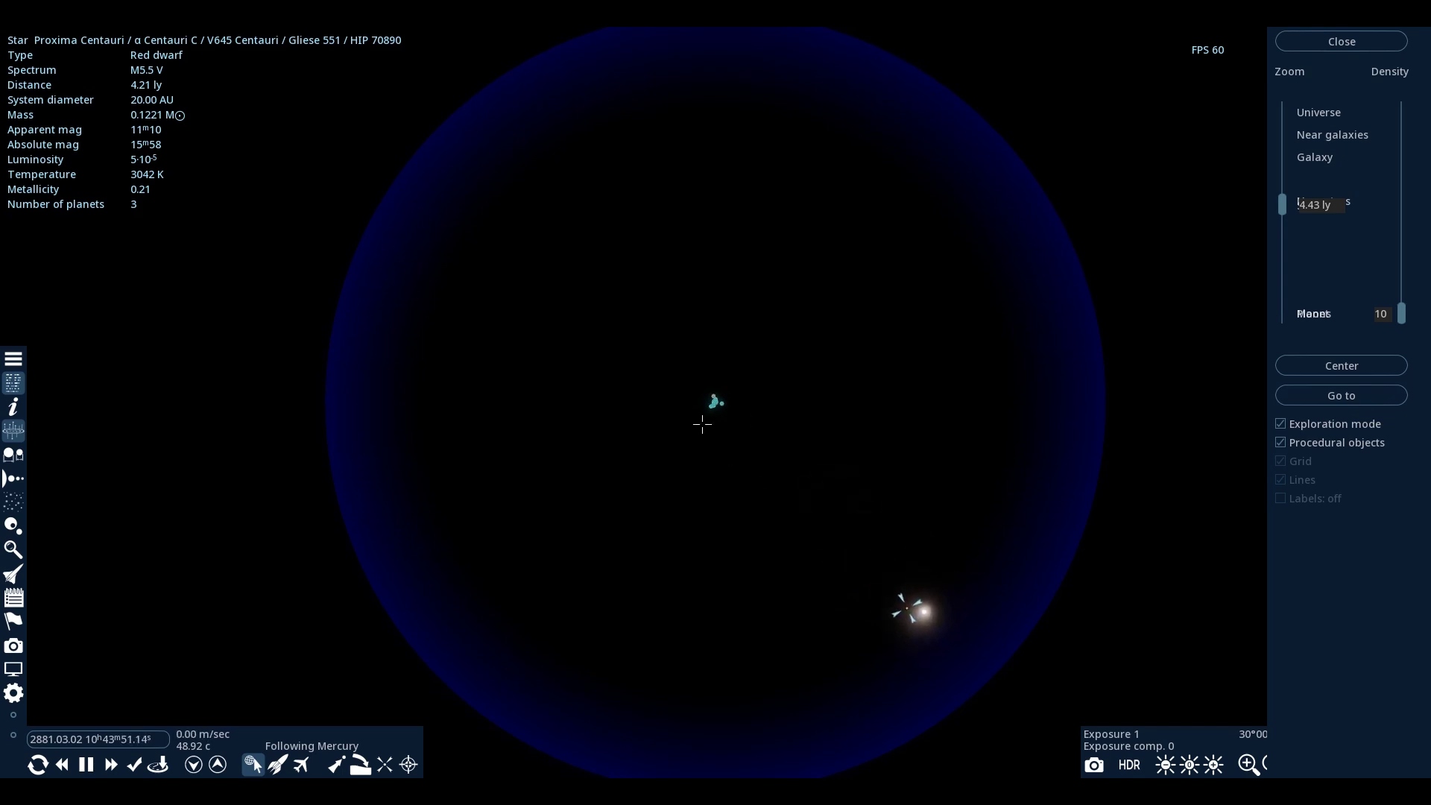
{"action": "mouse_move", "coordinate": [929, 570]}
{"action": "right_mouse_down"}
{"action": "mouse_move", "coordinate": [899, 556]}
{"action": "mouse_move", "coordinate": [861, 594]}
{"action": "mouse_move", "coordinate": [883, 610]}
{"action": "right_mouse_up"}
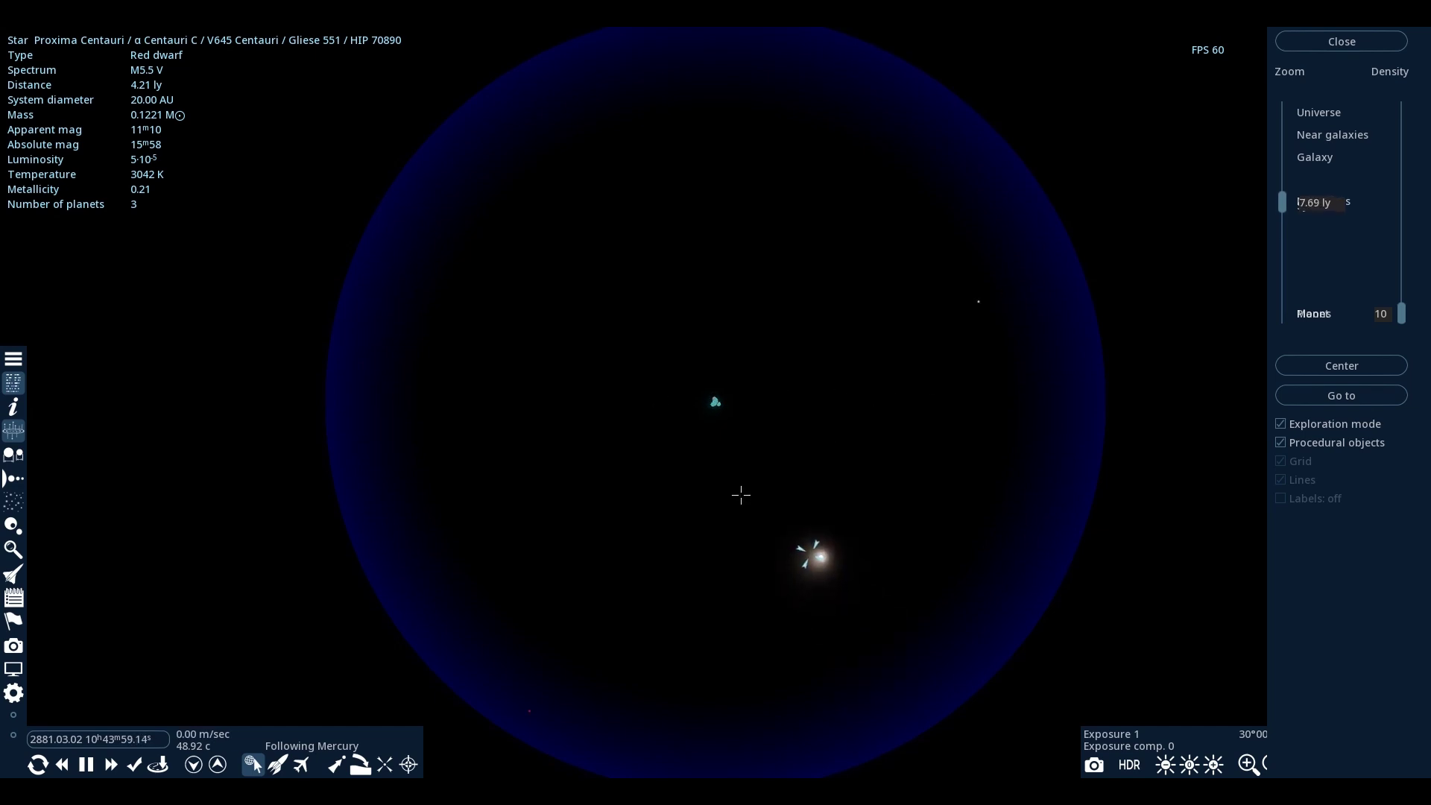
Step: Inspect nearby stars at the 13.62 ly map scale, including Sirius, Procyon, ε Eridani, Lacaille 8760 and 61 Cygni
{"action": "left_click", "coordinate": [527, 547]}
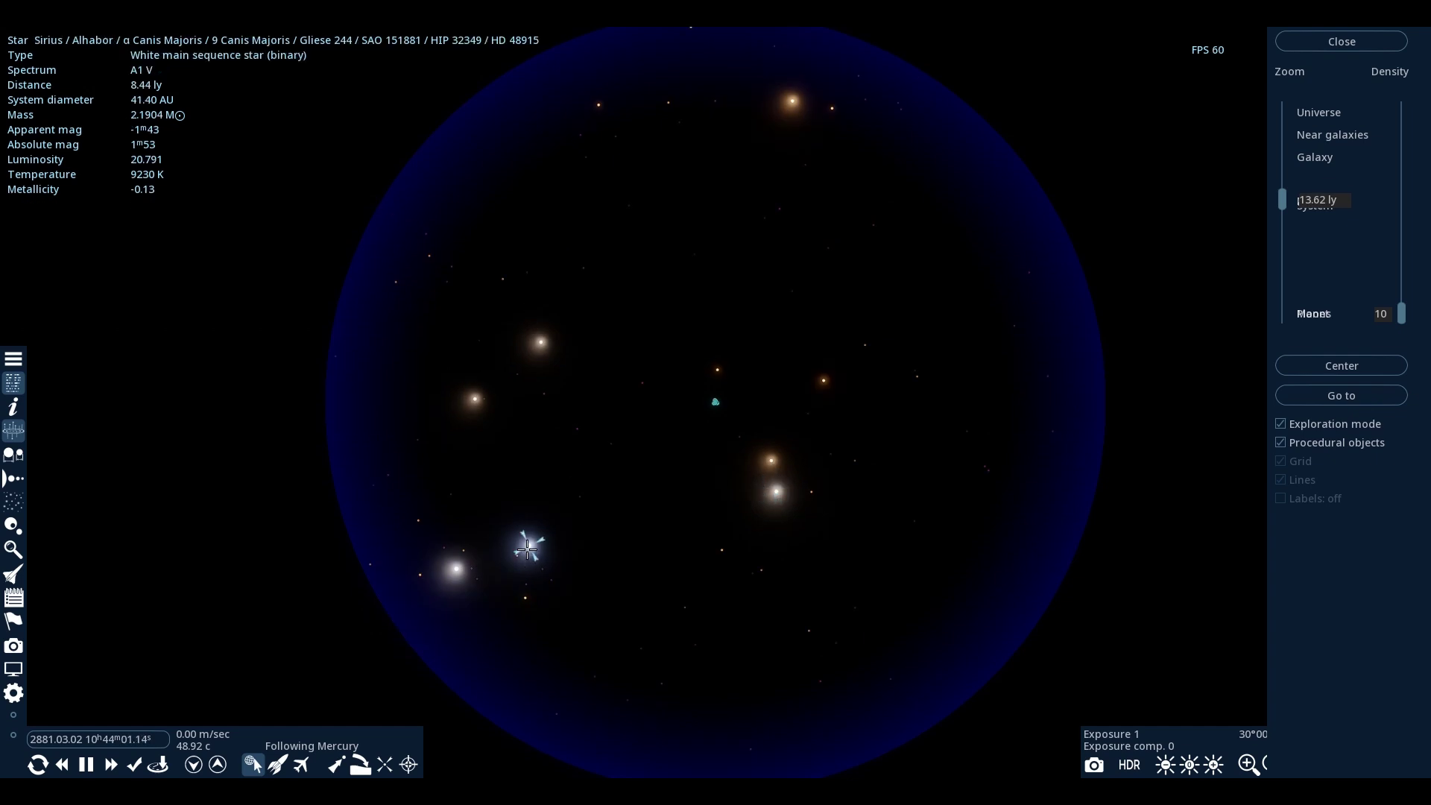
{"action": "left_click", "coordinate": [454, 571]}
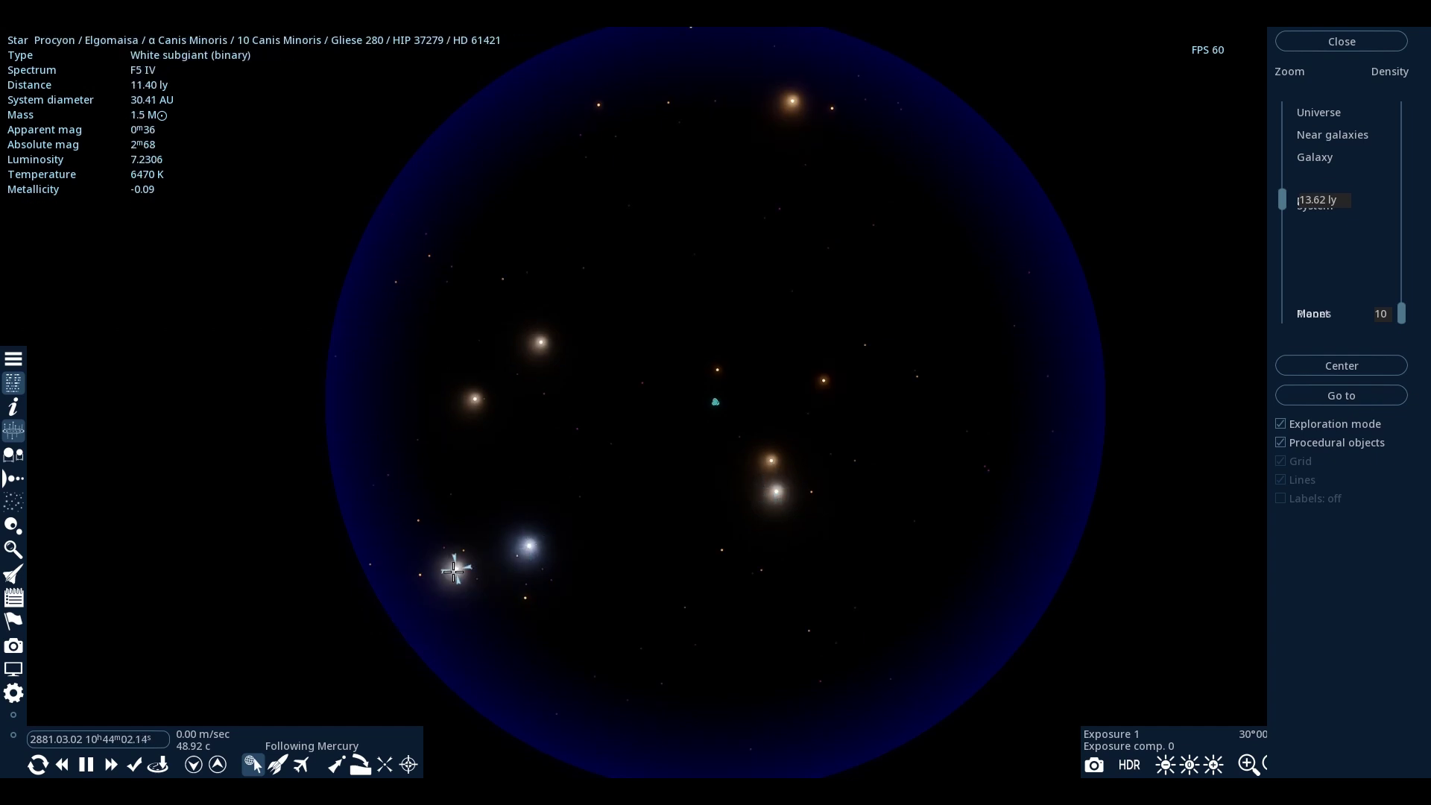
{"action": "left_click", "coordinate": [467, 398]}
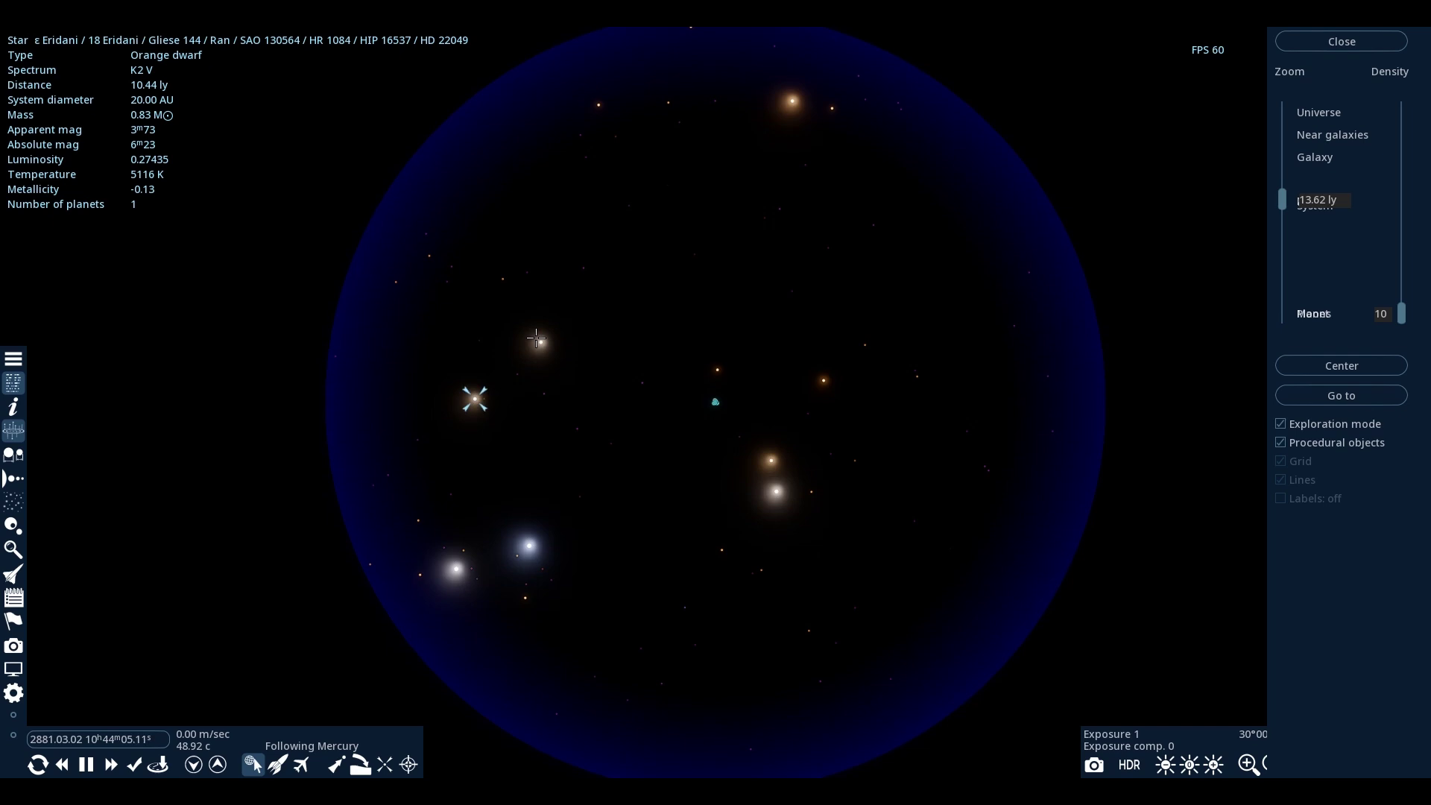
{"action": "left_click", "coordinate": [537, 339]}
{"action": "left_click", "coordinate": [823, 380]}
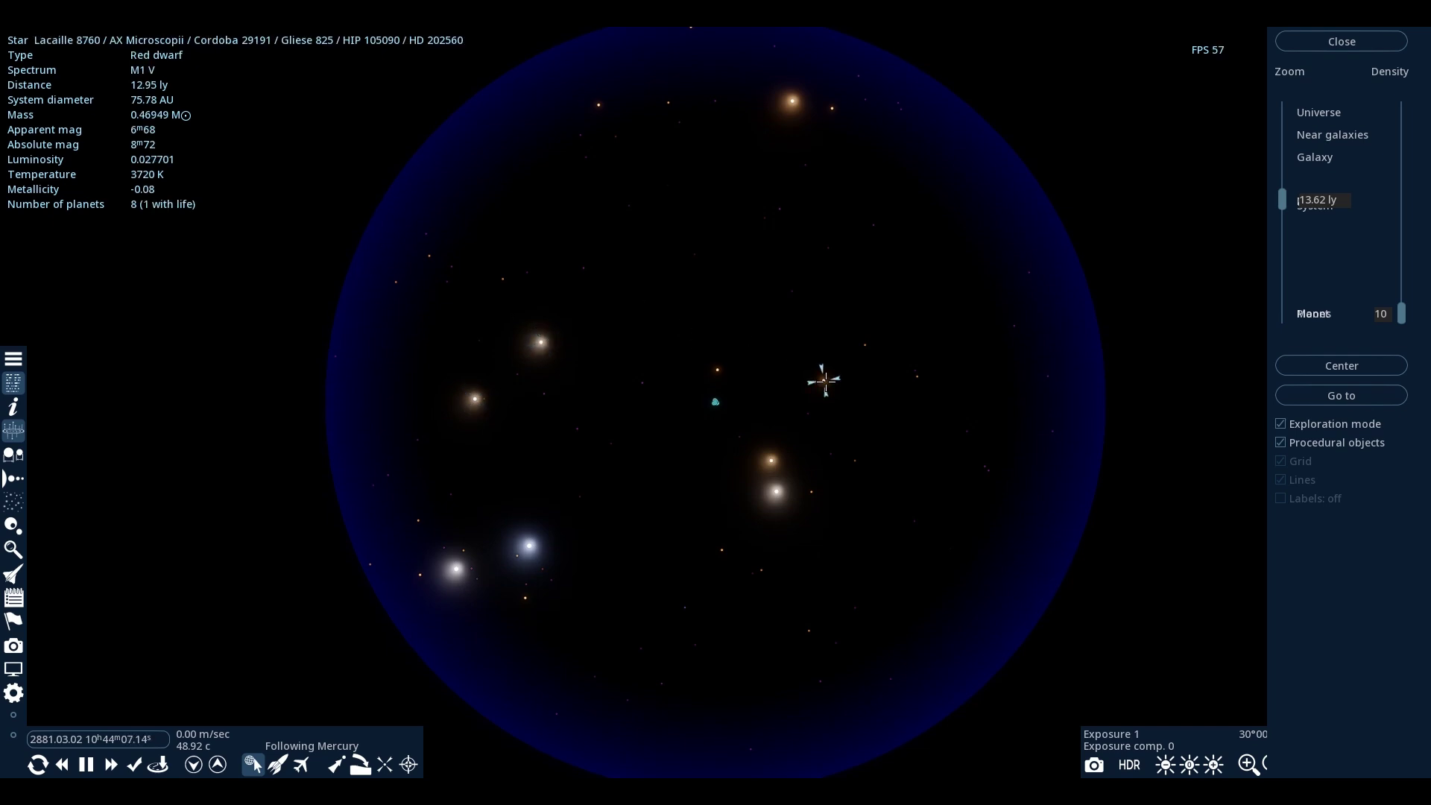
{"action": "left_click", "coordinate": [791, 99]}
Step: Widen the map to the surrounding star field, view Altair's data and clear the selection
{"action": "scroll", "coordinate": [763, 239], "scroll_direction": "down", "scroll_amount": 5}
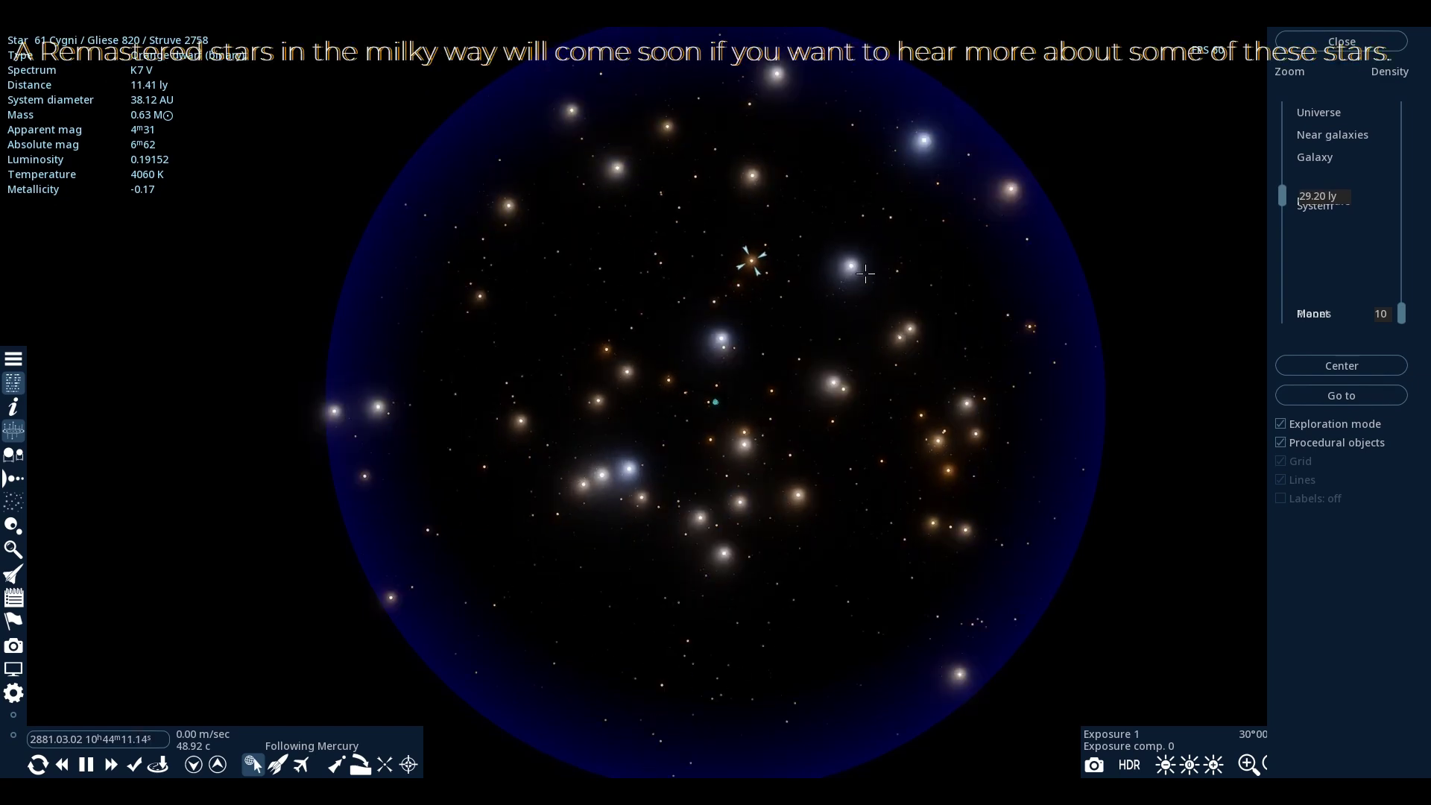
{"action": "left_click", "coordinate": [852, 266]}
{"action": "scroll", "coordinate": [851, 312], "scroll_direction": "down", "scroll_amount": 5}
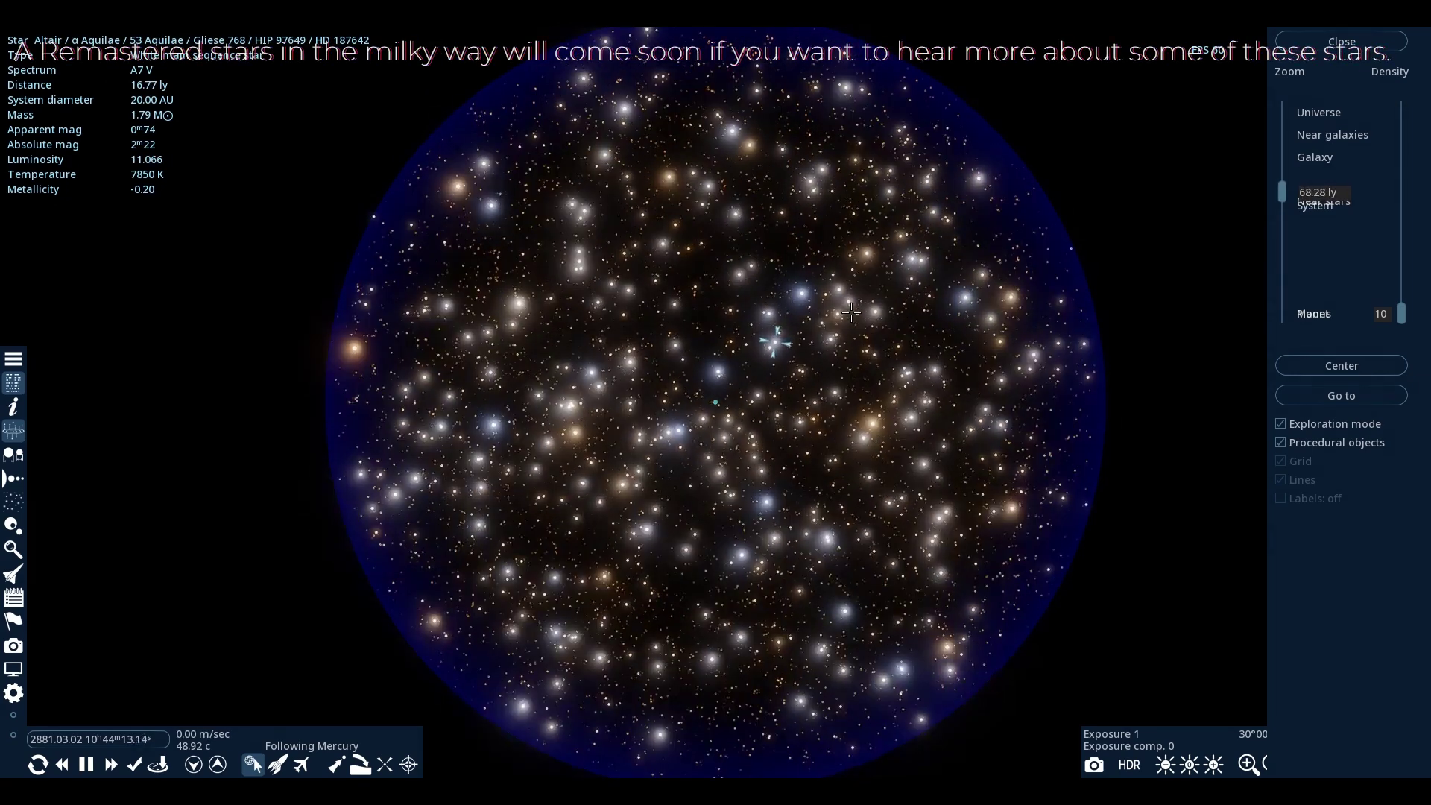
{"action": "scroll", "coordinate": [851, 311], "scroll_direction": "down", "scroll_amount": 3}
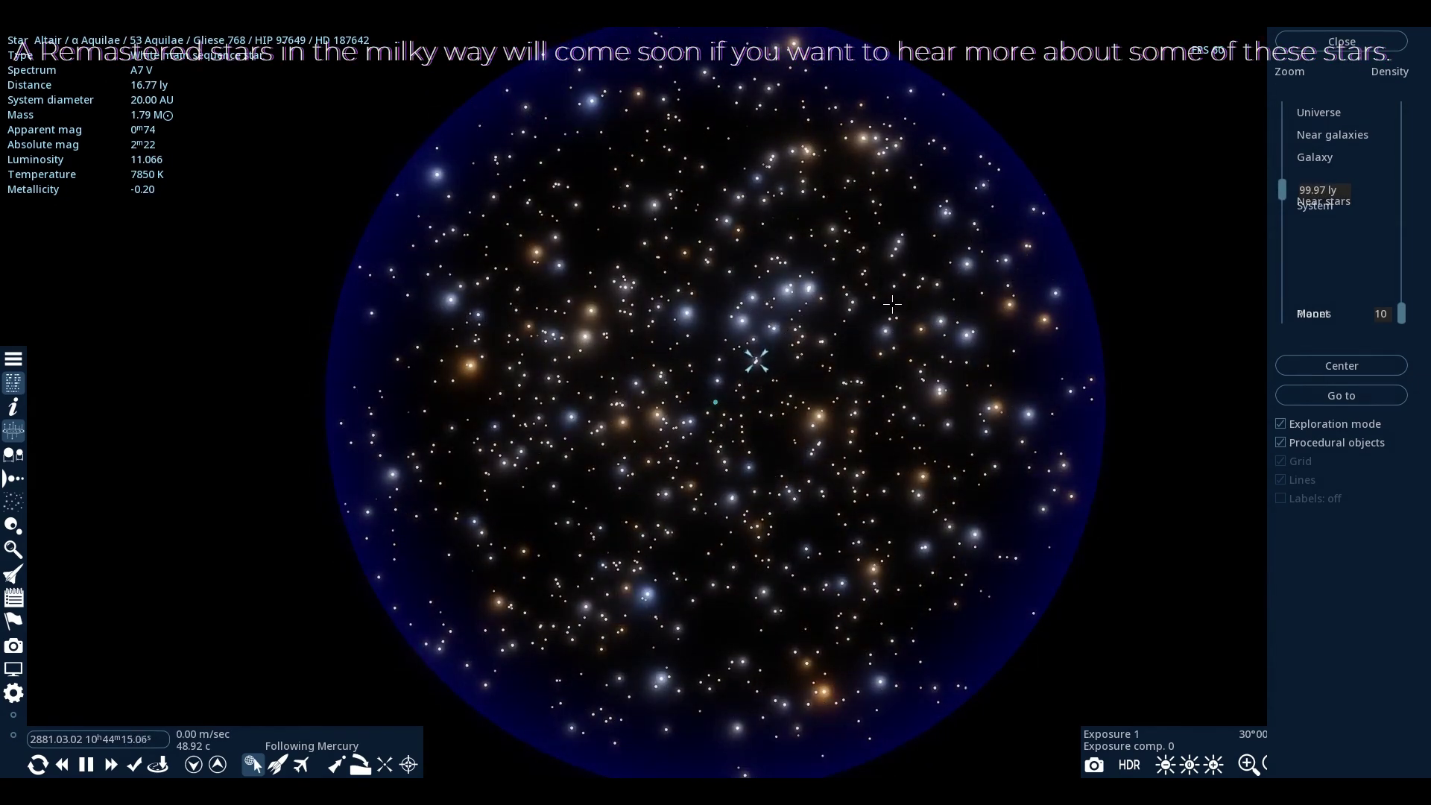
{"action": "scroll", "coordinate": [893, 304], "scroll_direction": "down", "scroll_amount": 1}
{"action": "left_click", "coordinate": [872, 336]}
{"action": "left_click", "coordinate": [891, 314]}
Step: Expand the map scale to 739.81 ly and select the Pleiades Nebula to view its data
{"action": "scroll", "coordinate": [891, 314], "scroll_direction": "down", "scroll_amount": 1}
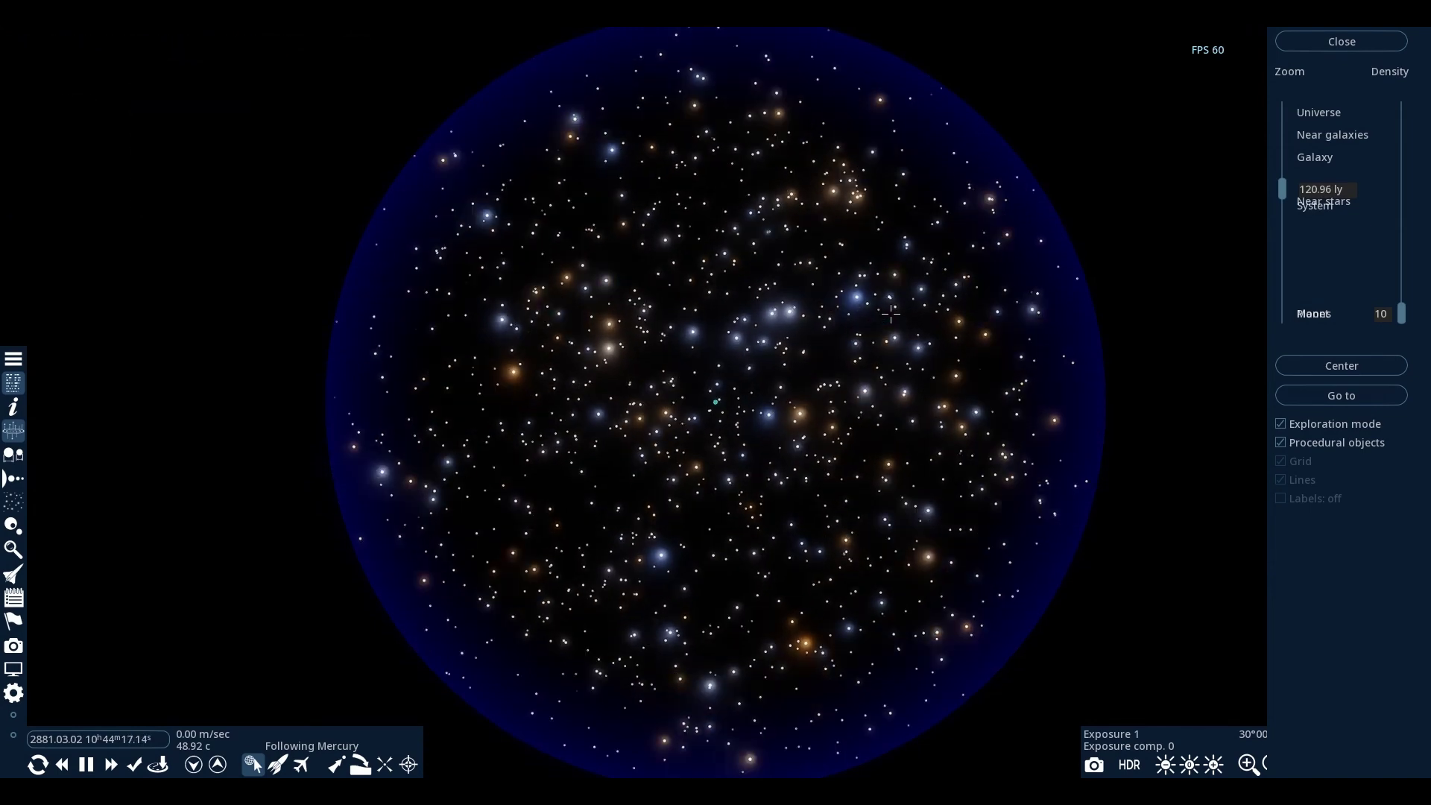
{"action": "scroll", "coordinate": [890, 314], "scroll_direction": "down", "scroll_amount": 2}
{"action": "scroll", "coordinate": [857, 362], "scroll_direction": "down", "scroll_amount": 3}
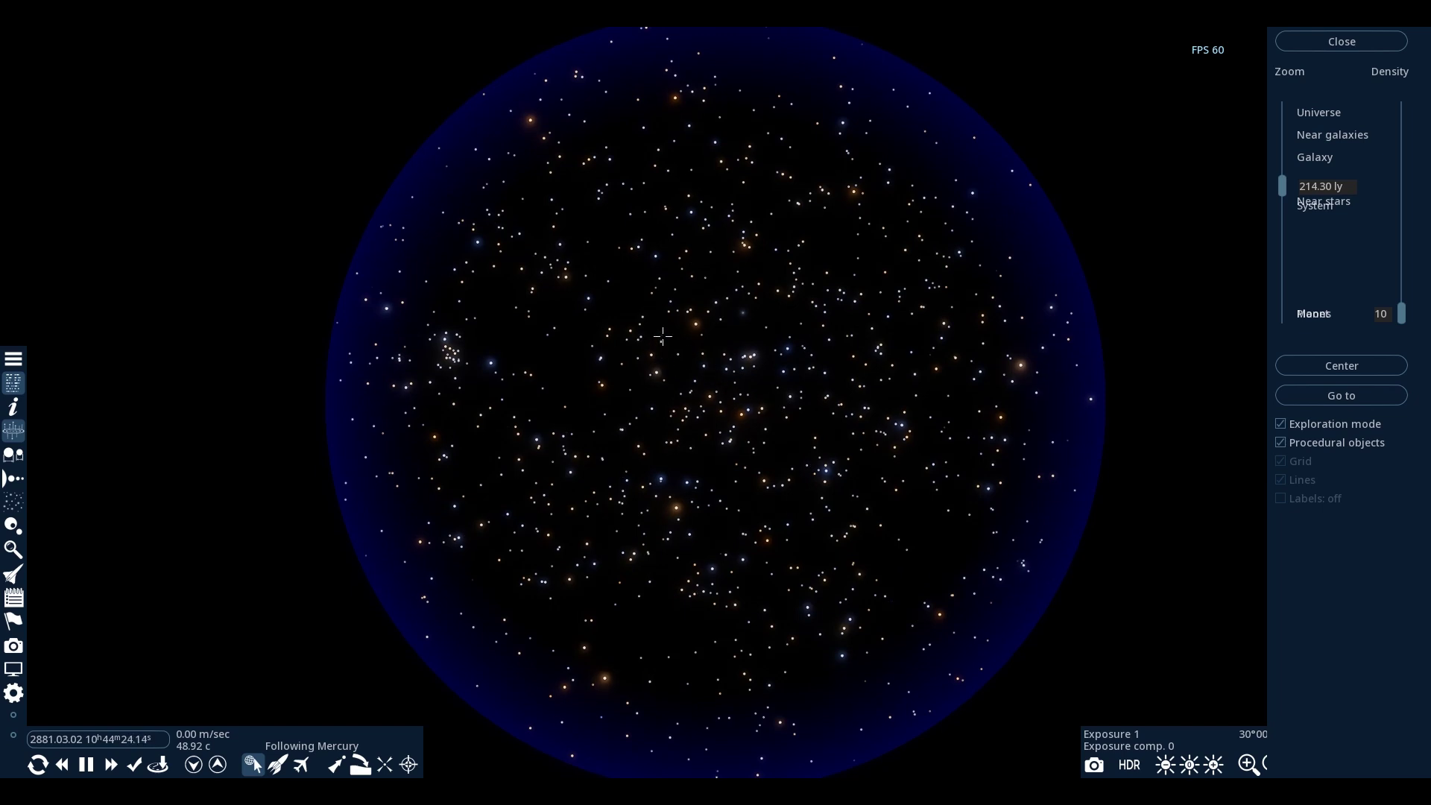
{"action": "scroll", "coordinate": [663, 337], "scroll_direction": "down", "scroll_amount": 3}
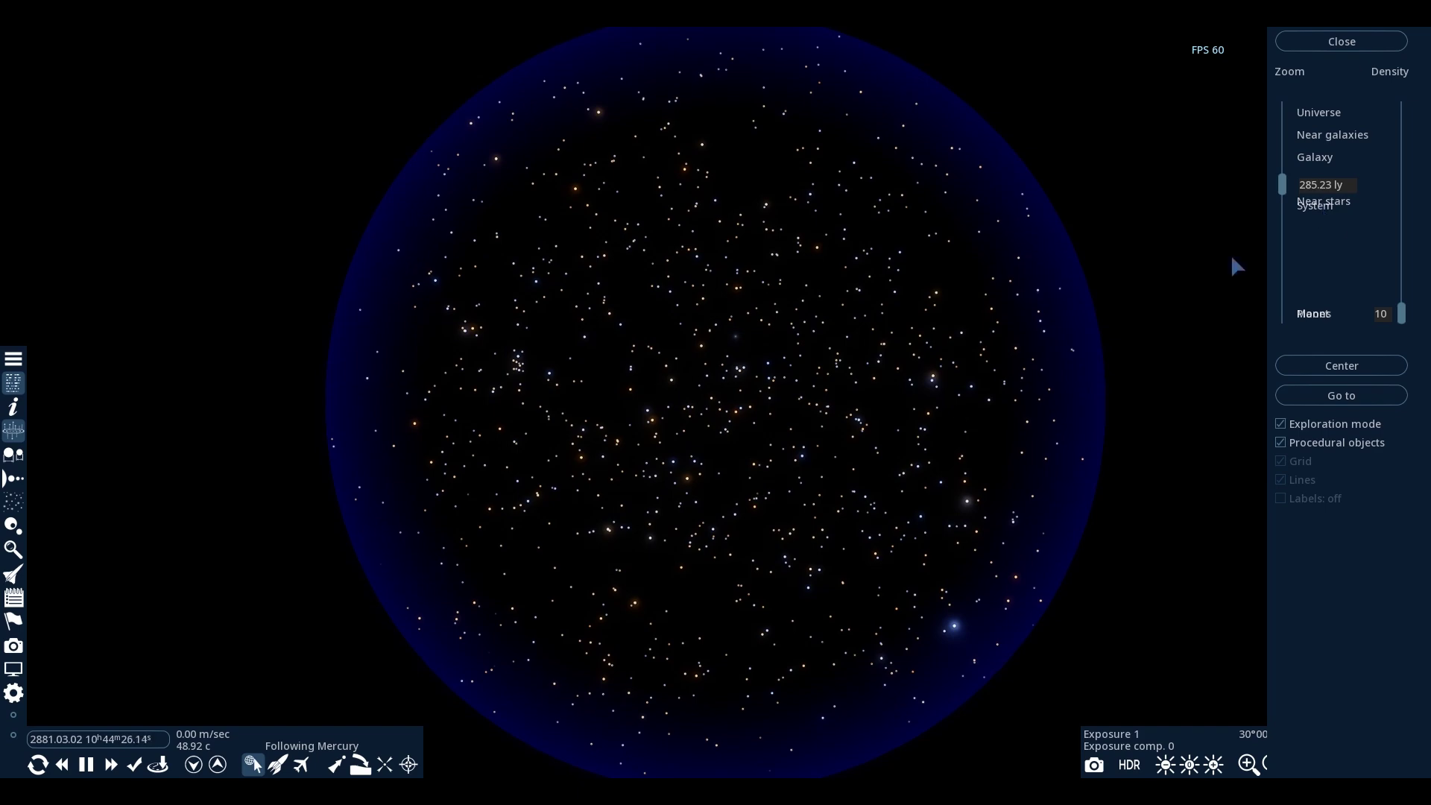
{"action": "scroll", "coordinate": [573, 381], "scroll_direction": "down", "scroll_amount": 5}
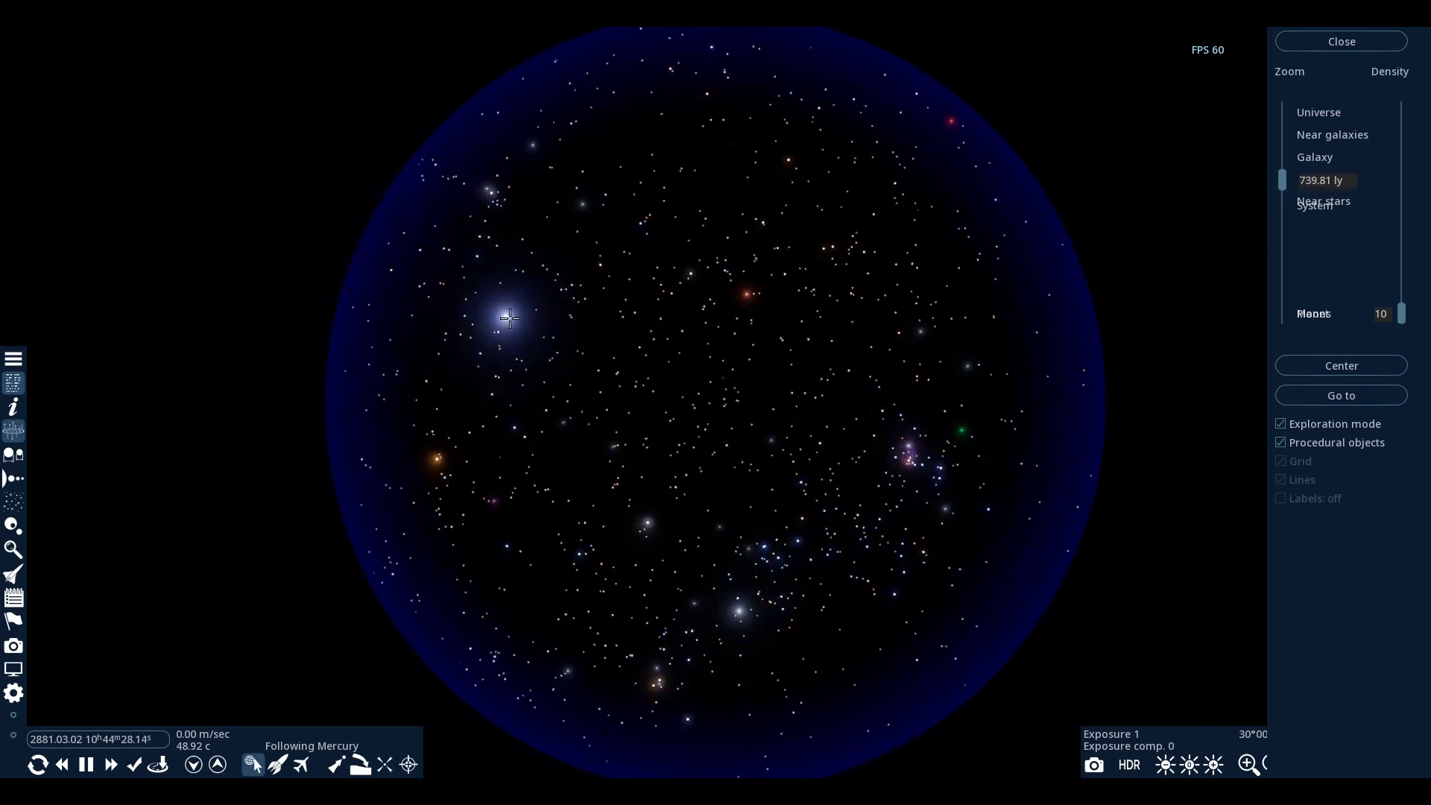
{"action": "left_click", "coordinate": [510, 318]}
{"action": "left_click_drag", "start_coordinate": [510, 319], "coordinate": [1115, 444]}
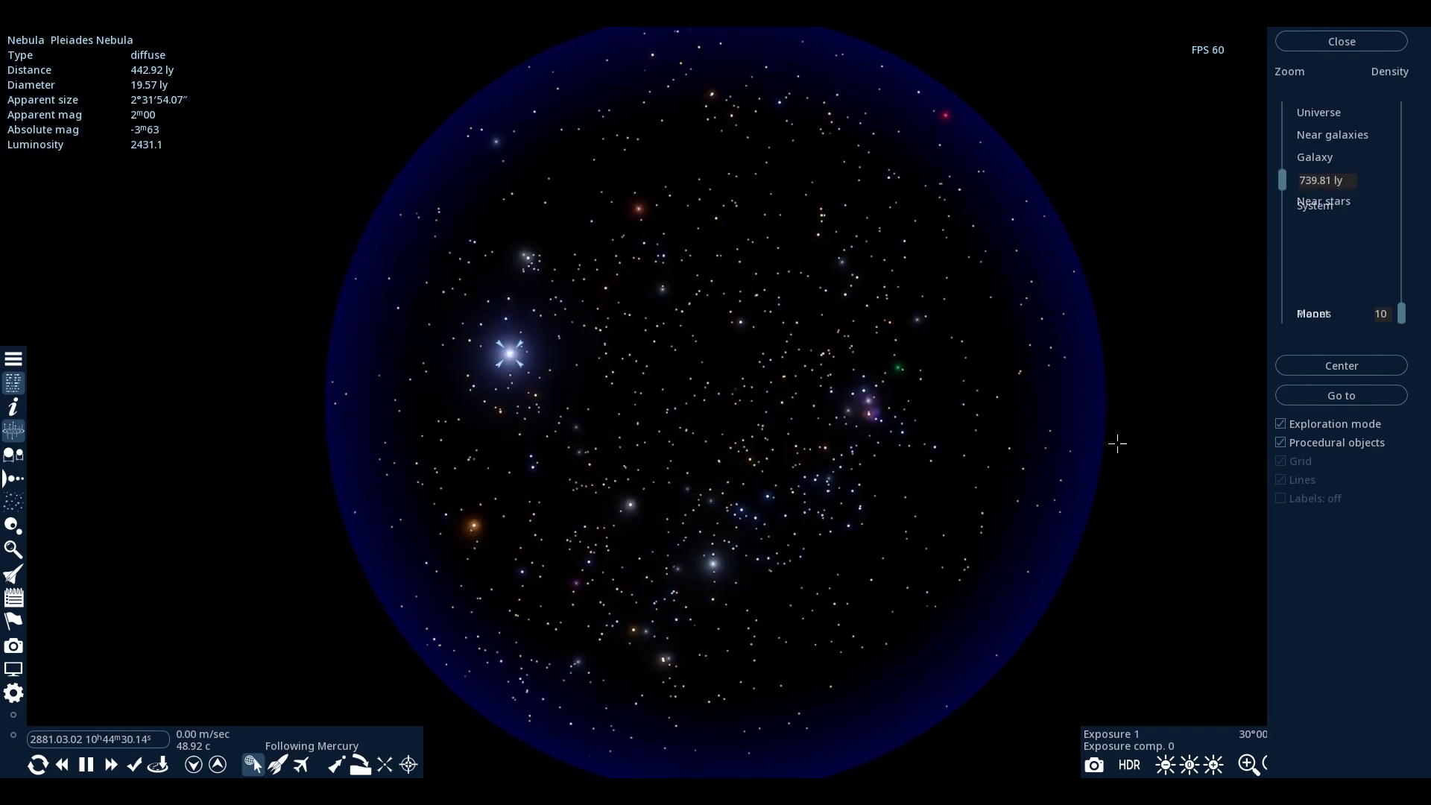
Step: Widen the map to 895.17 ly and select the Barnard 68 nebula to view its data
{"action": "scroll", "coordinate": [664, 200], "scroll_direction": "down", "scroll_amount": 1}
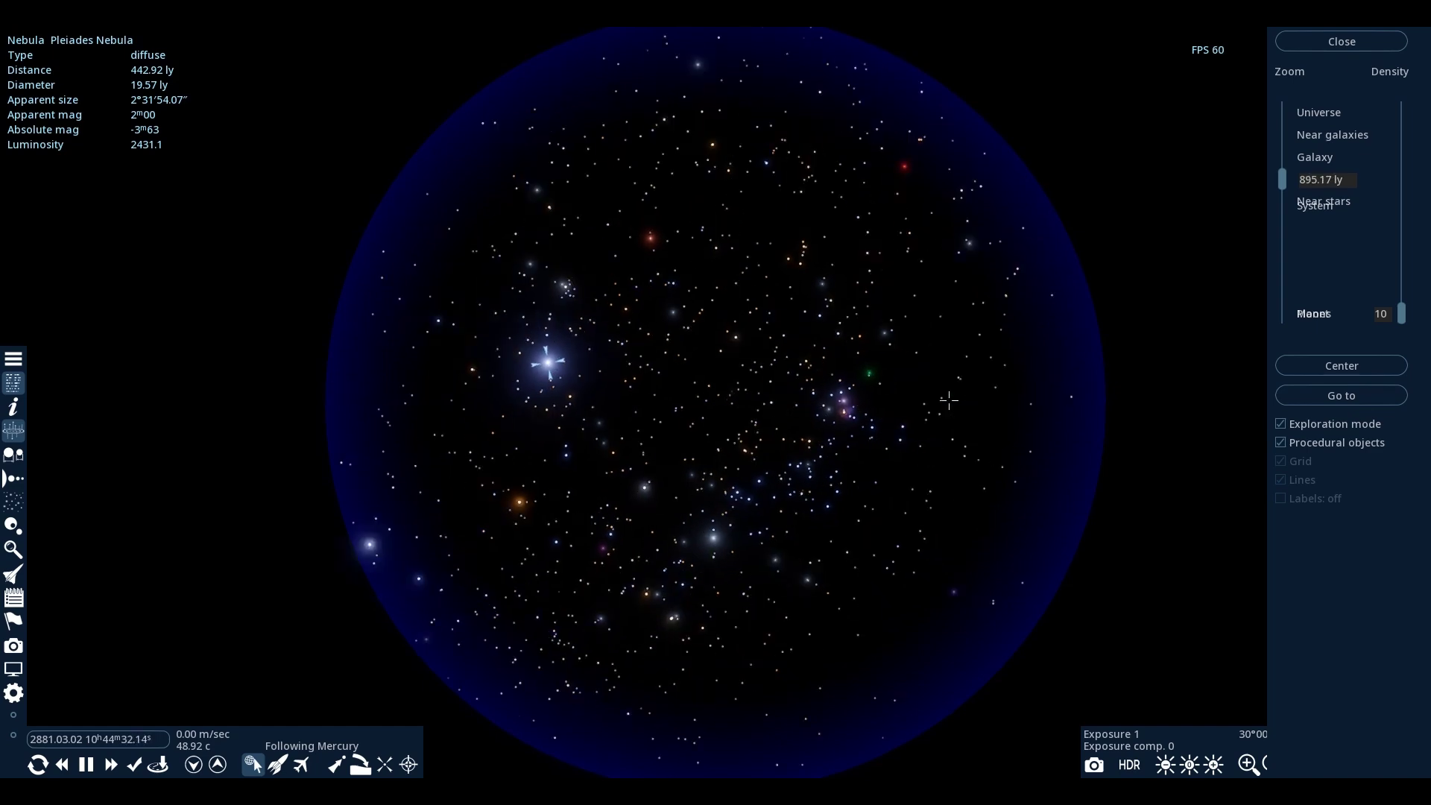
{"action": "left_click_drag", "start_coordinate": [664, 199], "coordinate": [818, 305]}
{"action": "left_click", "coordinate": [929, 410]}
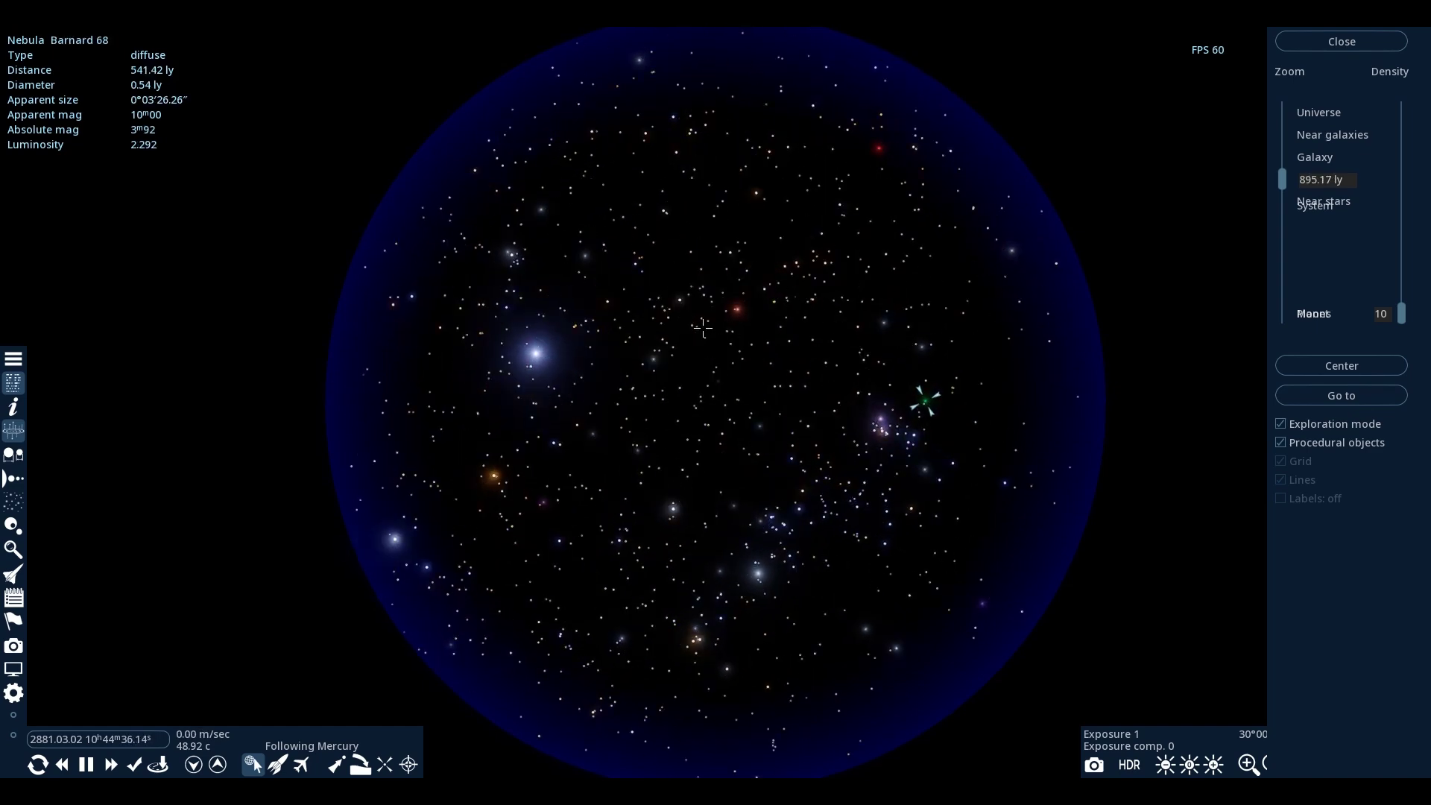
Step: Widen the map to 1083.15 ly and view the data of the stars HIP 13069 and θ Ursae Minoris
{"action": "scroll", "coordinate": [534, 378], "scroll_direction": "down", "scroll_amount": 1}
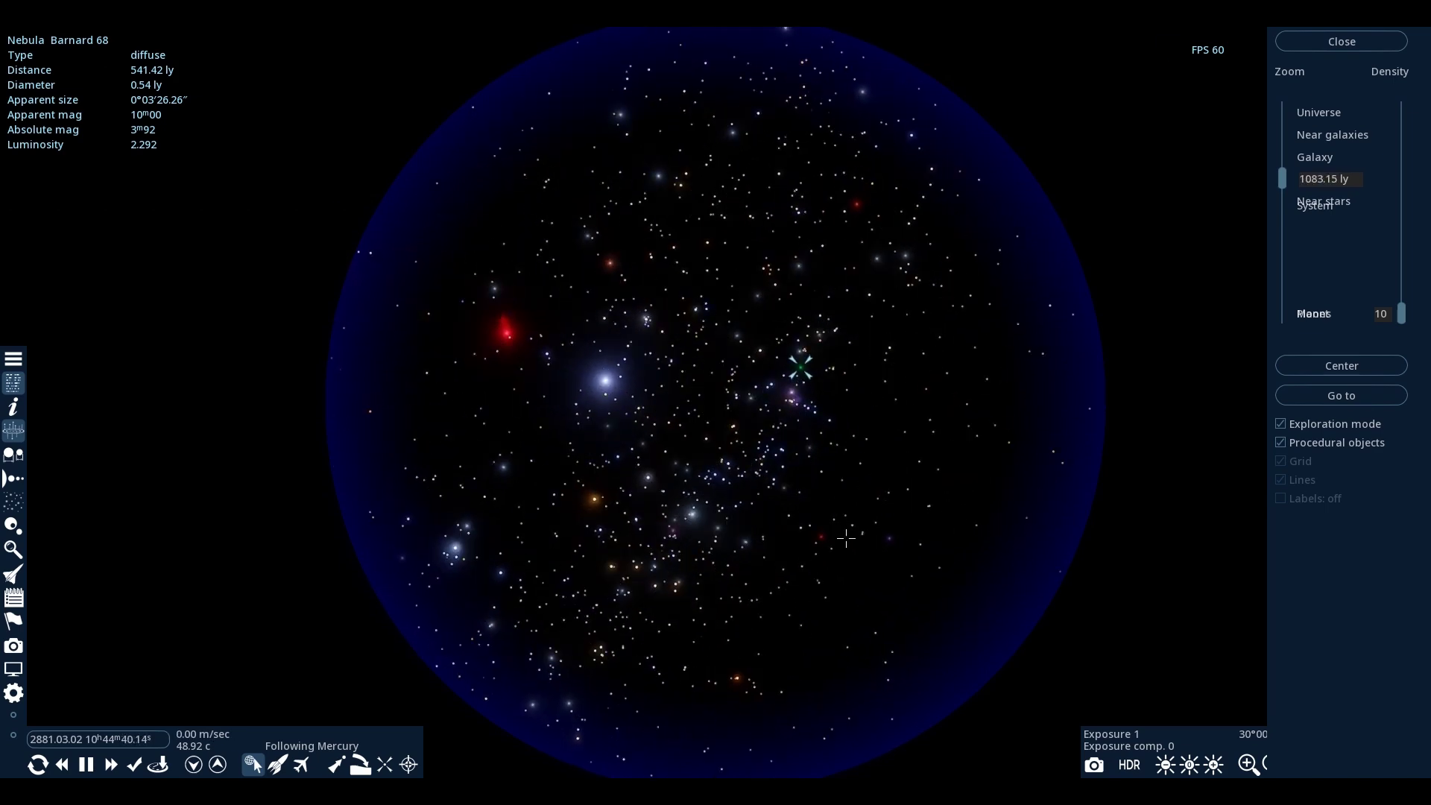
{"action": "left_click_drag", "start_coordinate": [846, 538], "coordinate": [977, 573]}
{"action": "left_click_drag", "start_coordinate": [701, 483], "coordinate": [813, 480]}
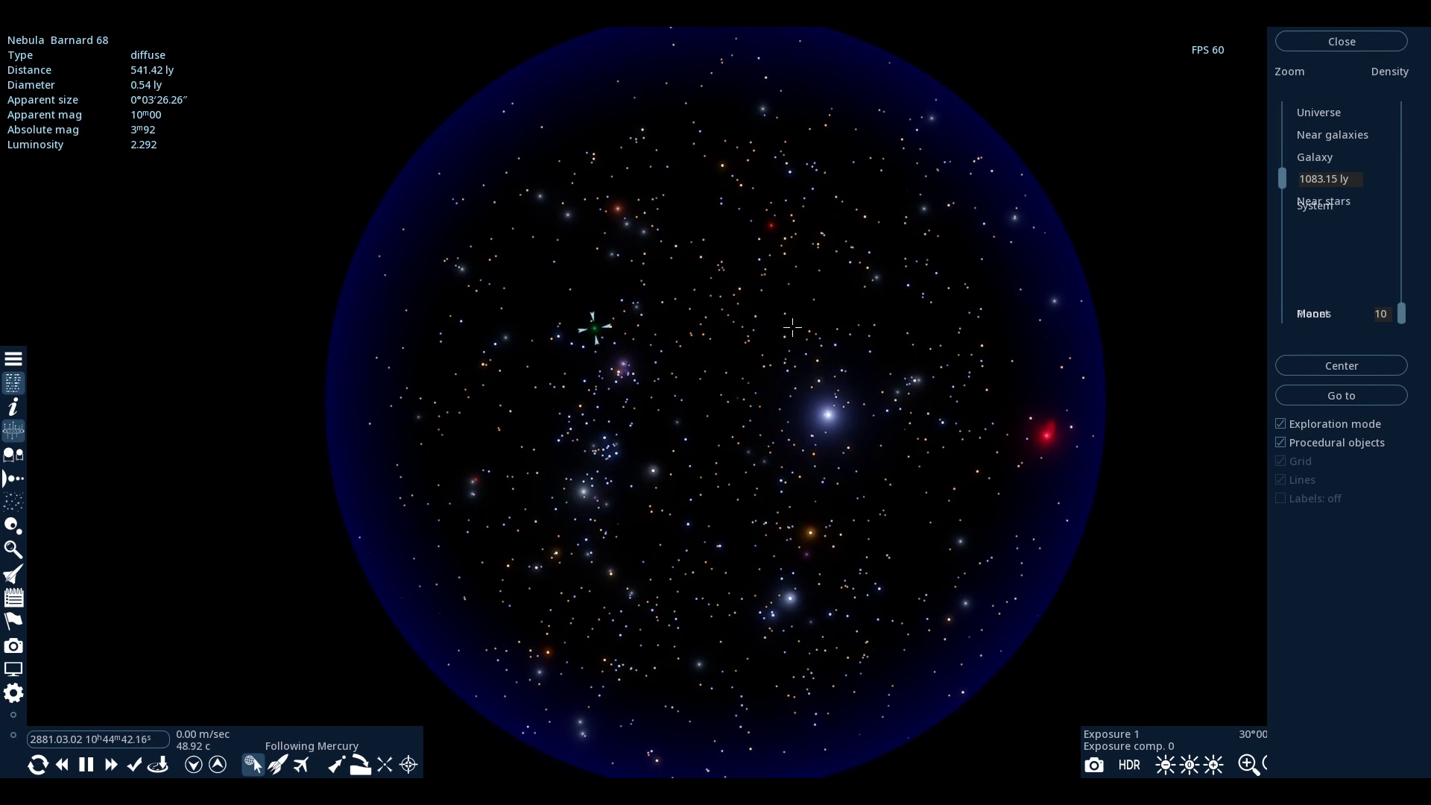
{"action": "left_click", "coordinate": [947, 360]}
{"action": "left_click", "coordinate": [949, 354]}
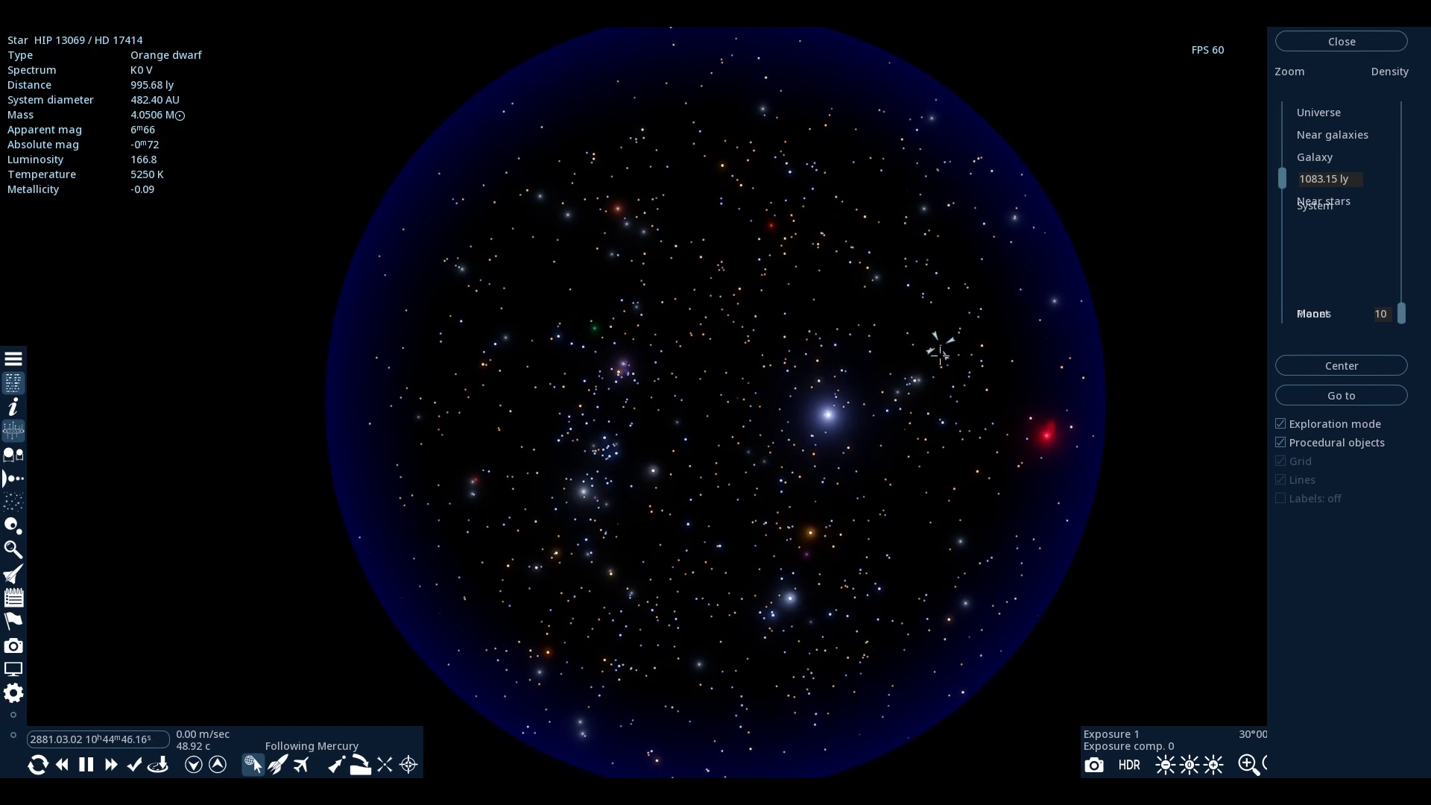
{"action": "left_click", "coordinate": [919, 346]}
Step: Widen the map to 139.47 kly to show the whole galaxy and view the globular clusters RC 8514-9493 and NGC 1851
{"action": "scroll", "coordinate": [876, 445], "scroll_direction": "down", "scroll_amount": 5}
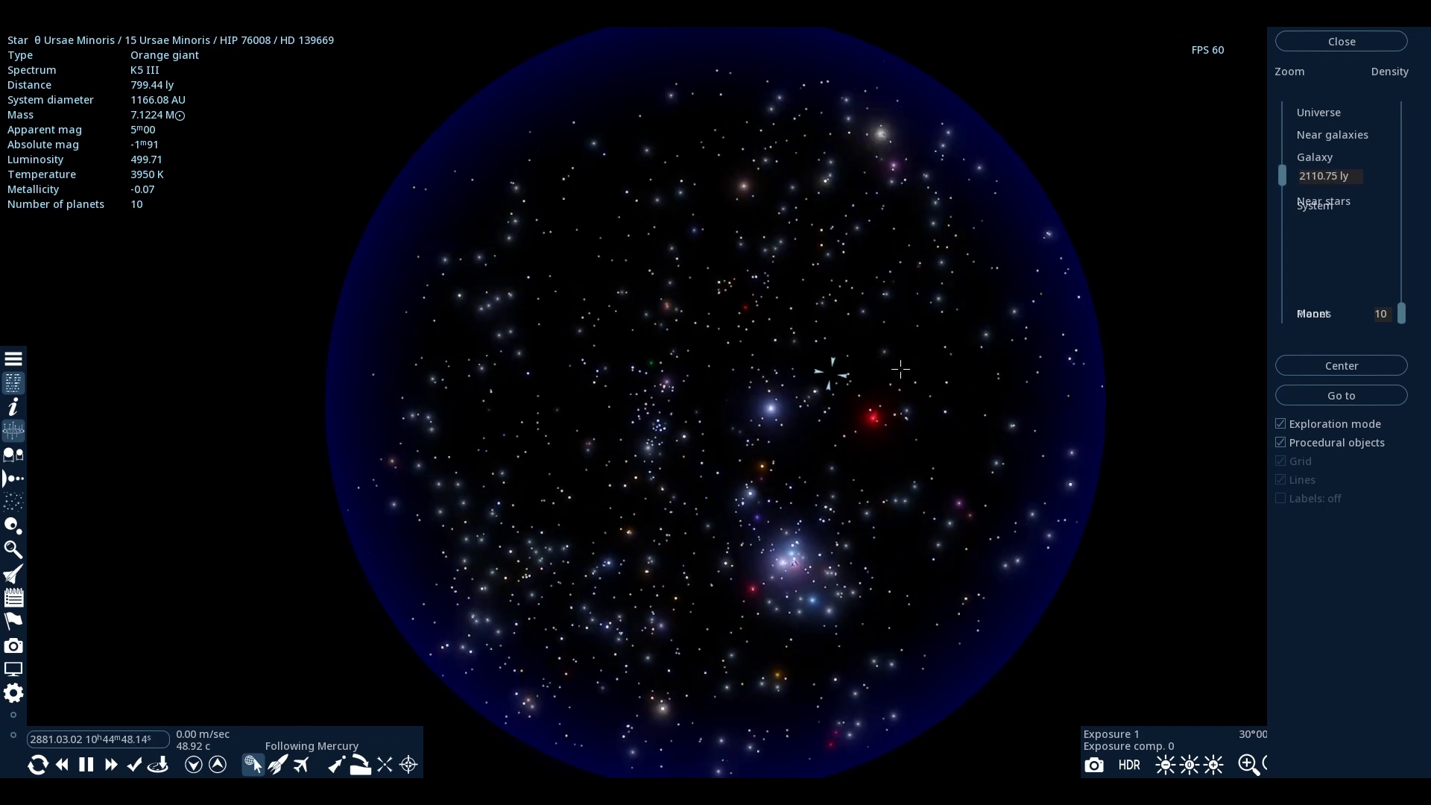
{"action": "scroll", "coordinate": [877, 446], "scroll_direction": "down", "scroll_amount": 5}
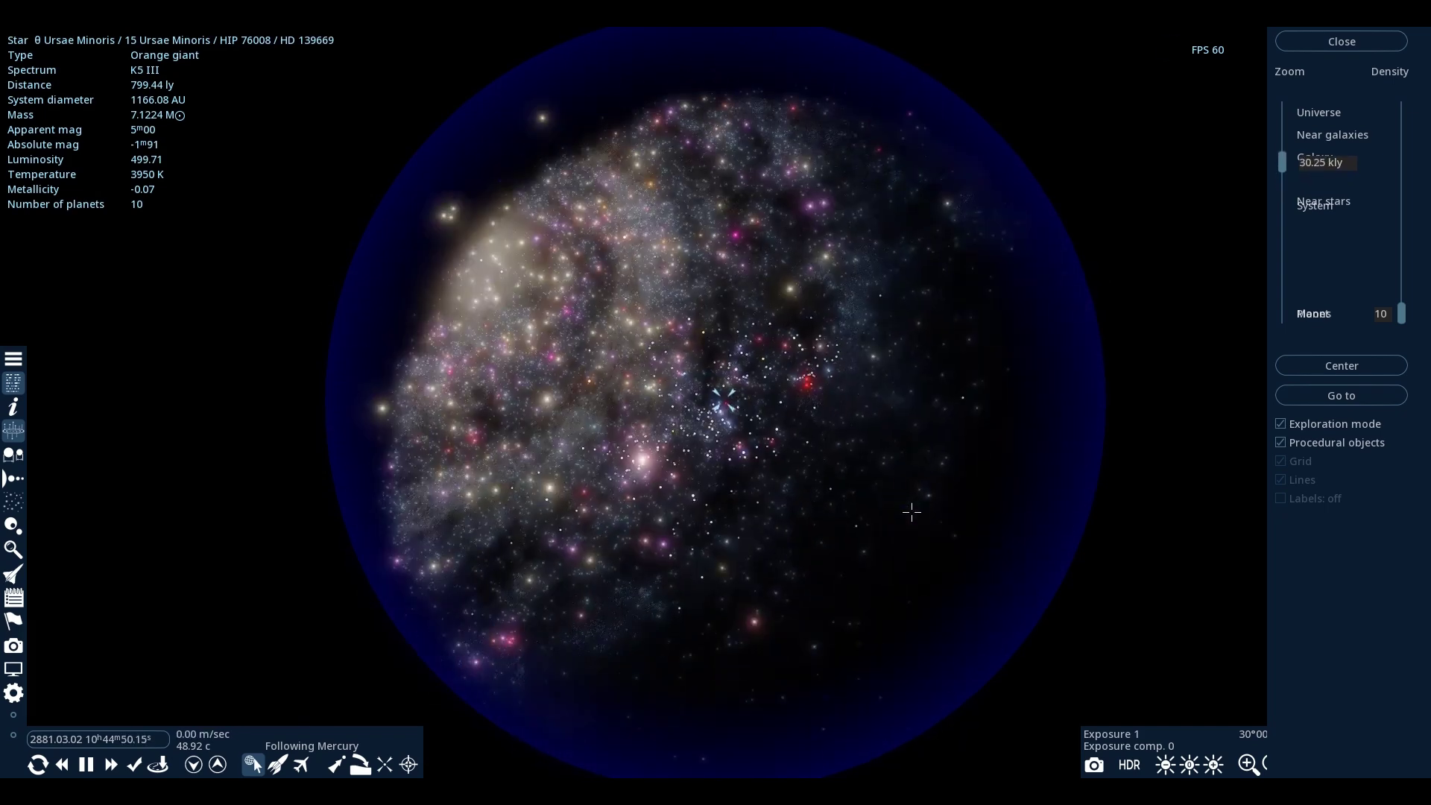
{"action": "scroll", "coordinate": [826, 445], "scroll_direction": "down", "scroll_amount": 5}
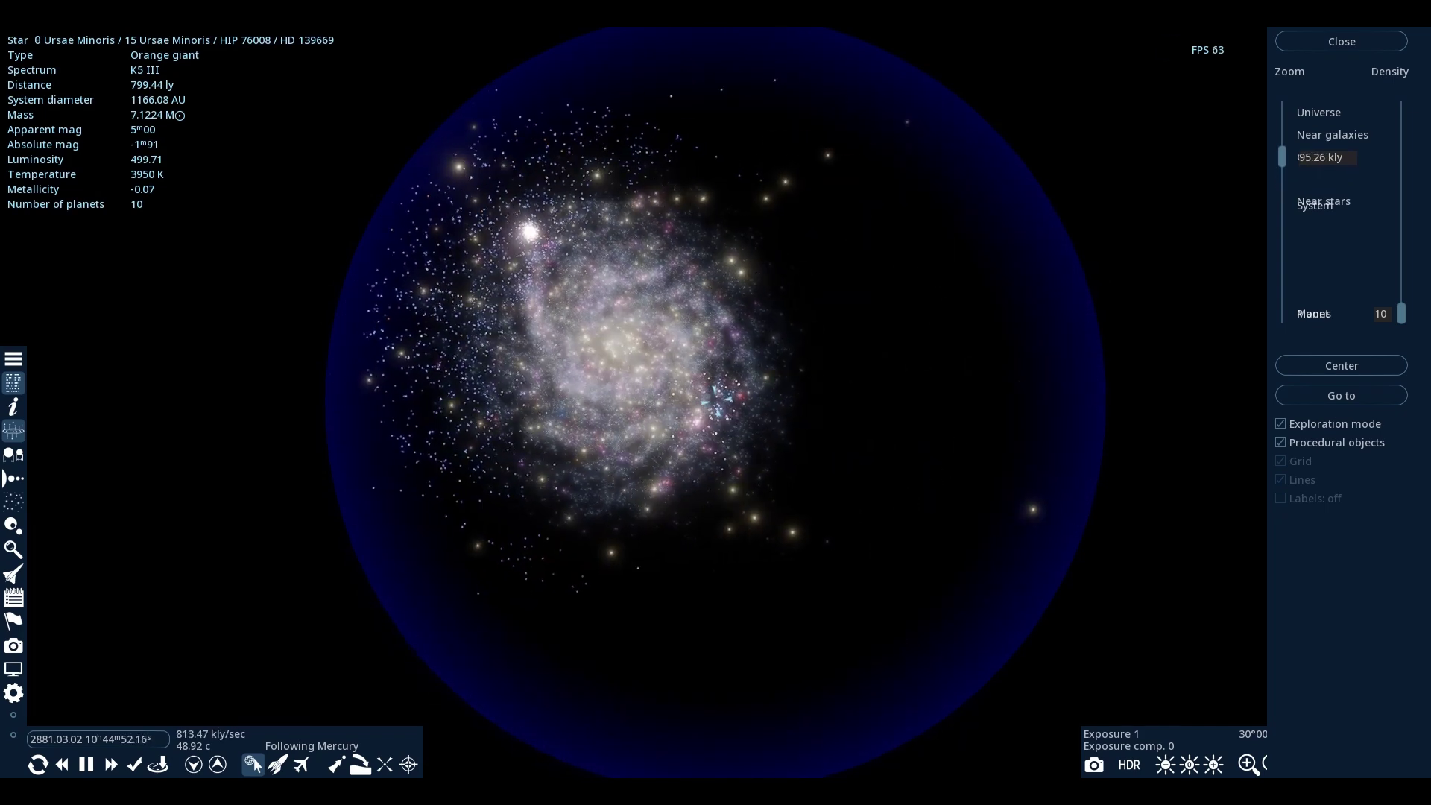
{"action": "right_click_drag", "start_coordinate": [865, 448], "coordinate": [924, 423]}
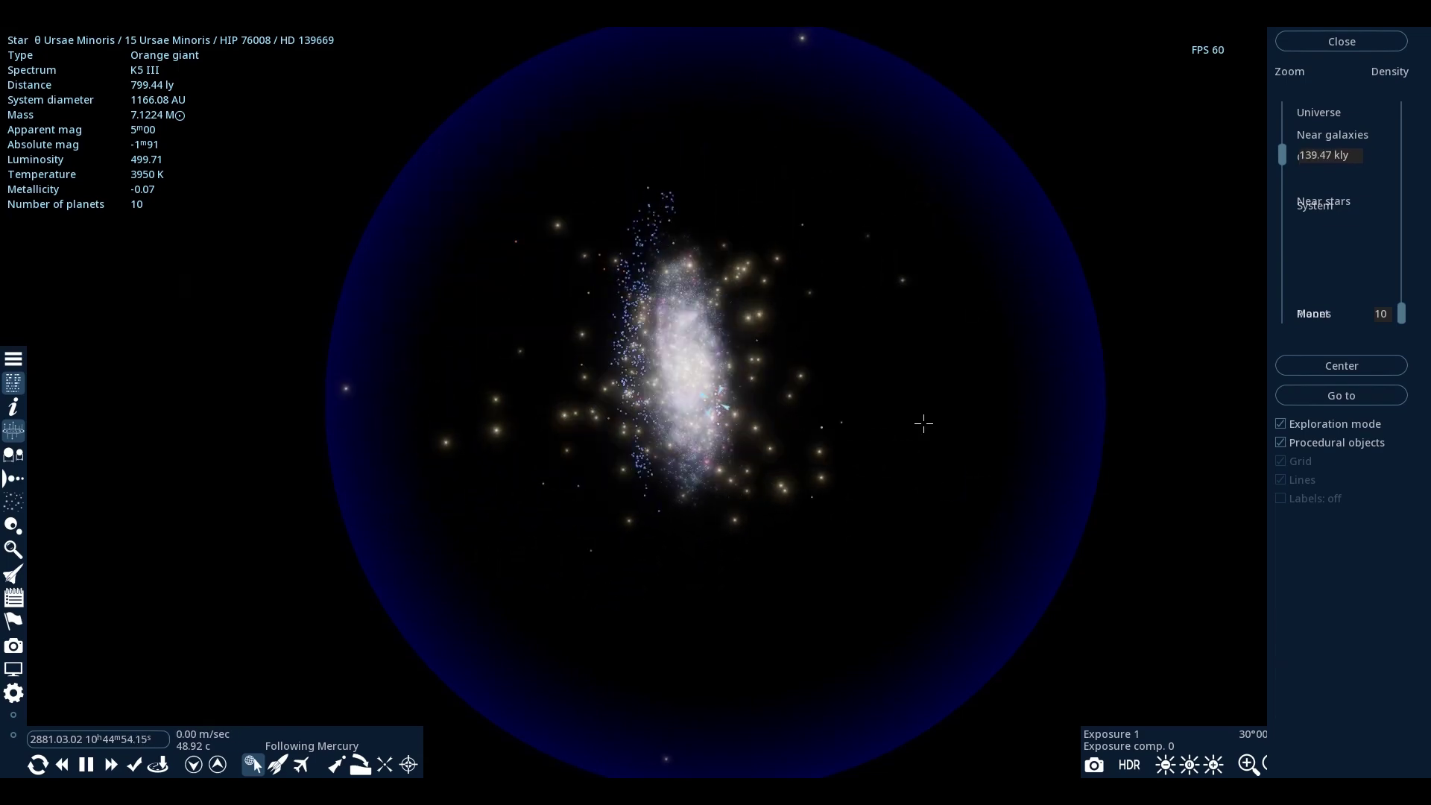
{"action": "left_click", "coordinate": [778, 259]}
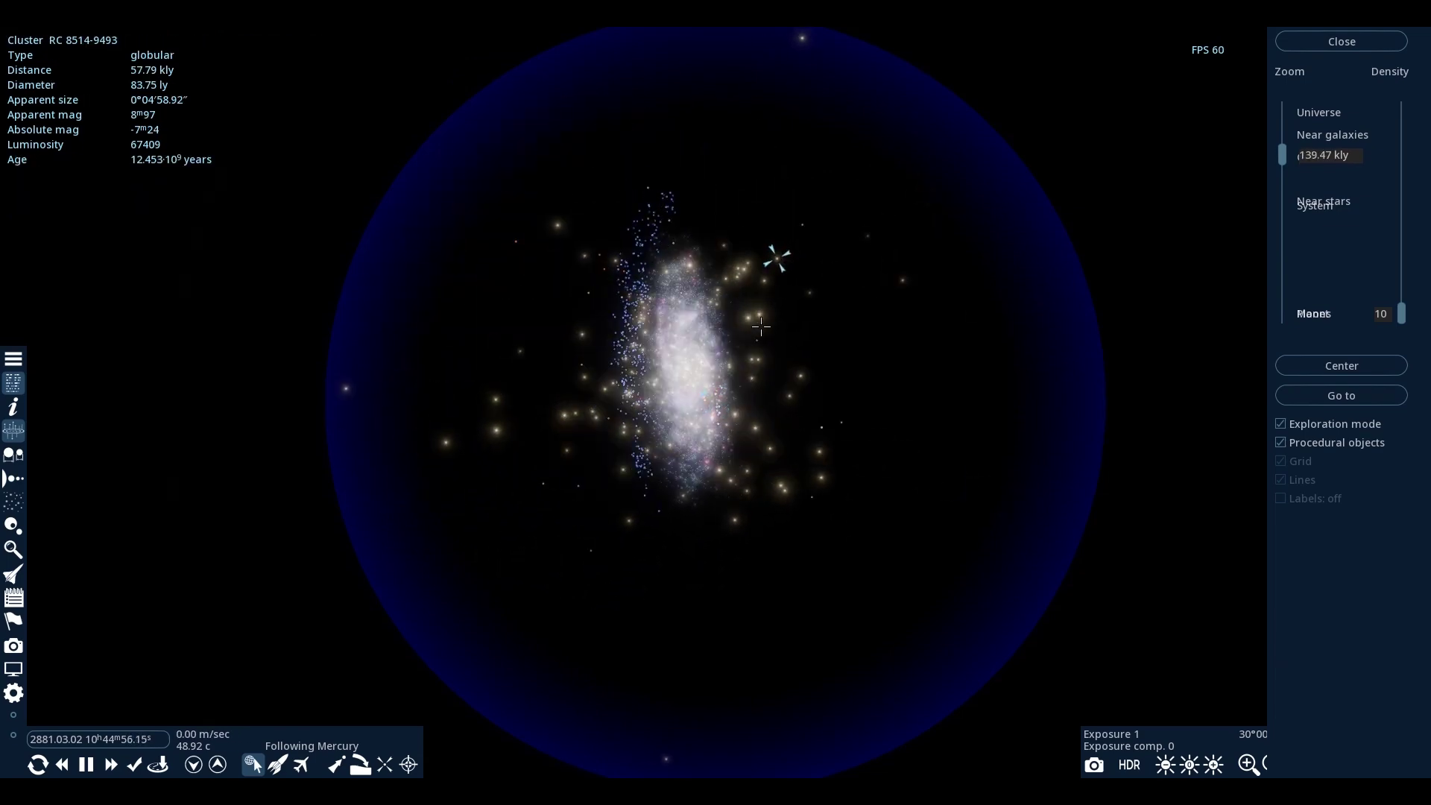
{"action": "left_click", "coordinate": [783, 483]}
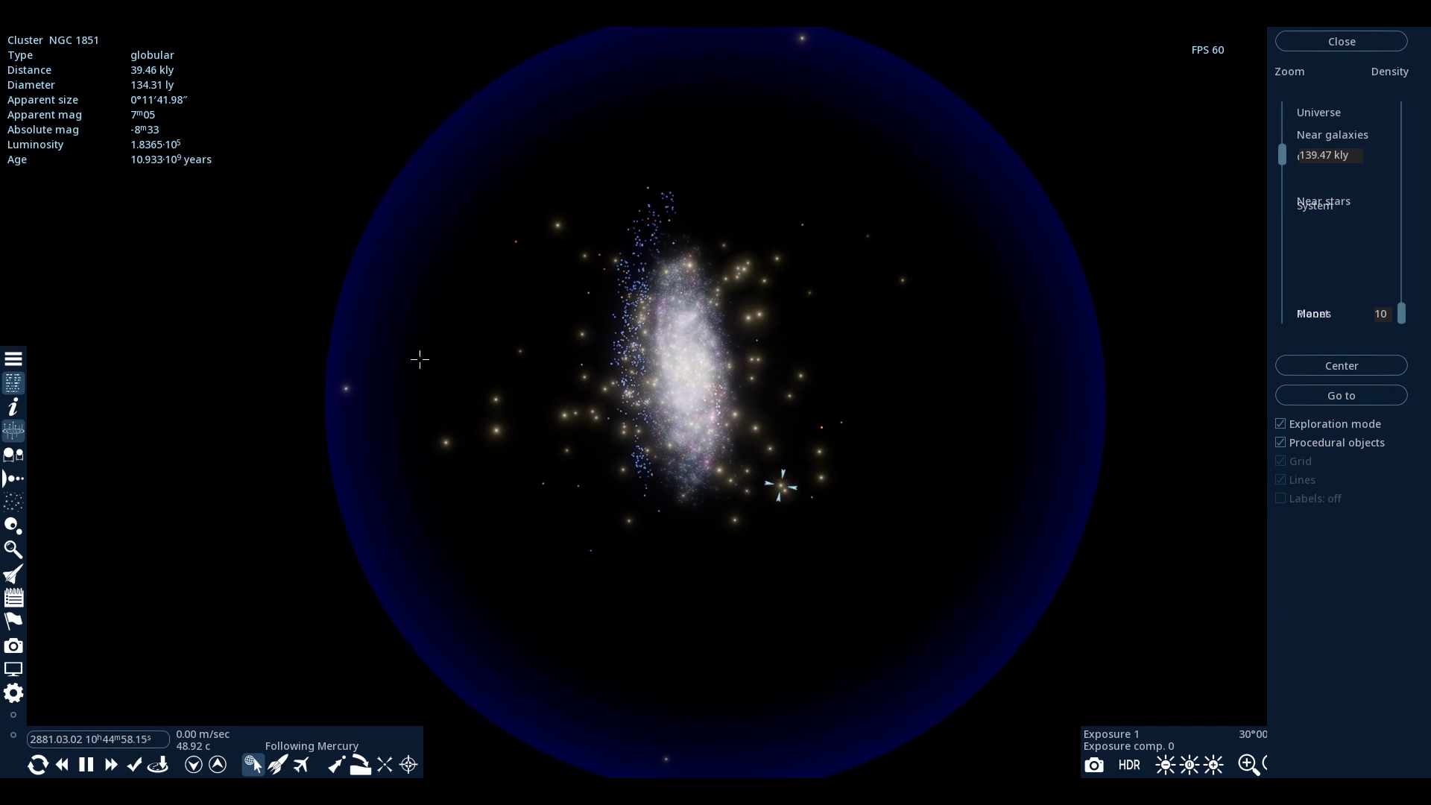
Step: Widen the map to the 873.93 Mly universe scale and select the galaxy RG 0-3-448-974 to view its data
{"action": "right_click_drag", "start_coordinate": [873, 456], "coordinate": [1044, 469]}
{"action": "scroll", "coordinate": [942, 495], "scroll_direction": "down", "scroll_amount": 10}
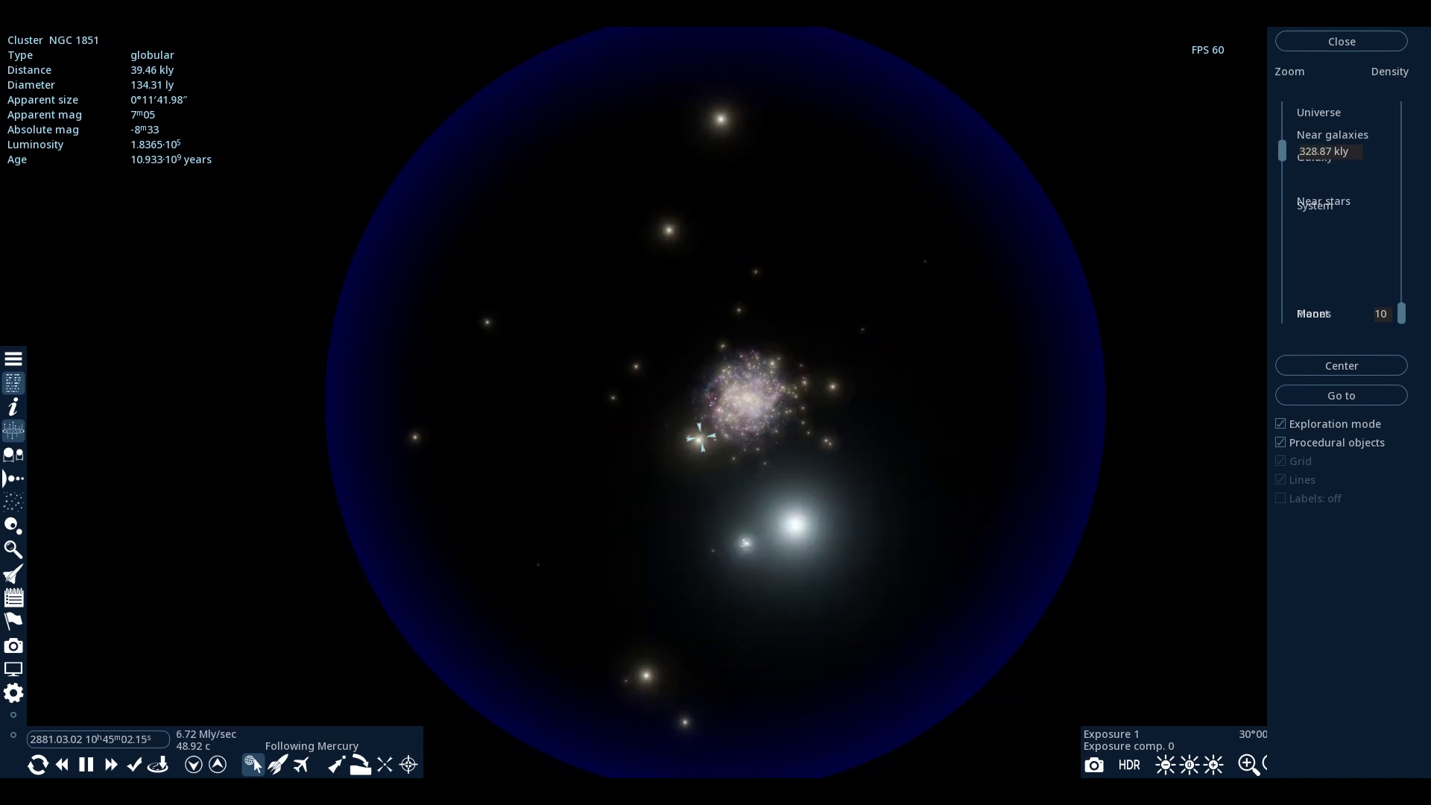
{"action": "scroll", "coordinate": [942, 496], "scroll_direction": "down", "scroll_amount": 5}
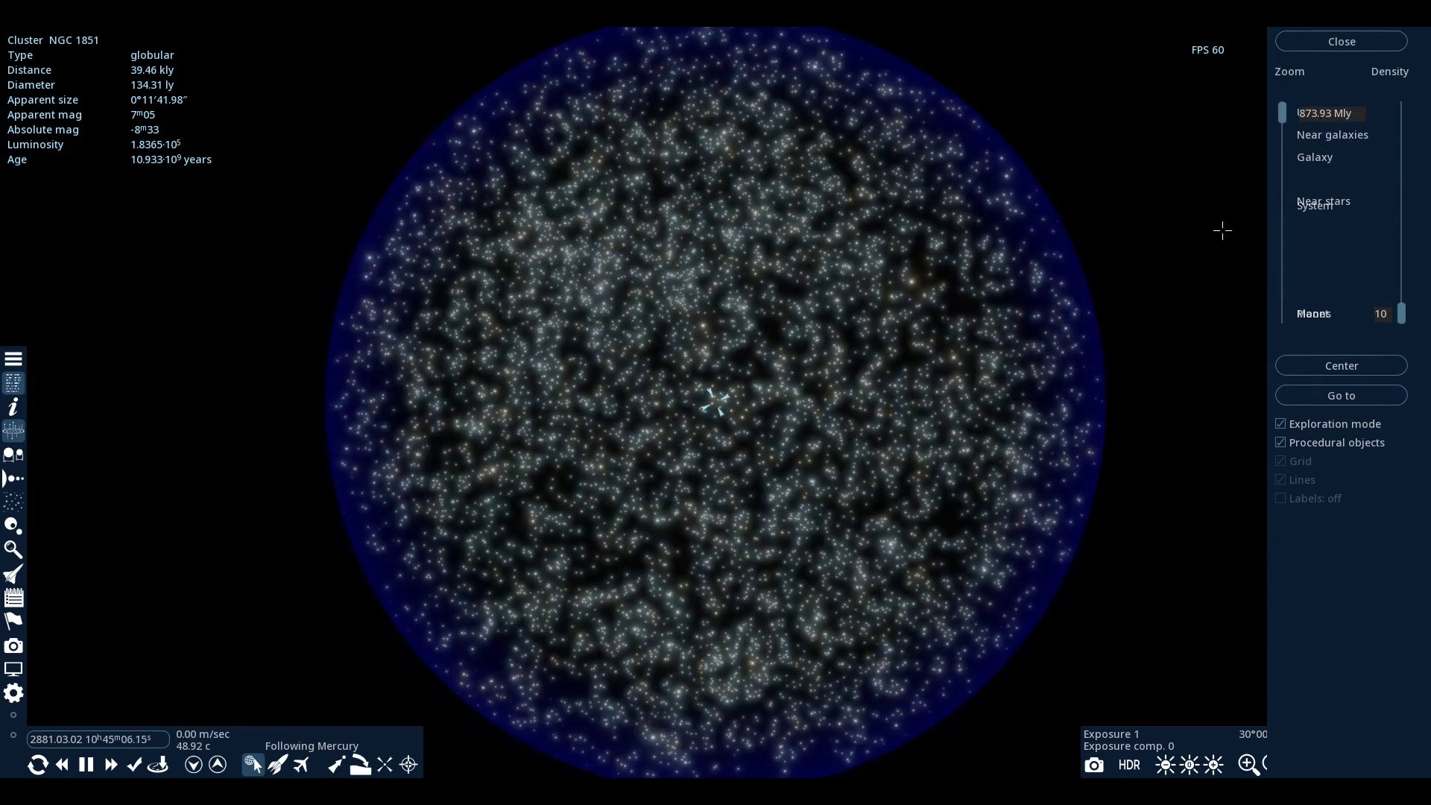
{"action": "right_click_drag", "start_coordinate": [1222, 230], "coordinate": [1022, 269]}
{"action": "left_click_drag", "start_coordinate": [864, 471], "coordinate": [844, 483]}
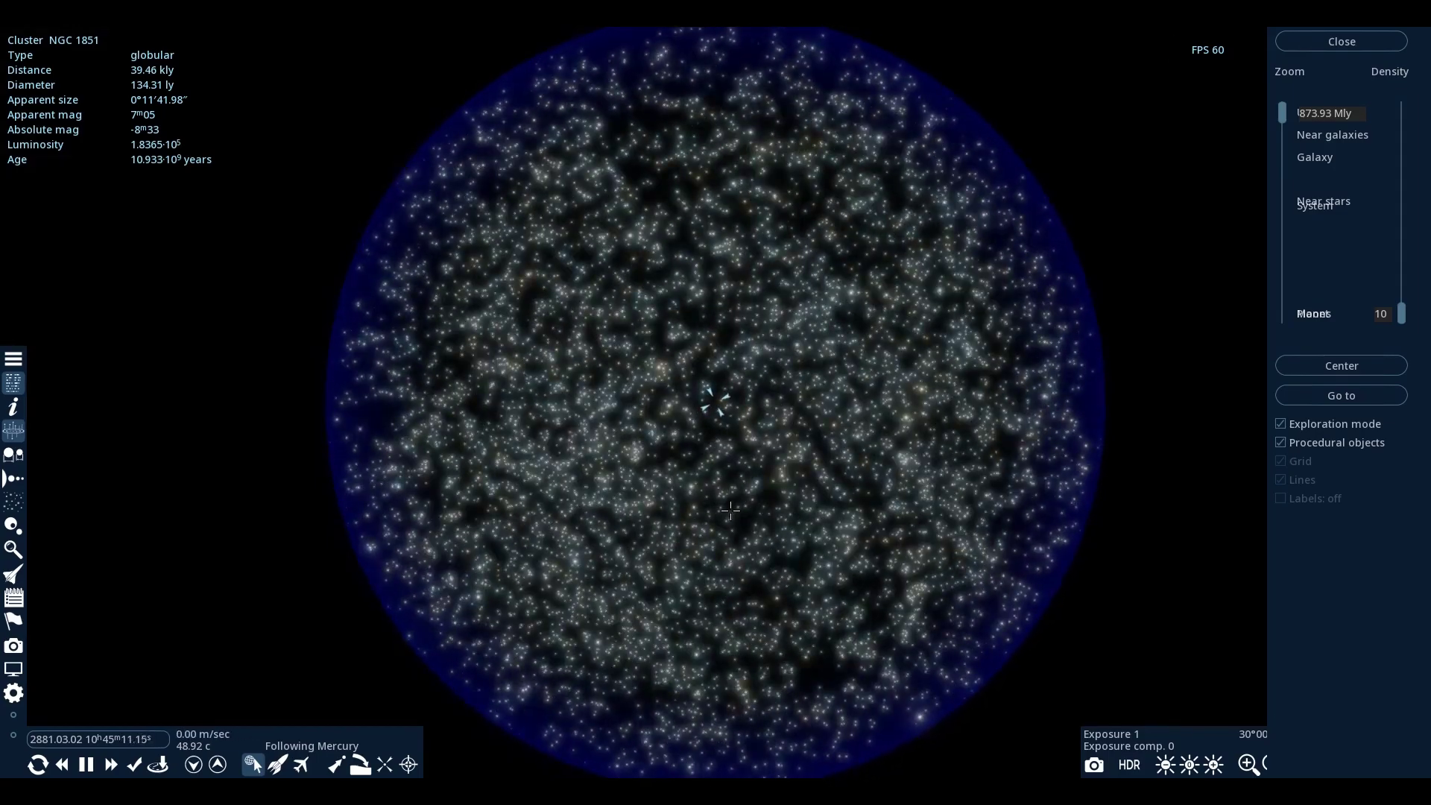
{"action": "left_click", "coordinate": [602, 594]}
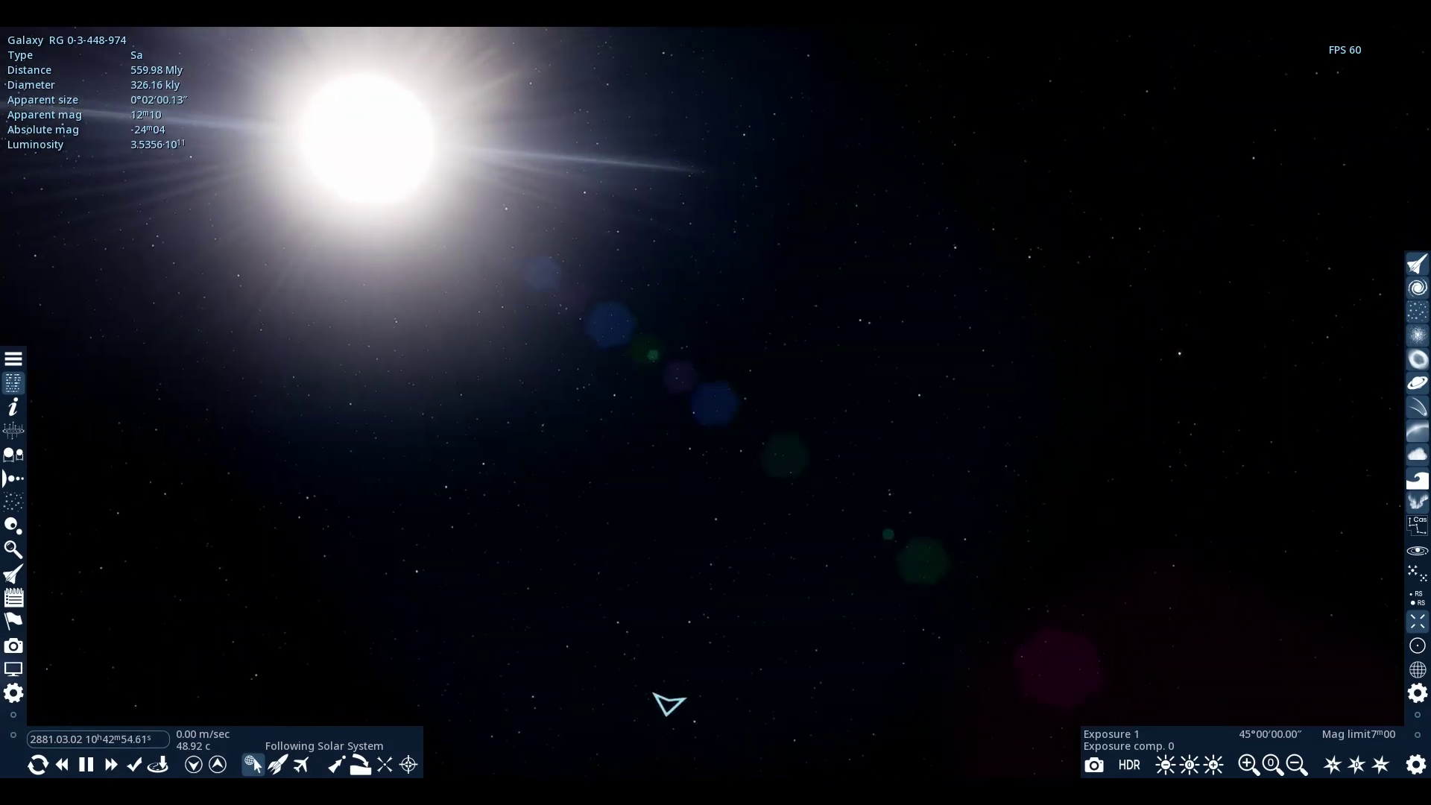
Step: Find Sirius in the sky outside the map, select it and travel to it
{"action": "mouse_move", "coordinate": [715, 596]}
{"action": "left_mouse_down"}
{"action": "mouse_move", "coordinate": [656, 417]}
{"action": "mouse_move", "coordinate": [644, 328]}
{"action": "mouse_move", "coordinate": [790, 179]}
{"action": "mouse_move", "coordinate": [372, 201]}
{"action": "left_mouse_up"}
{"action": "left_click_drag", "start_coordinate": [791, 469], "coordinate": [967, 491]}
{"action": "left_click", "coordinate": [900, 441]}
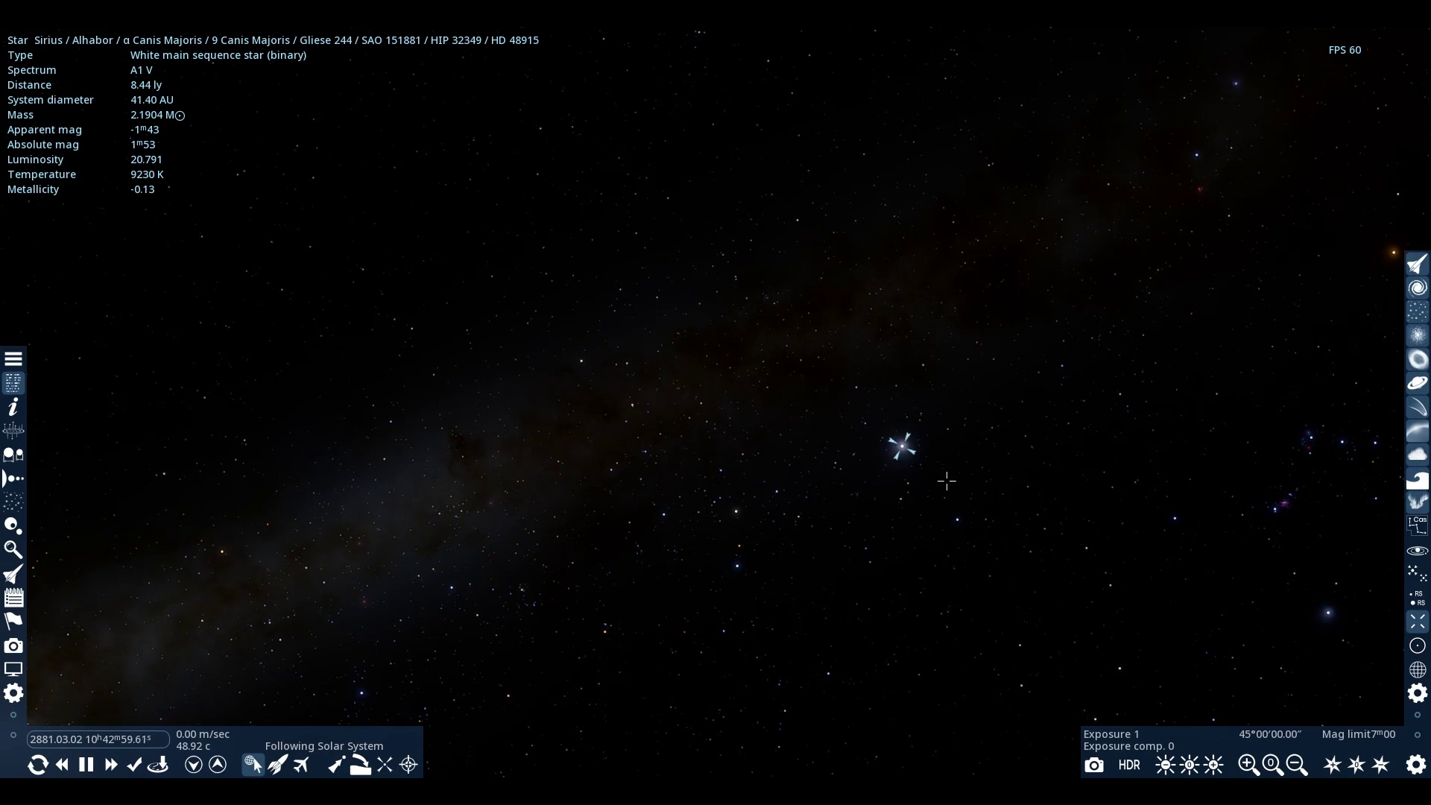
{"action": "left_click_drag", "start_coordinate": [664, 440], "coordinate": [484, 645]}
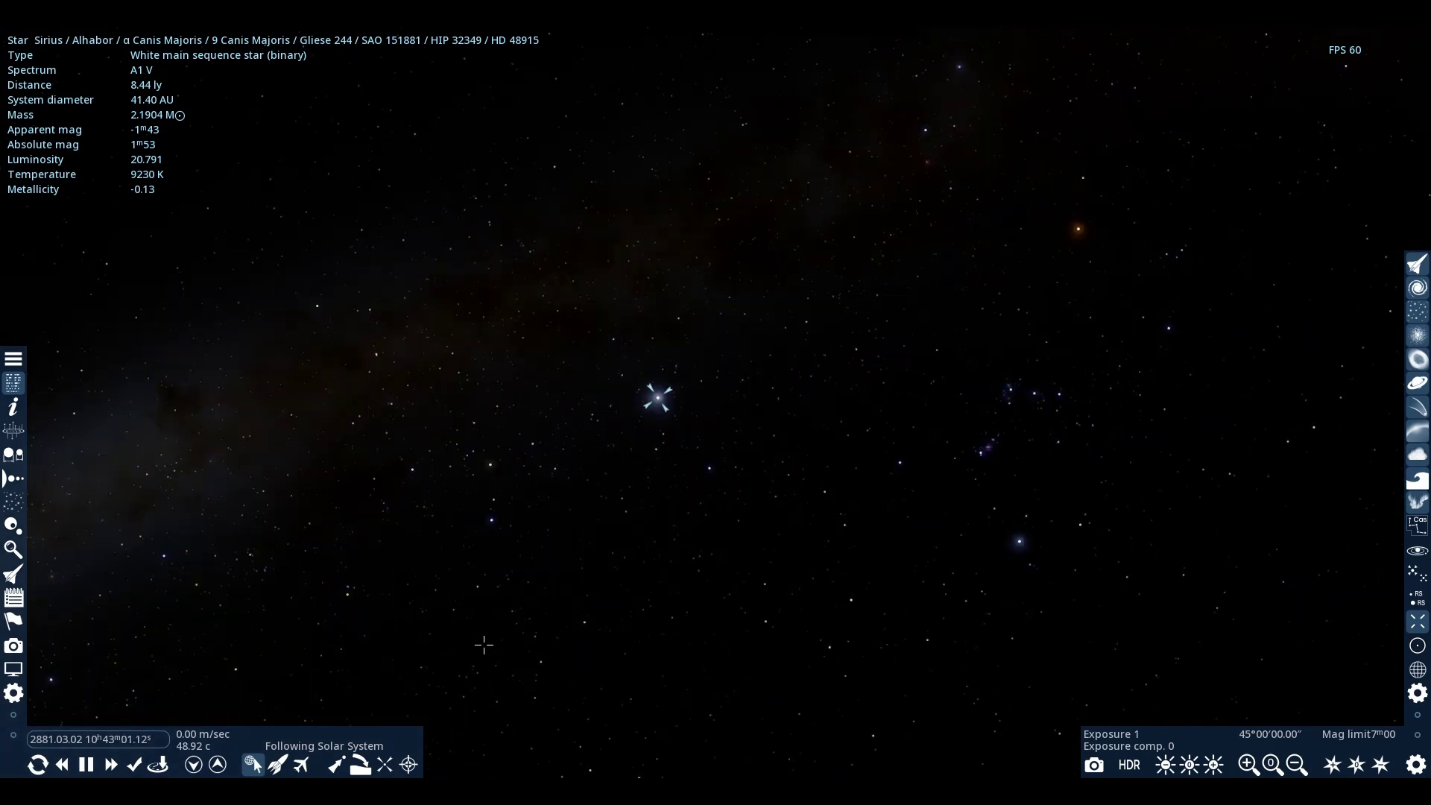
{"action": "left_click", "coordinate": [336, 764]}
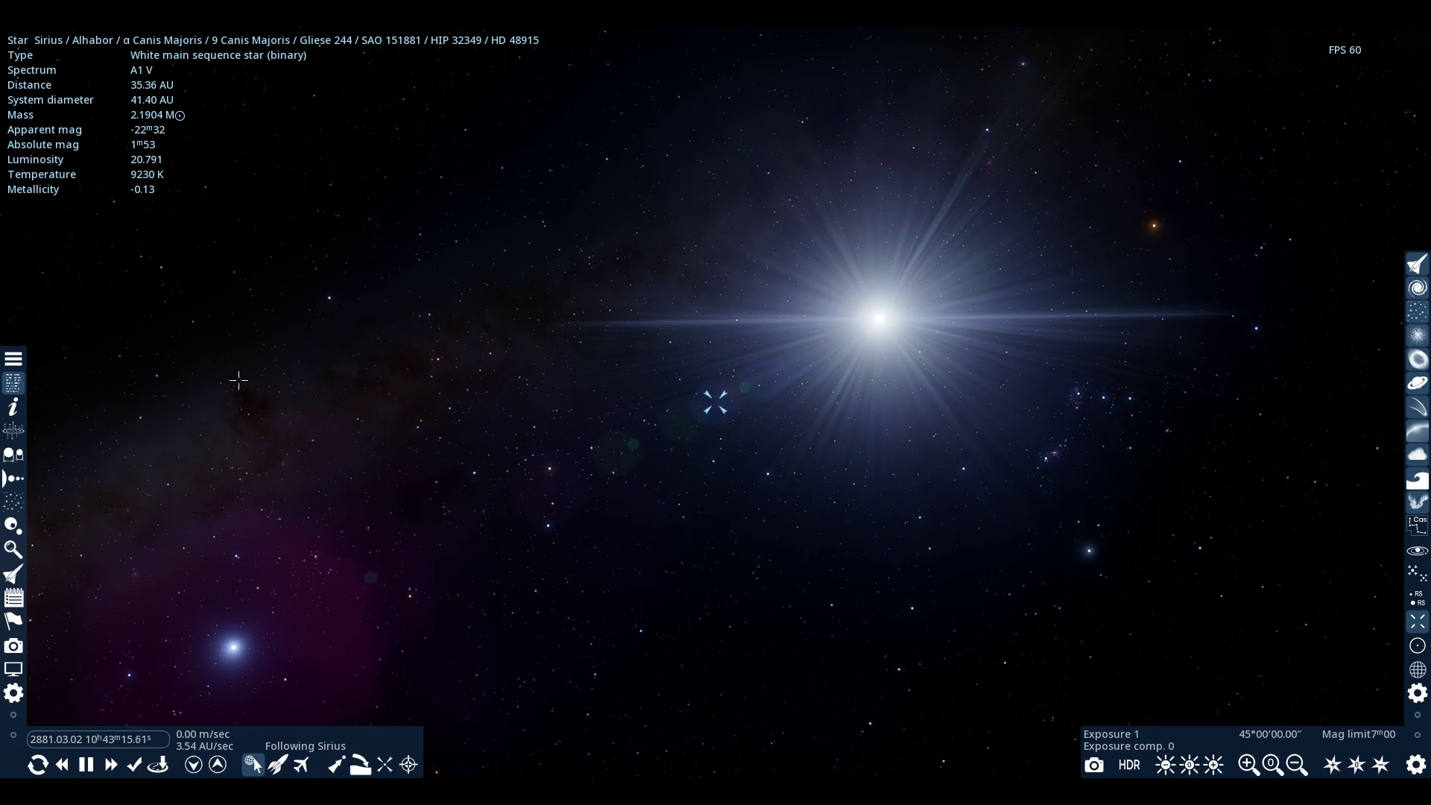
Step: List the bodies of the Sirius system in the solar system browser, select Sirius B and travel to it
{"action": "left_click", "coordinate": [9, 483]}
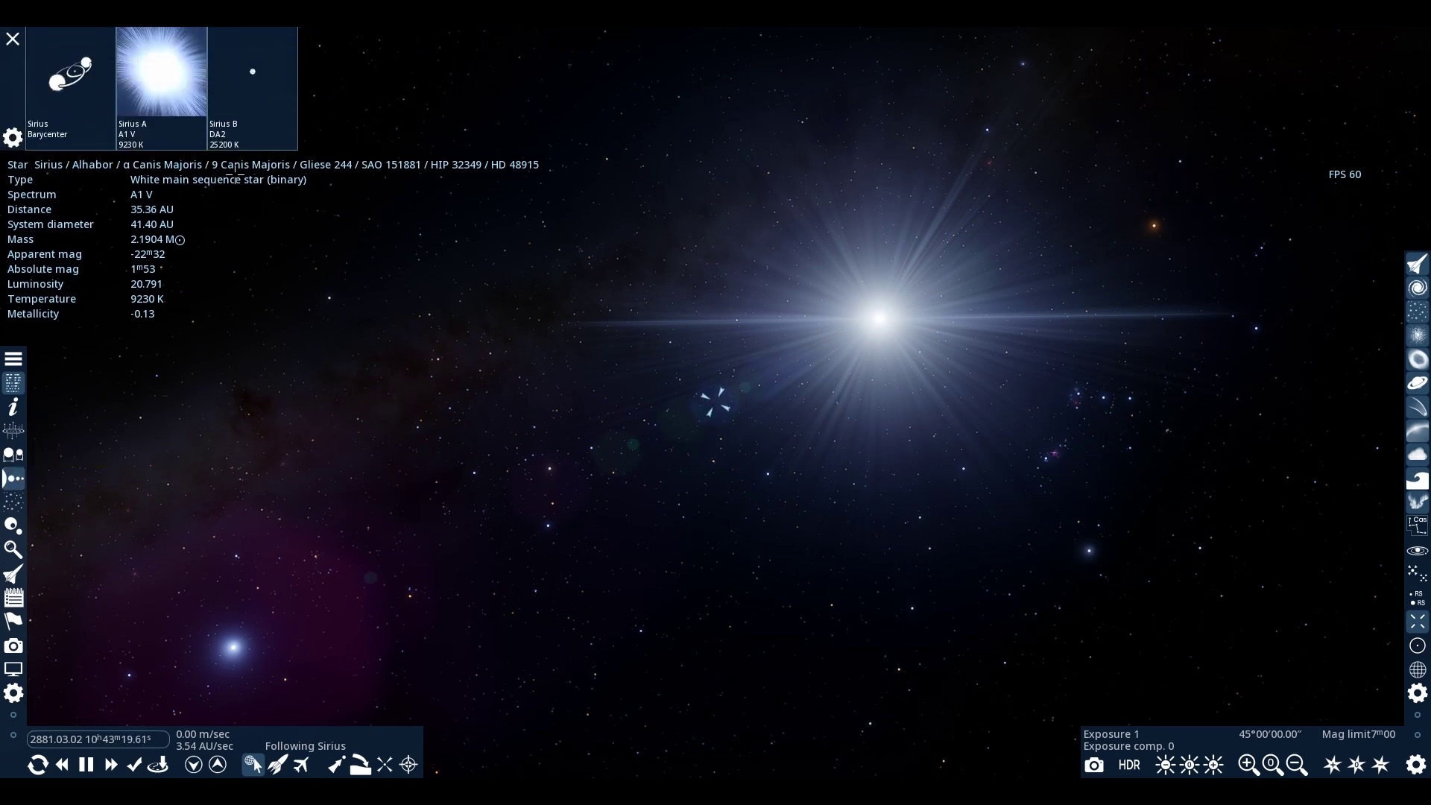
{"action": "left_click", "coordinate": [237, 130]}
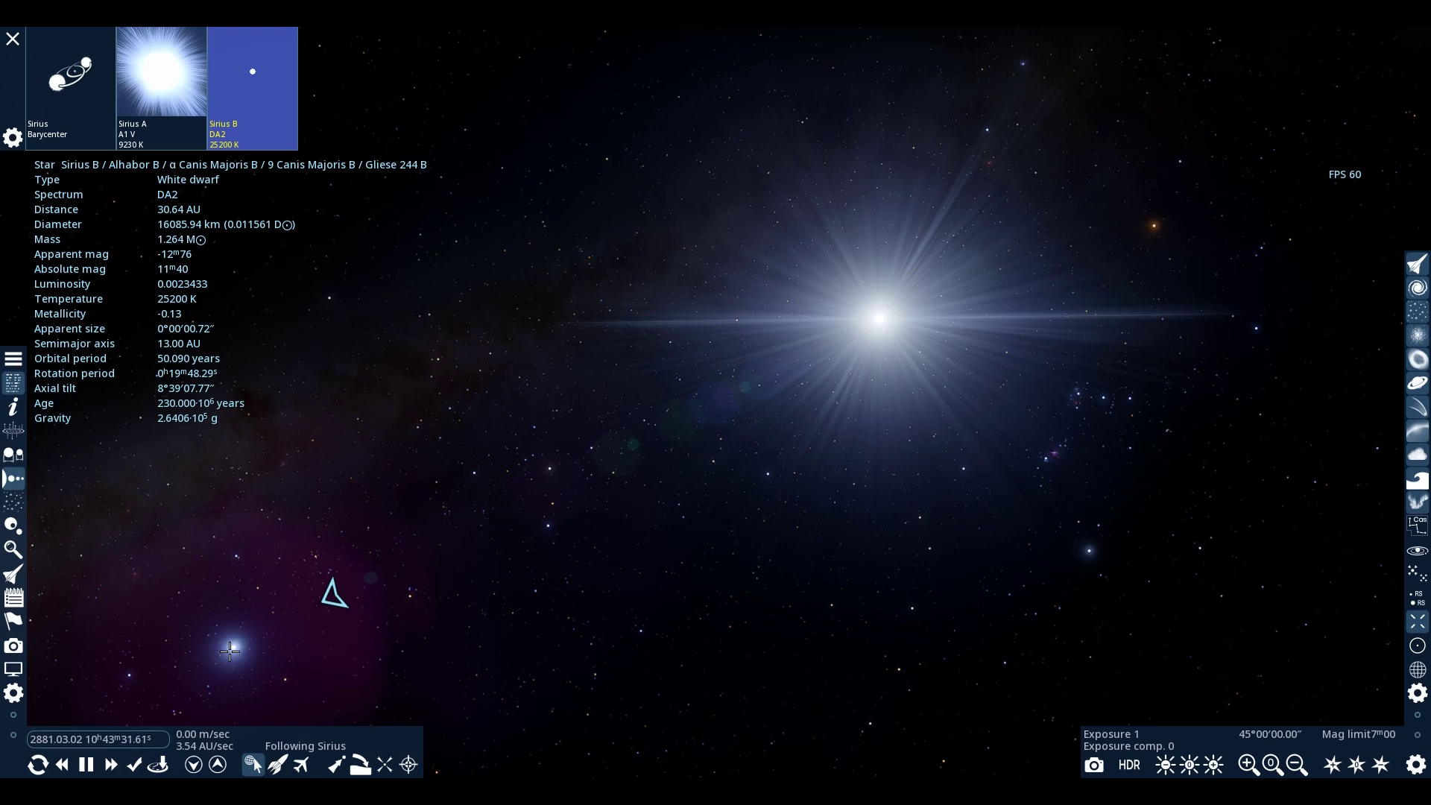
{"action": "left_click", "coordinate": [385, 764]}
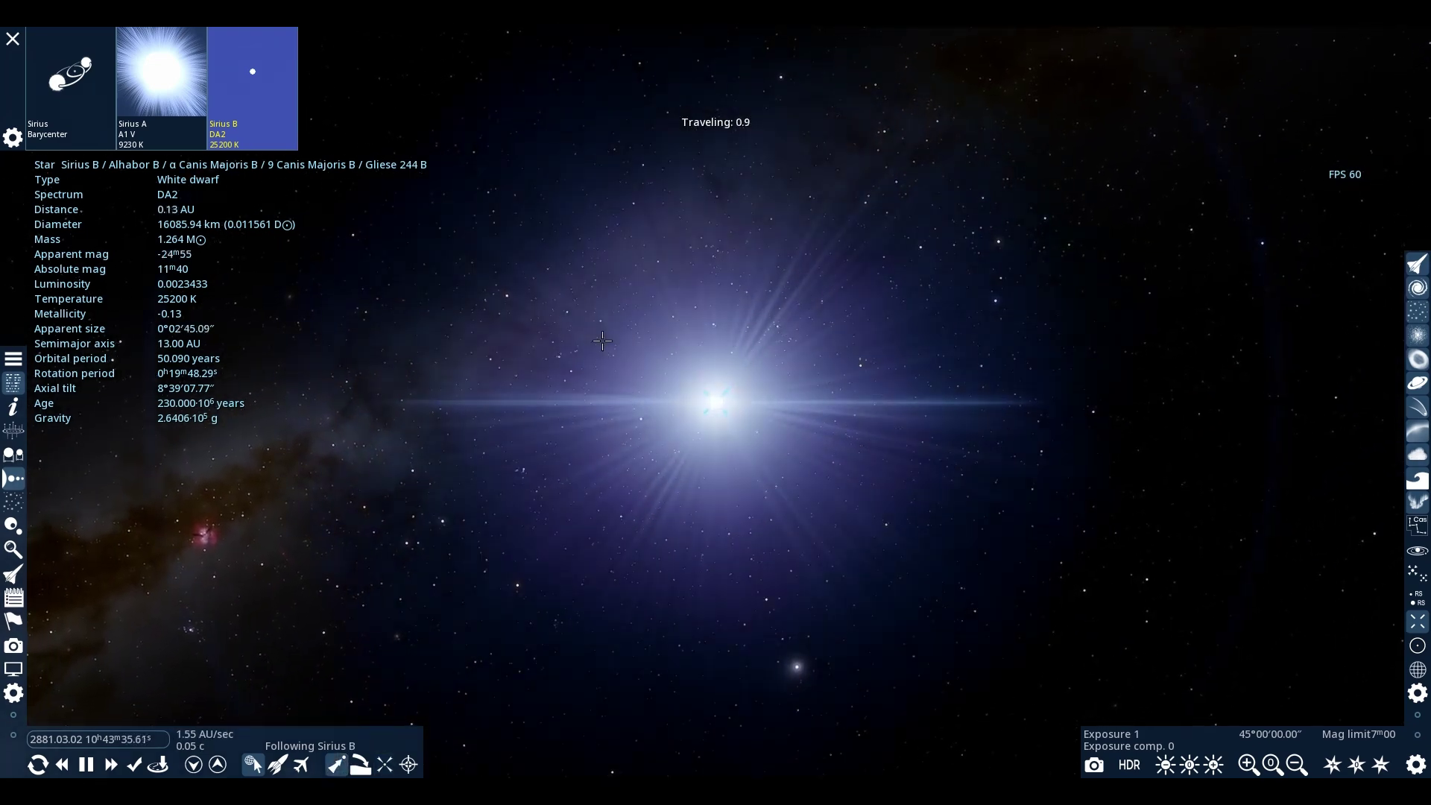
Step: Look from Sirius B towards the bright main star to read its data, then reselect the white dwarf Sirius B
{"action": "left_click_drag", "start_coordinate": [758, 410], "coordinate": [223, 746]}
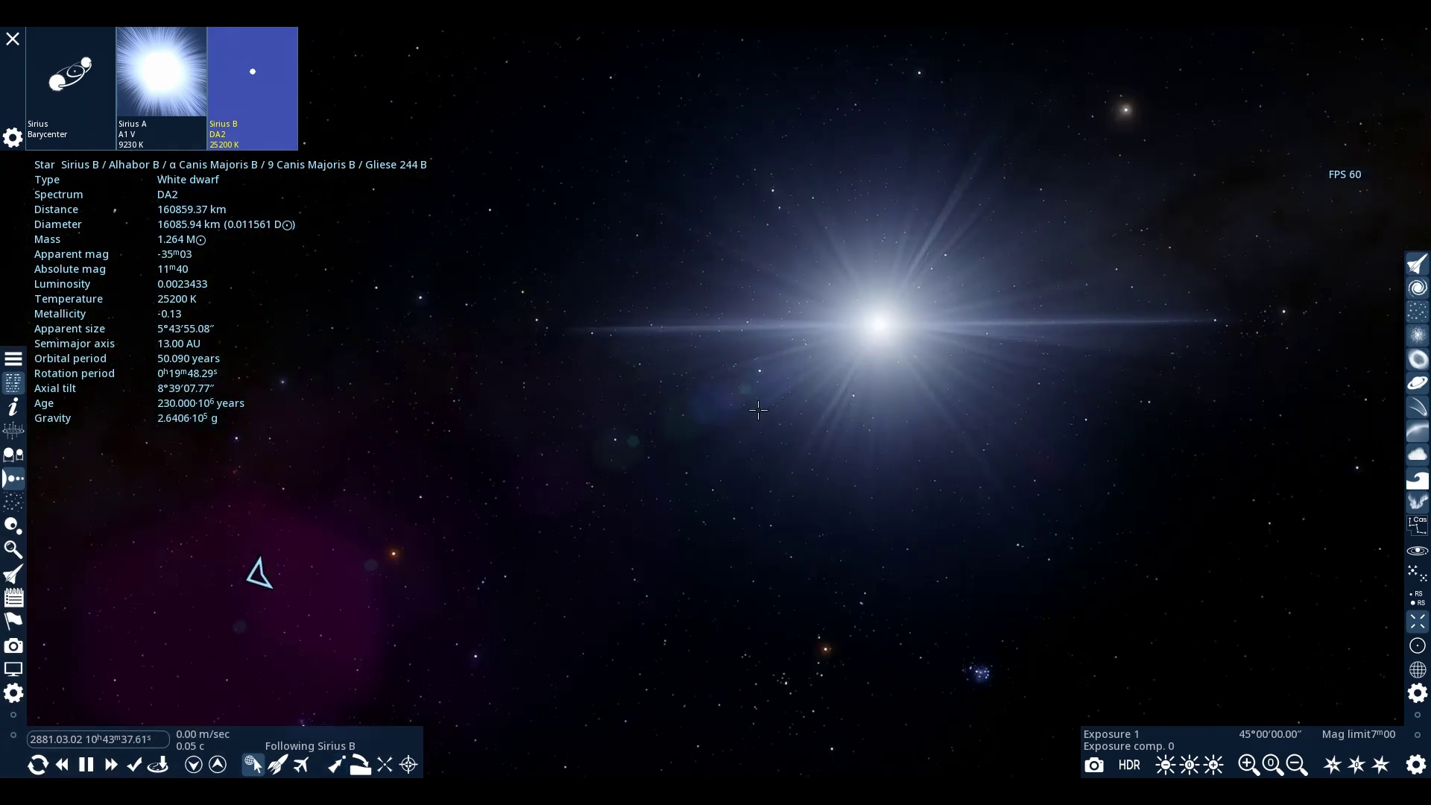
{"action": "left_click", "coordinate": [870, 323]}
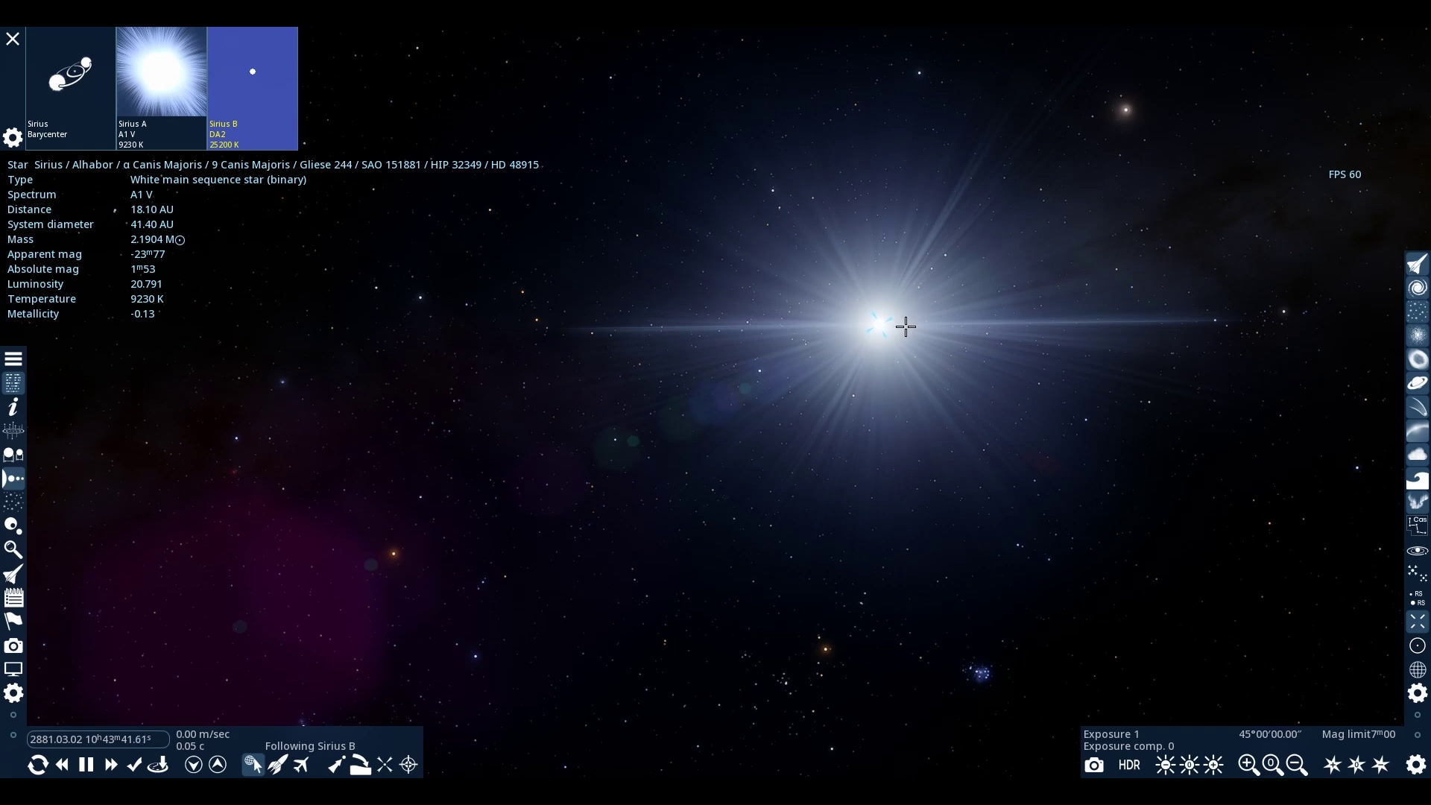
{"action": "left_click_drag", "start_coordinate": [906, 326], "coordinate": [862, 285]}
{"action": "left_click", "coordinate": [641, 401]}
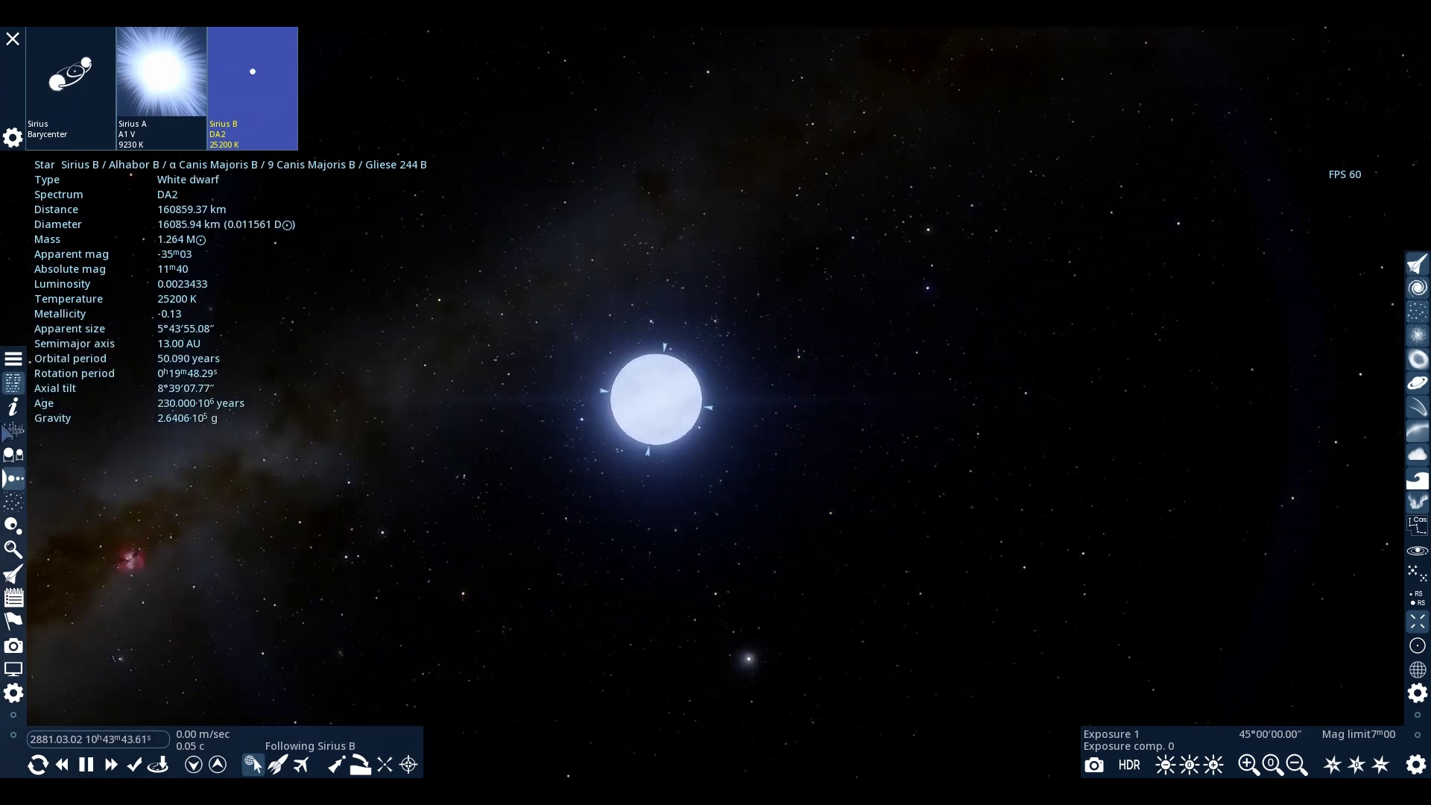
Step: Select Sirius A from the system's bodies, turn the view towards it and travel to it
{"action": "left_click", "coordinate": [179, 125]}
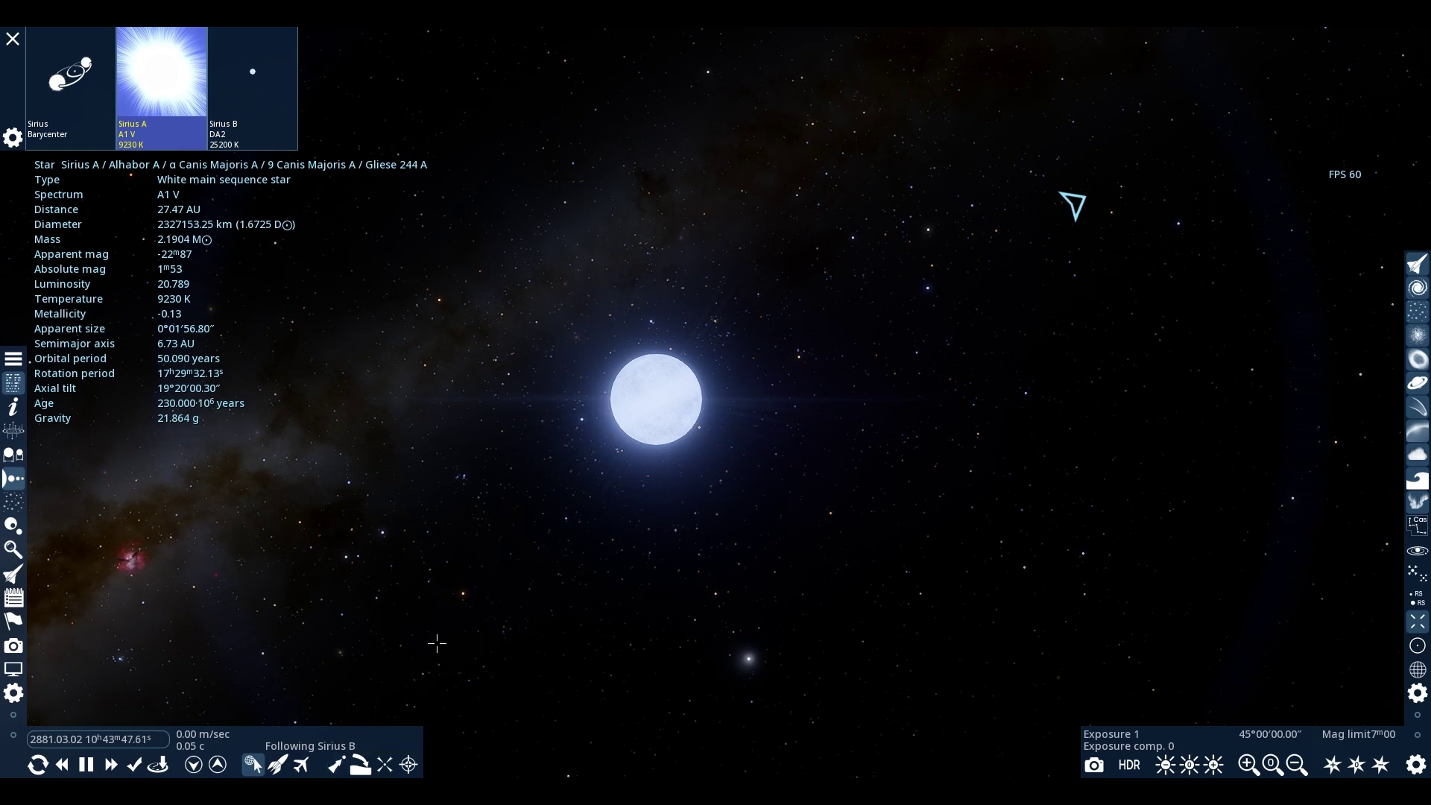
{"action": "mouse_move", "coordinate": [413, 513]}
{"action": "left_mouse_down"}
{"action": "mouse_move", "coordinate": [257, 464]}
{"action": "mouse_move", "coordinate": [283, 476]}
{"action": "left_mouse_up"}
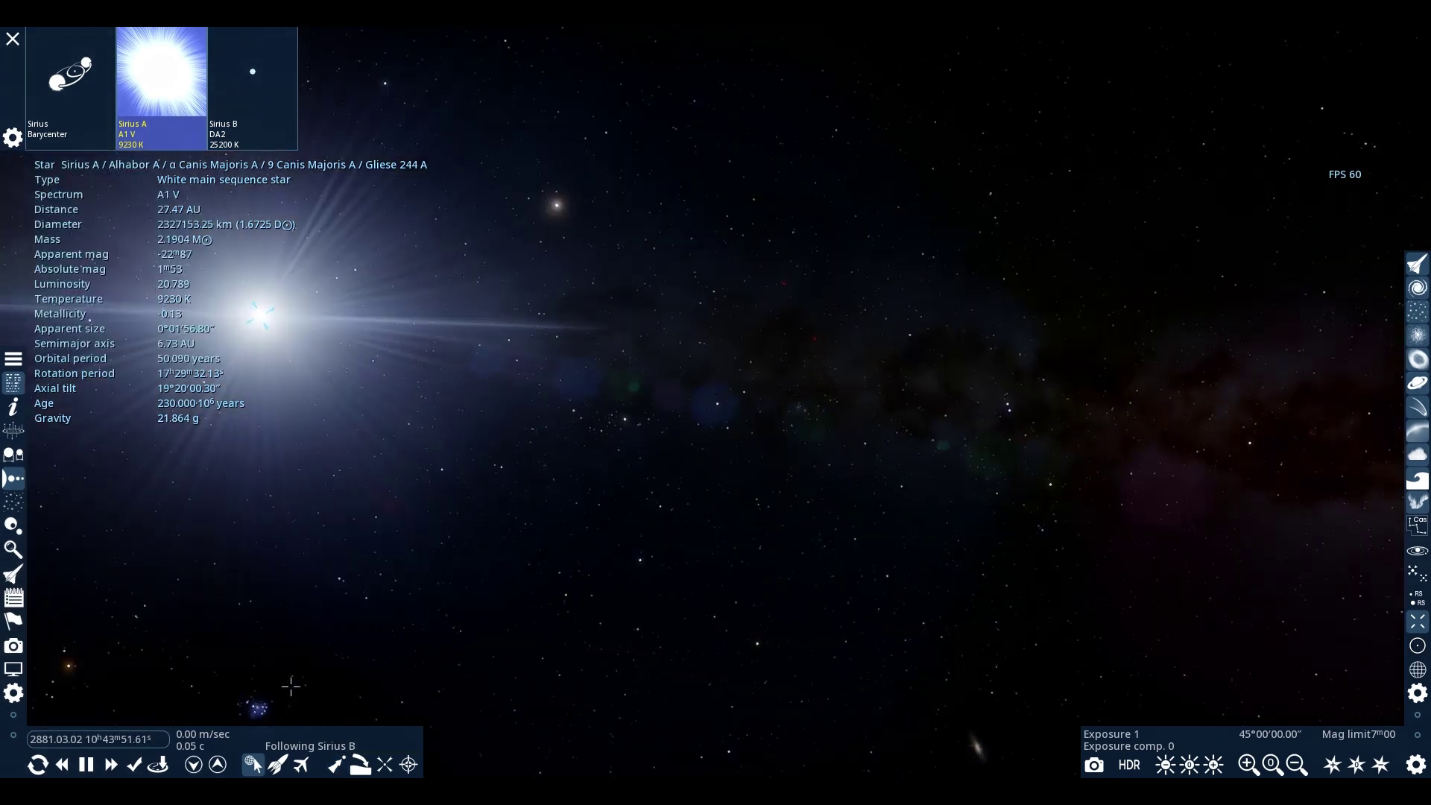
{"action": "left_click", "coordinate": [335, 764]}
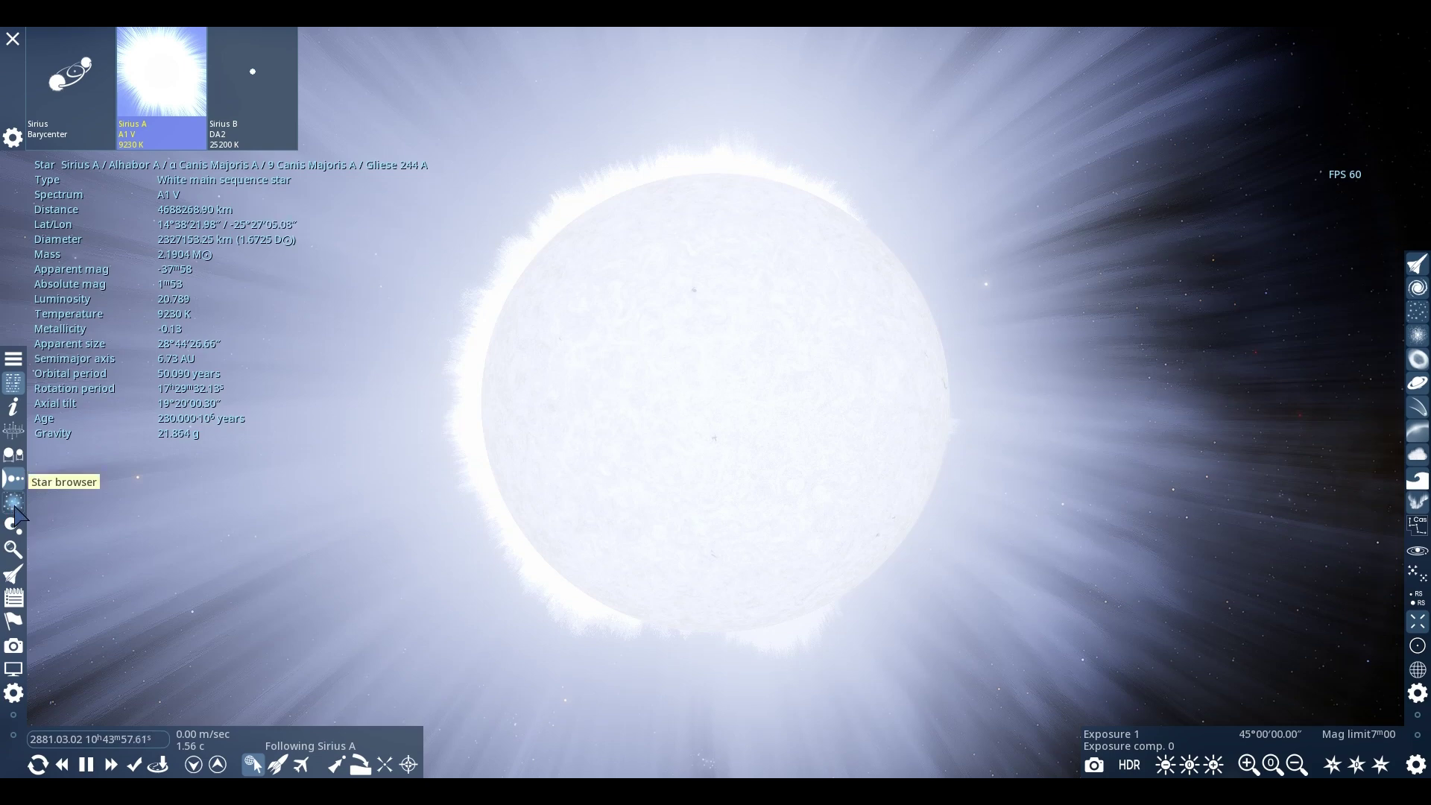
Step: View the star browser, start flying backwards from Sirius A and close the browser
{"action": "left_click", "coordinate": [12, 508]}
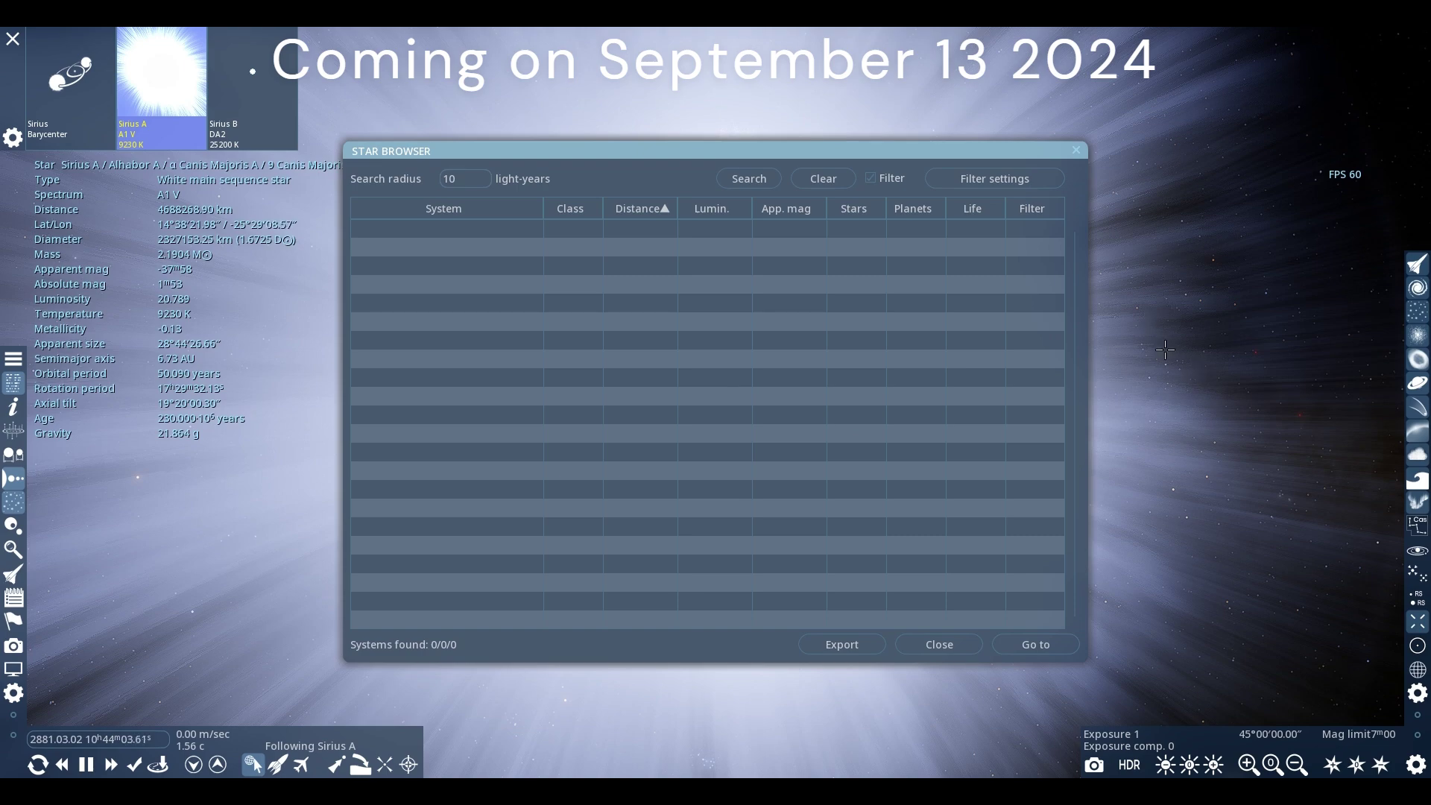
{"action": "key", "text": "shift+s"}
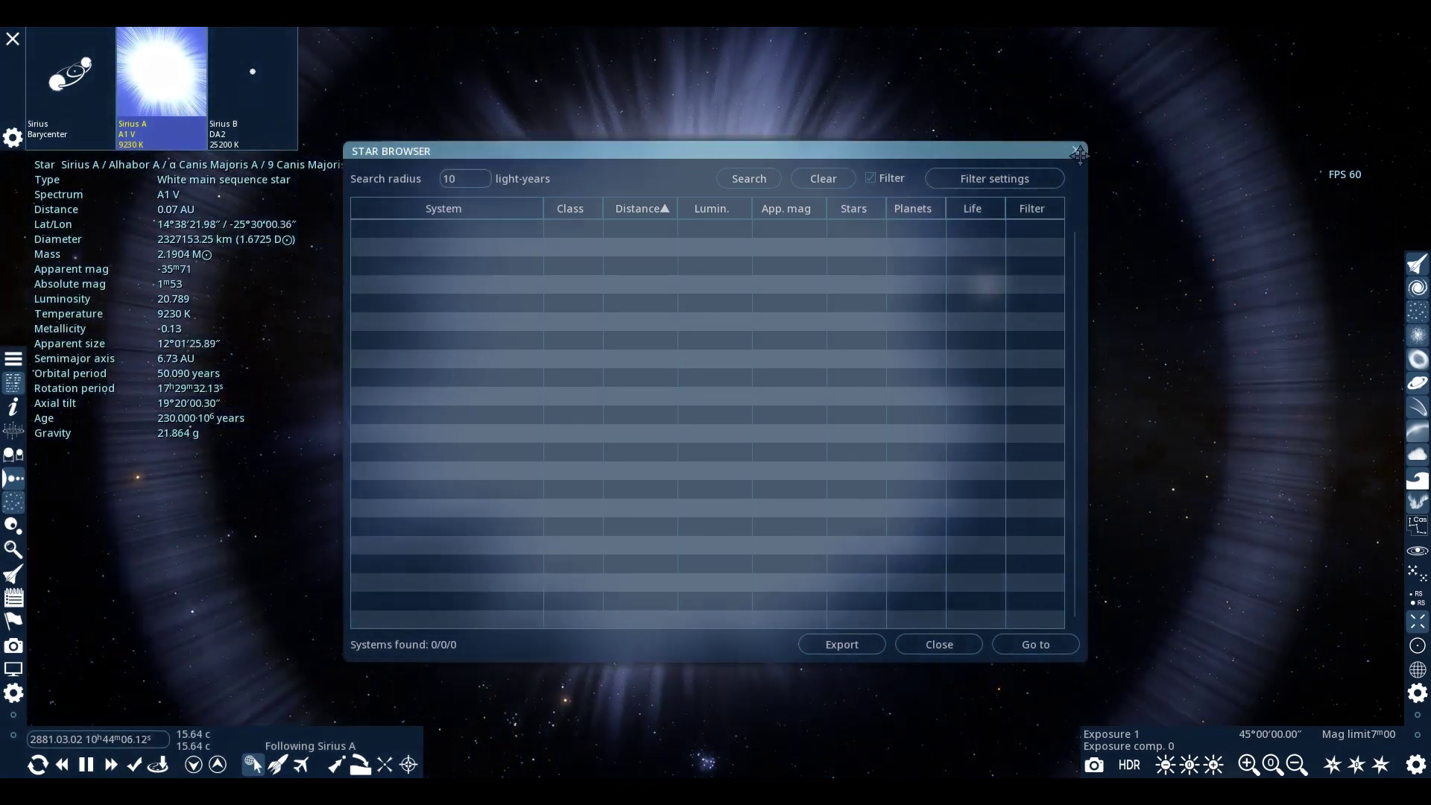
{"action": "left_click", "coordinate": [1079, 153]}
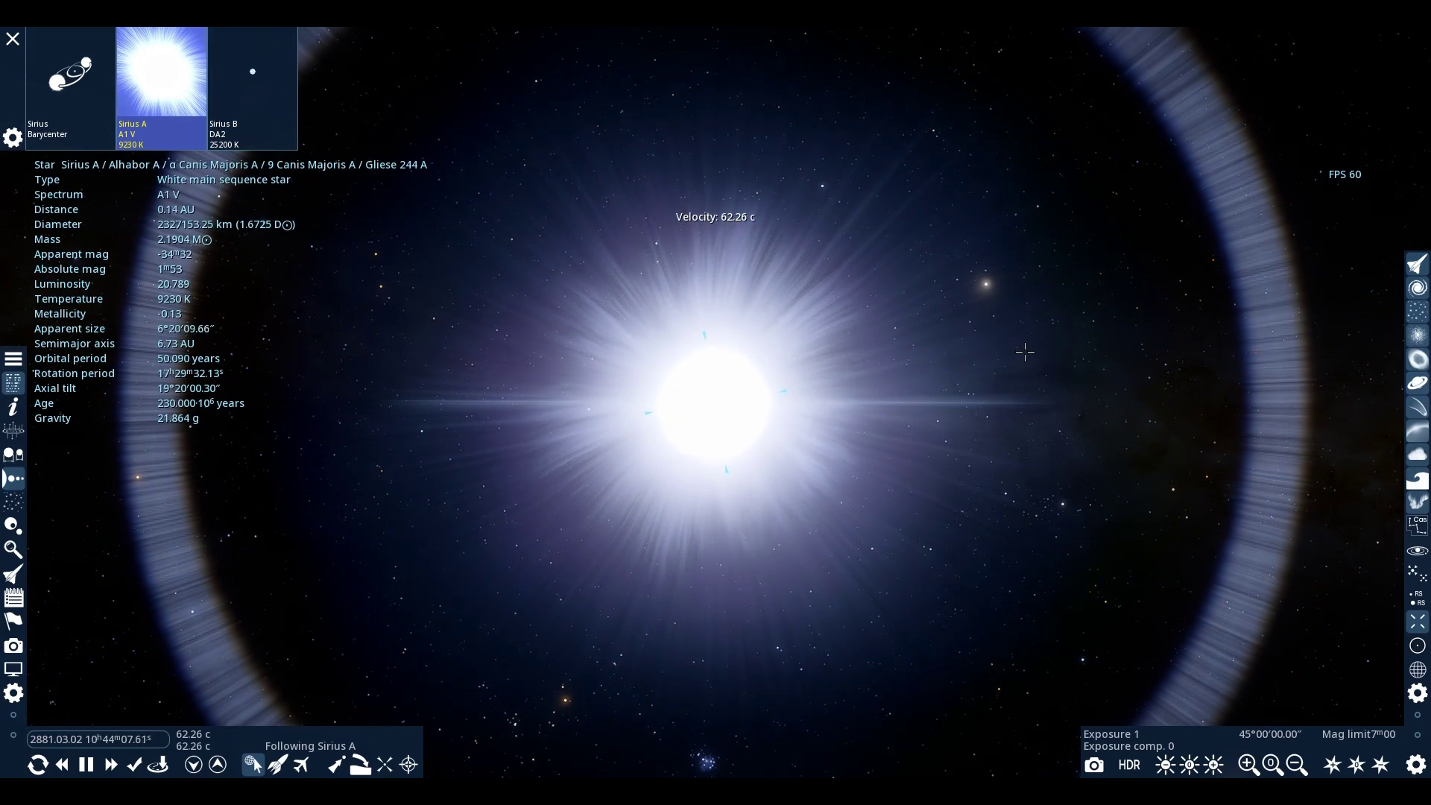
Step: Raise the flight velocity to 6.24 ly/sec while retreating from Sirius A to about 6.27 ly away
{"action": "scroll", "coordinate": [1040, 461], "scroll_direction": "up", "scroll_amount": 16}
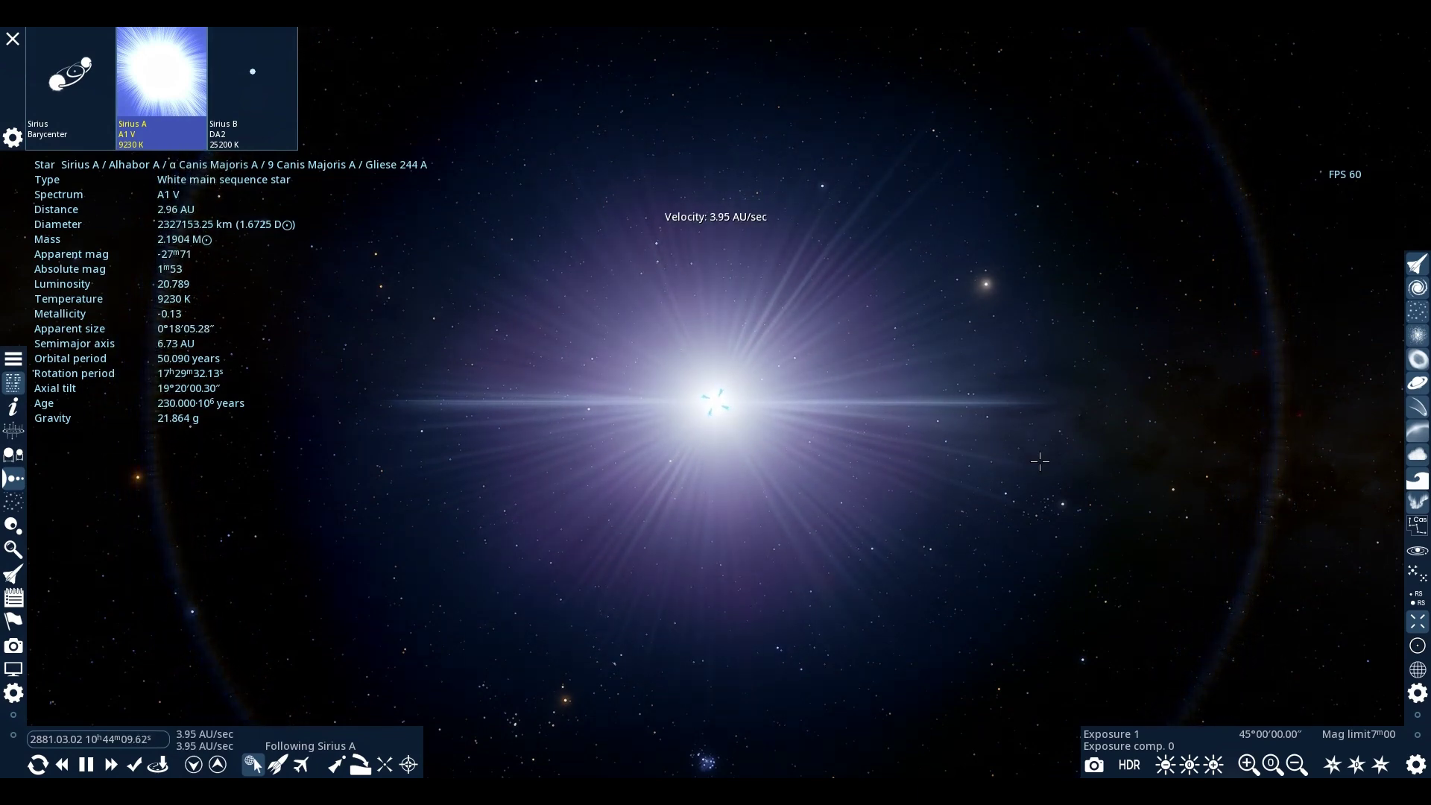
{"action": "scroll", "coordinate": [1040, 462], "scroll_direction": "up", "scroll_amount": 20}
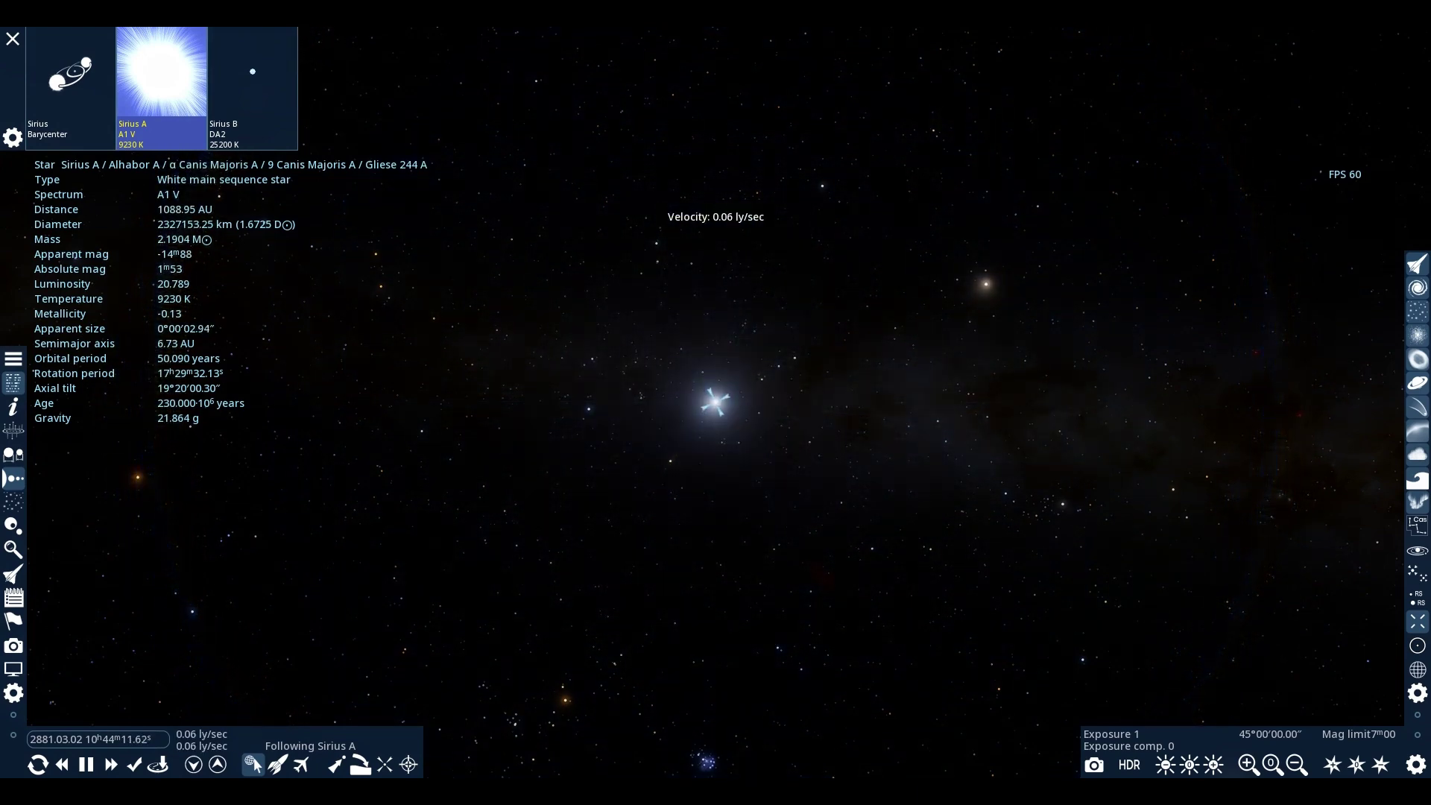
{"action": "scroll", "coordinate": [1040, 461], "scroll_direction": "up", "scroll_amount": 16}
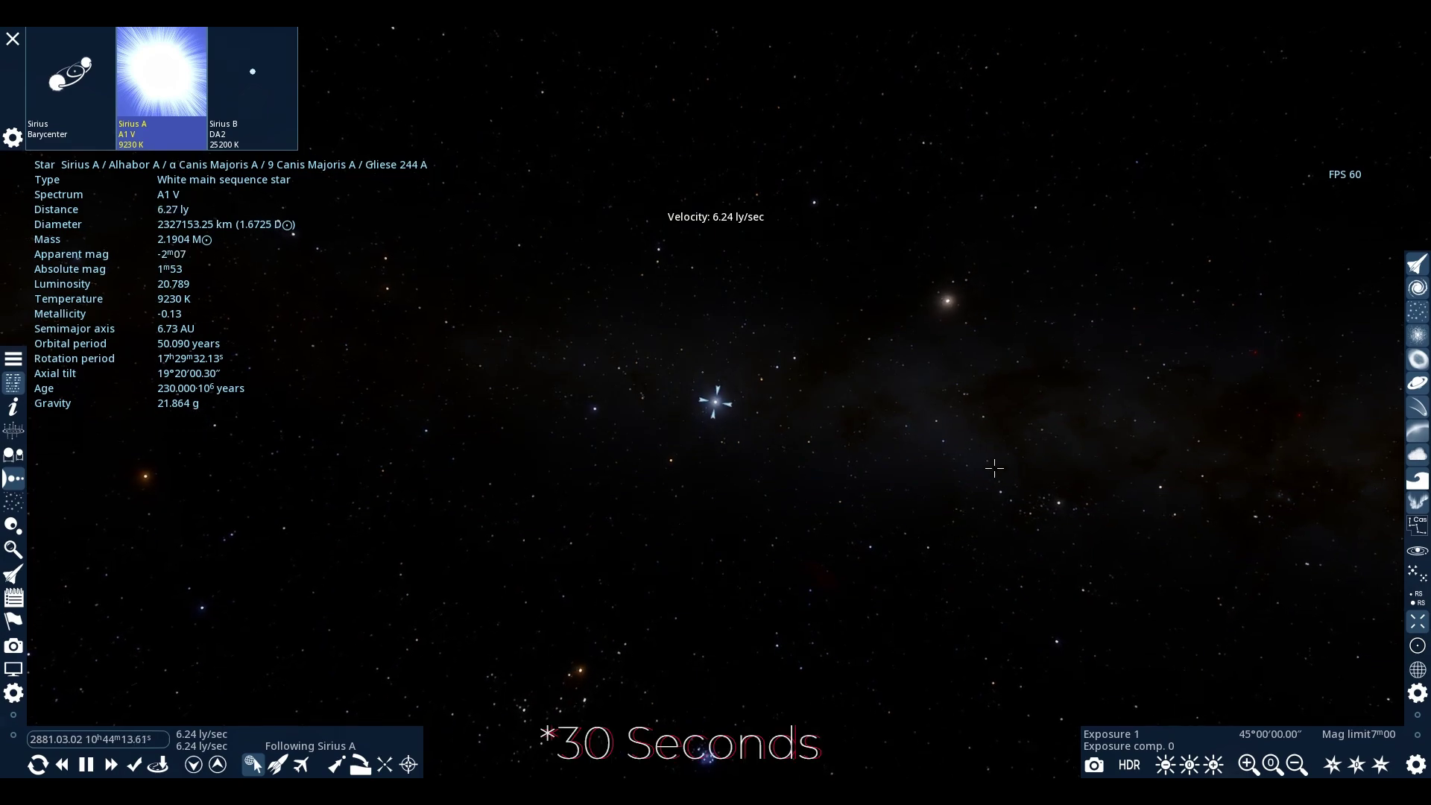